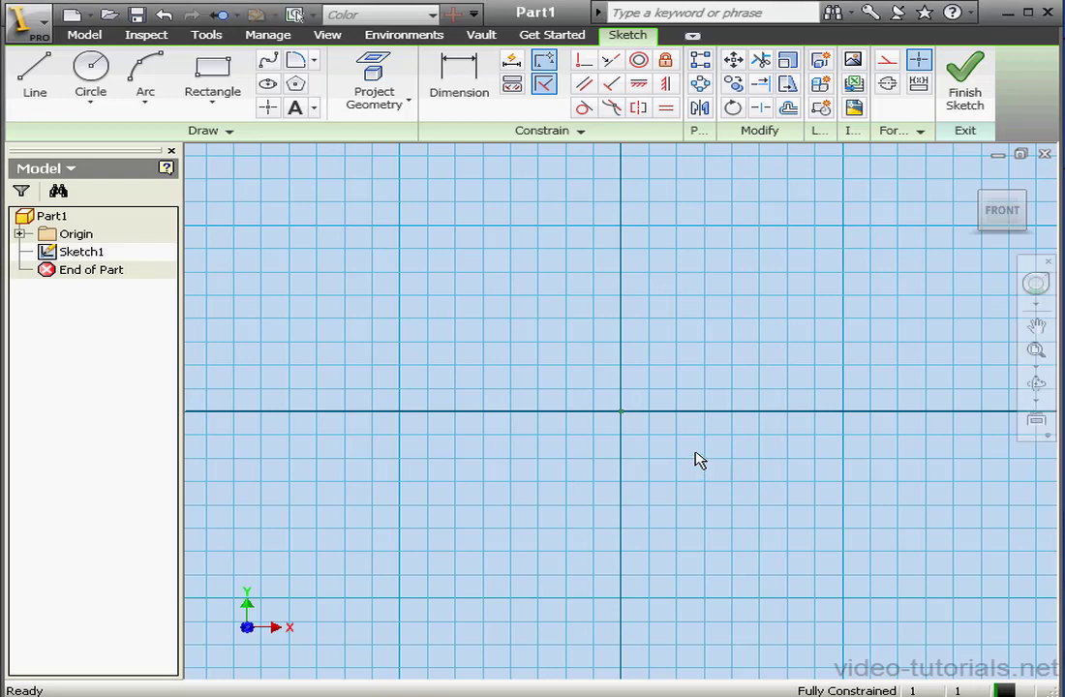
Draw a circle centred on the sketch origin
left_click(90, 72)
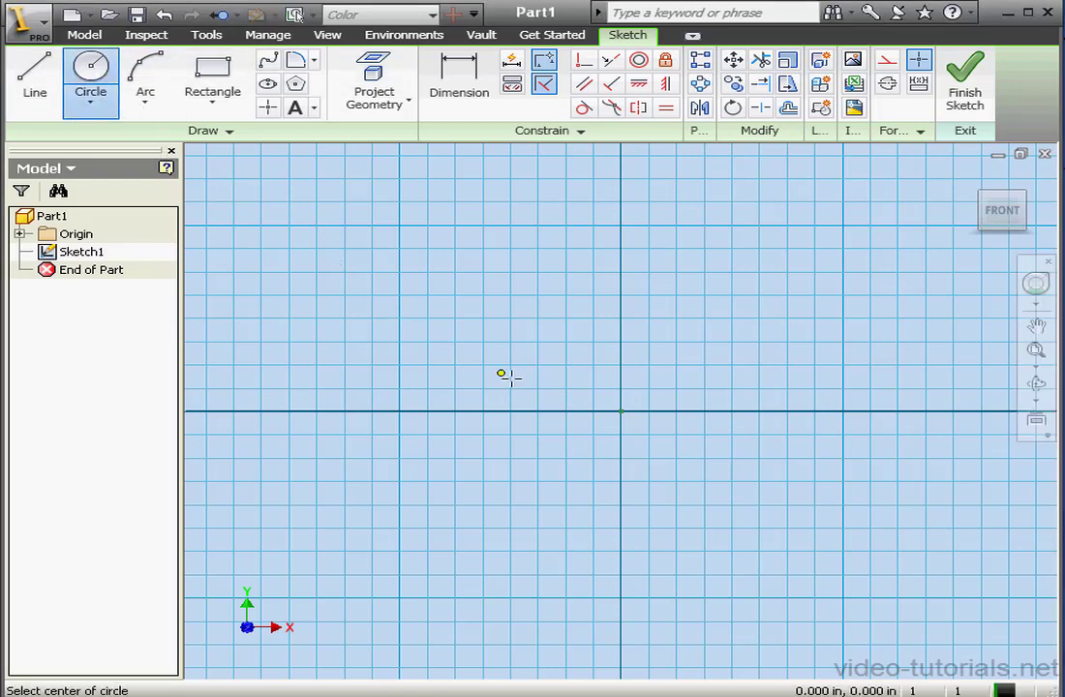
left_click(620, 412)
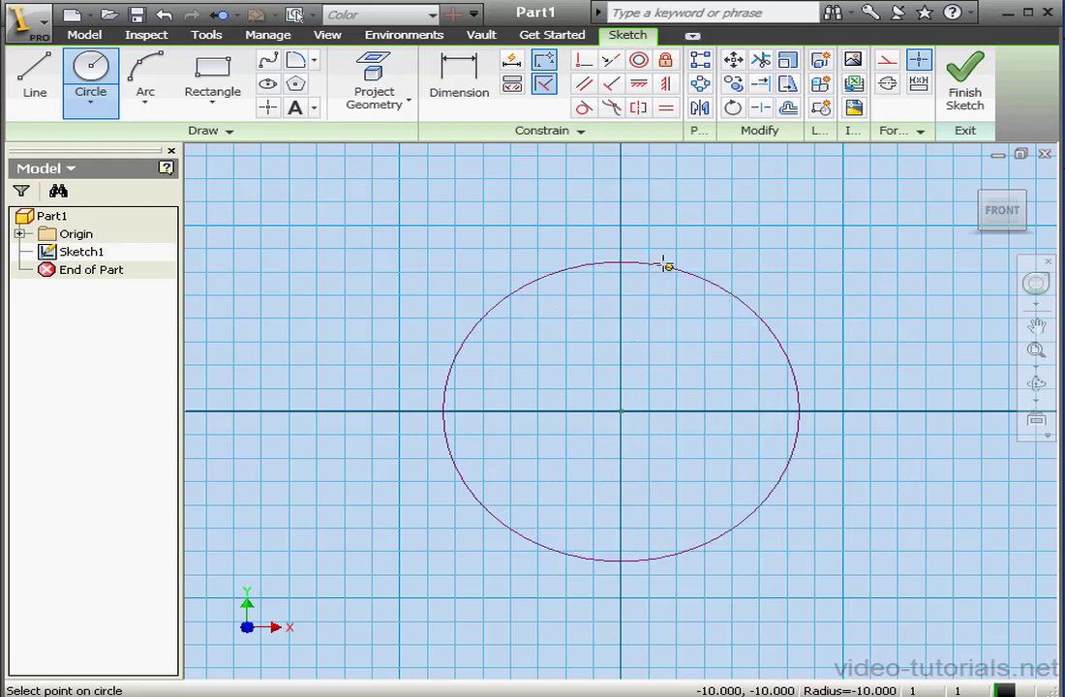
left_click(622, 225)
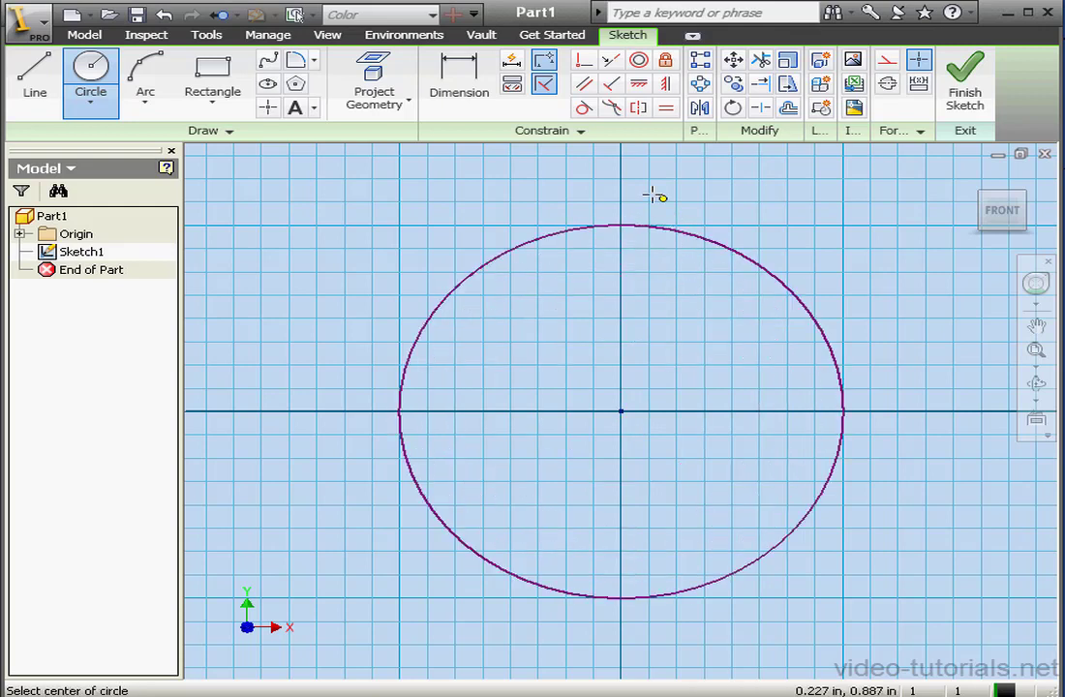
Dimension the circle's radius and set it to 1
left_click(468, 87)
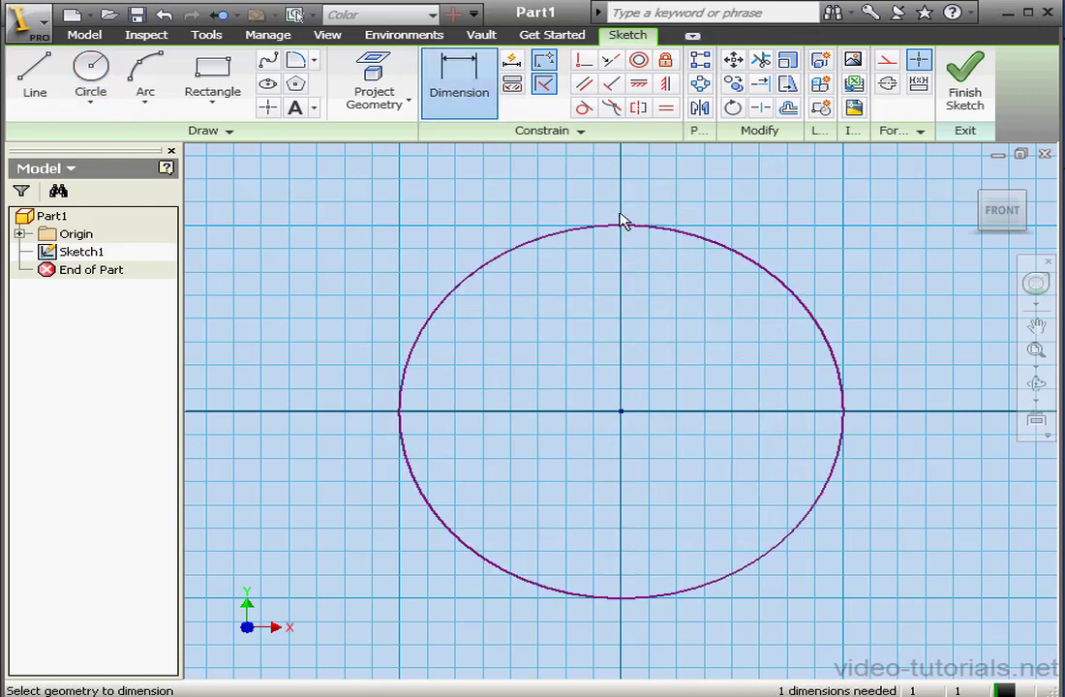
left_click(726, 248)
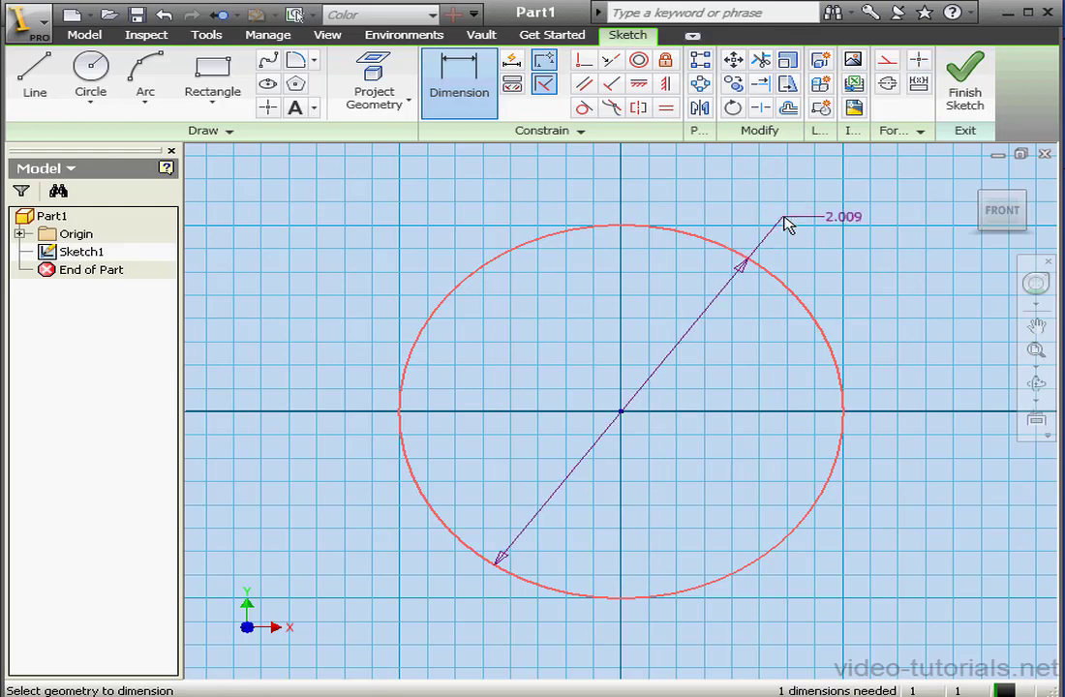
right_click(785, 221)
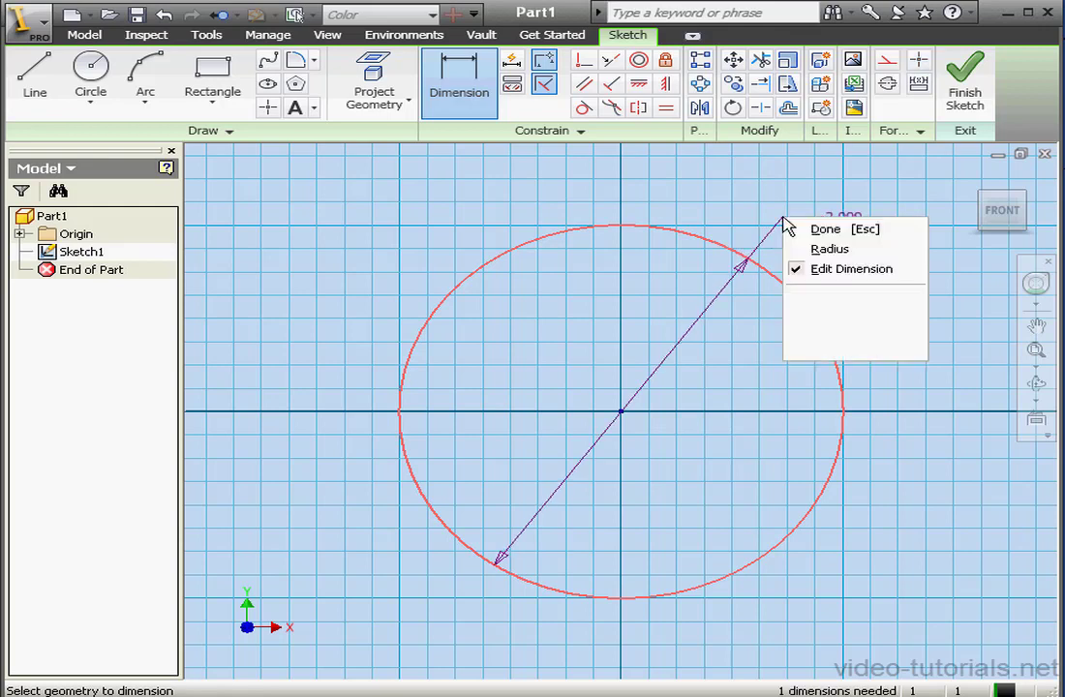
left_click(827, 250)
left_click(825, 243)
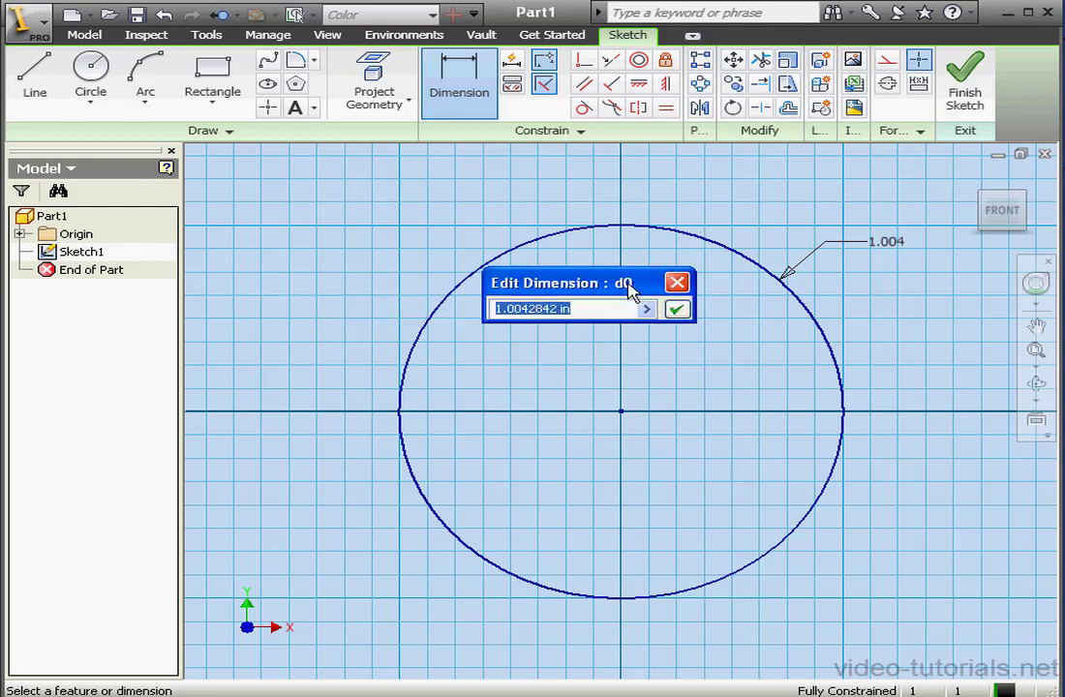
type("1")
left_click(678, 309)
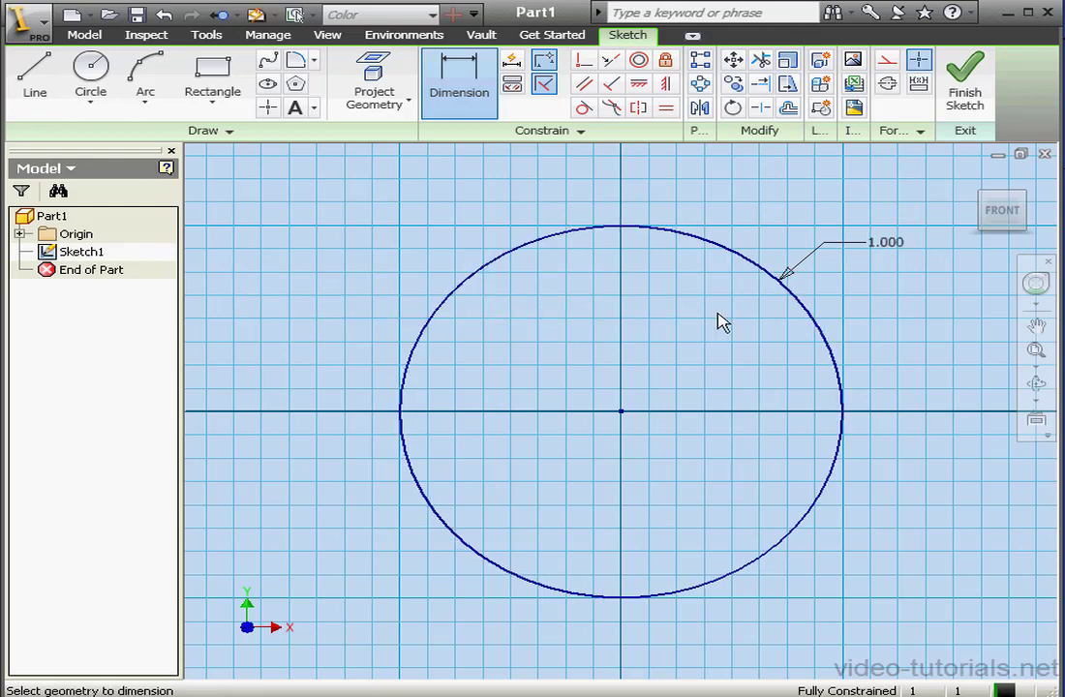
Finish the sketch and extrude the circle 1 in into a cylinder
left_click(965, 85)
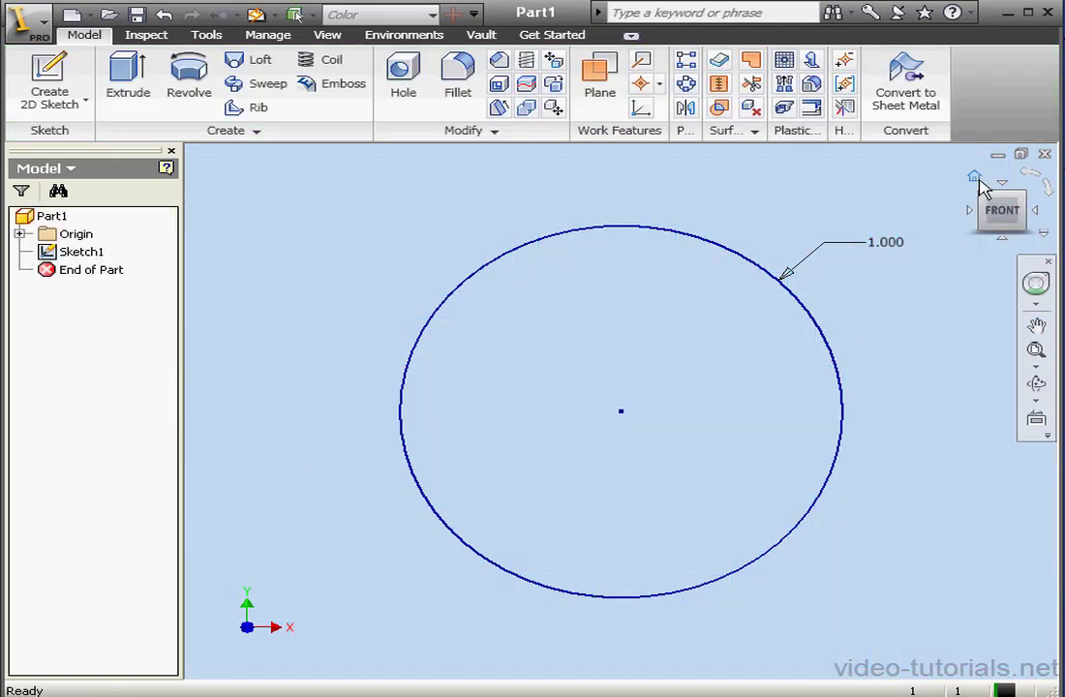
left_click(975, 178)
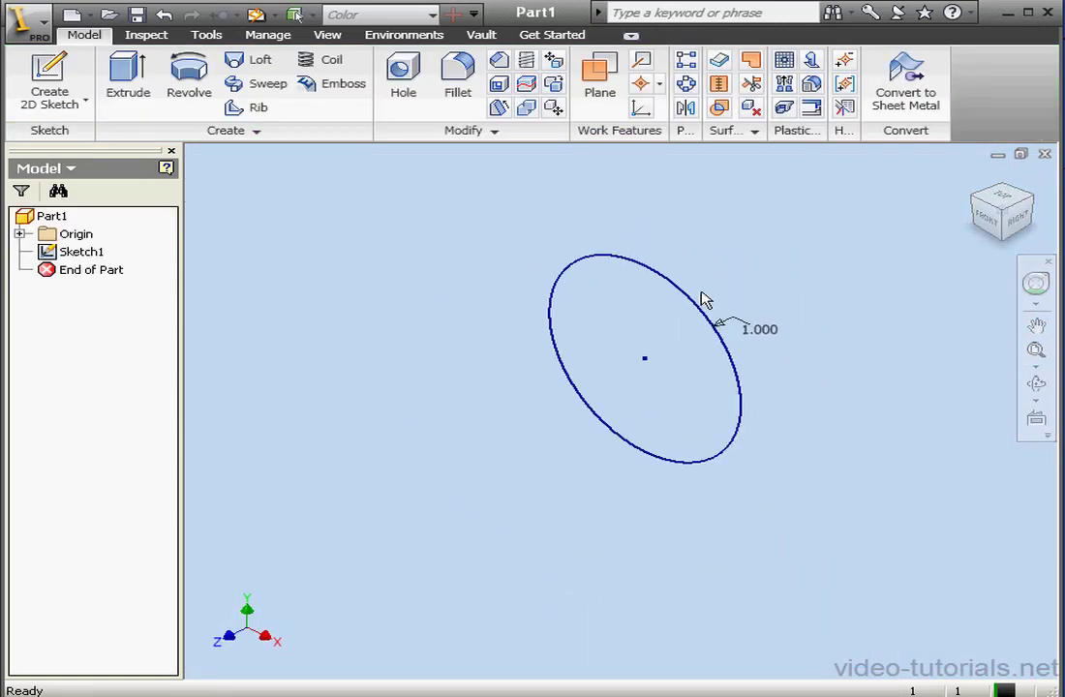
left_click(128, 77)
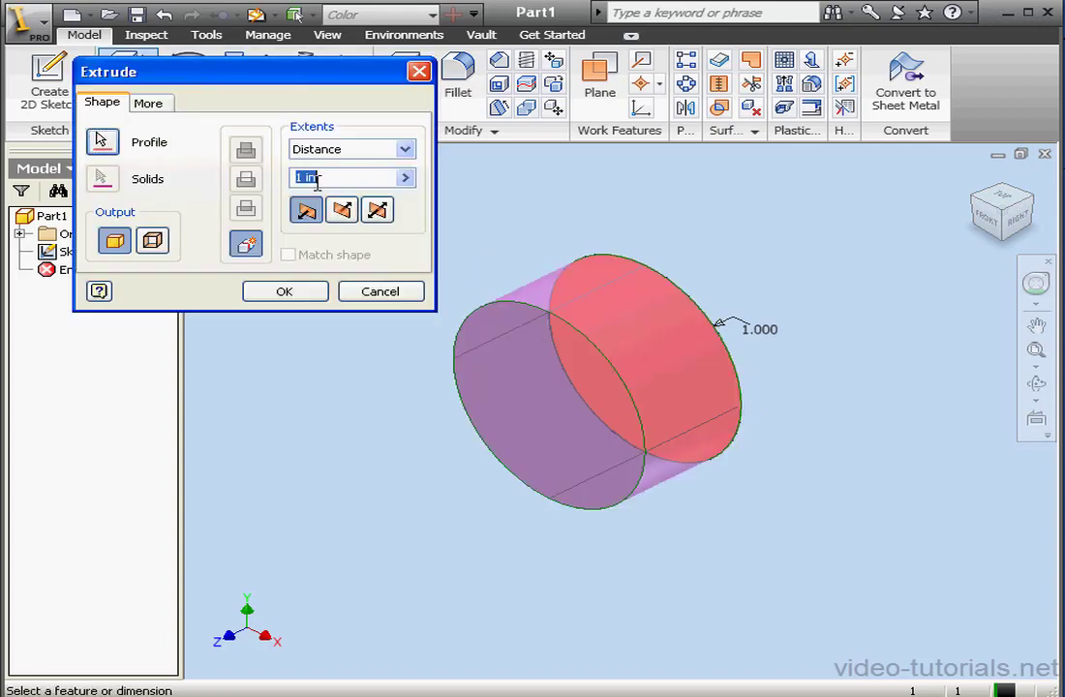
left_click(319, 293)
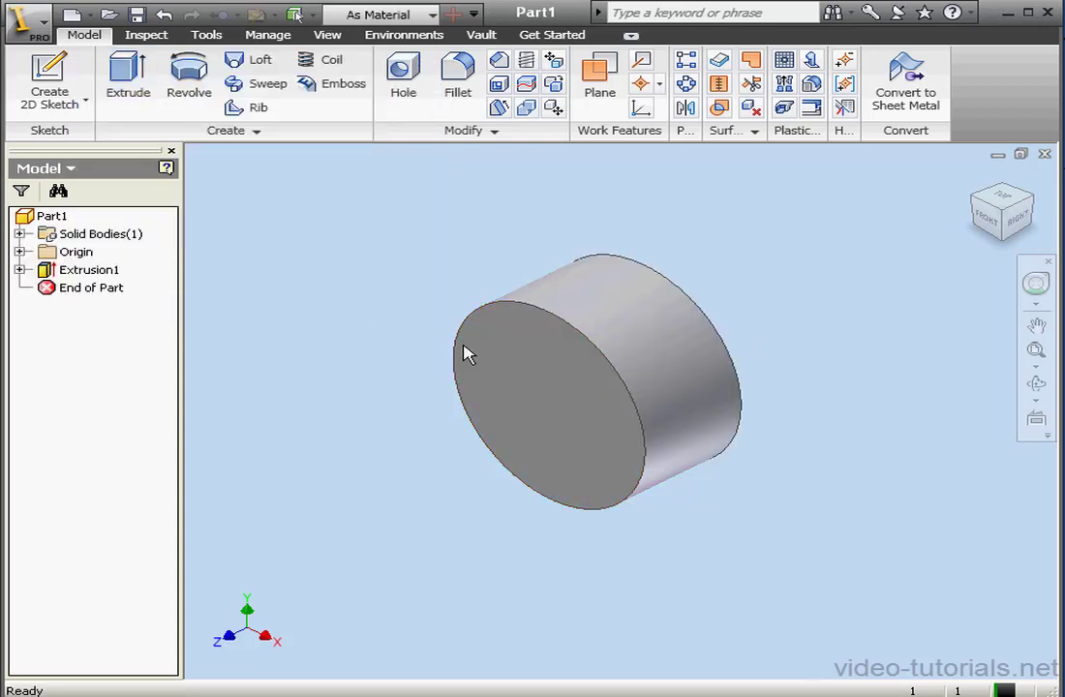
Make Sketch1 under Extrusion1 visible on the model
left_click(19, 270)
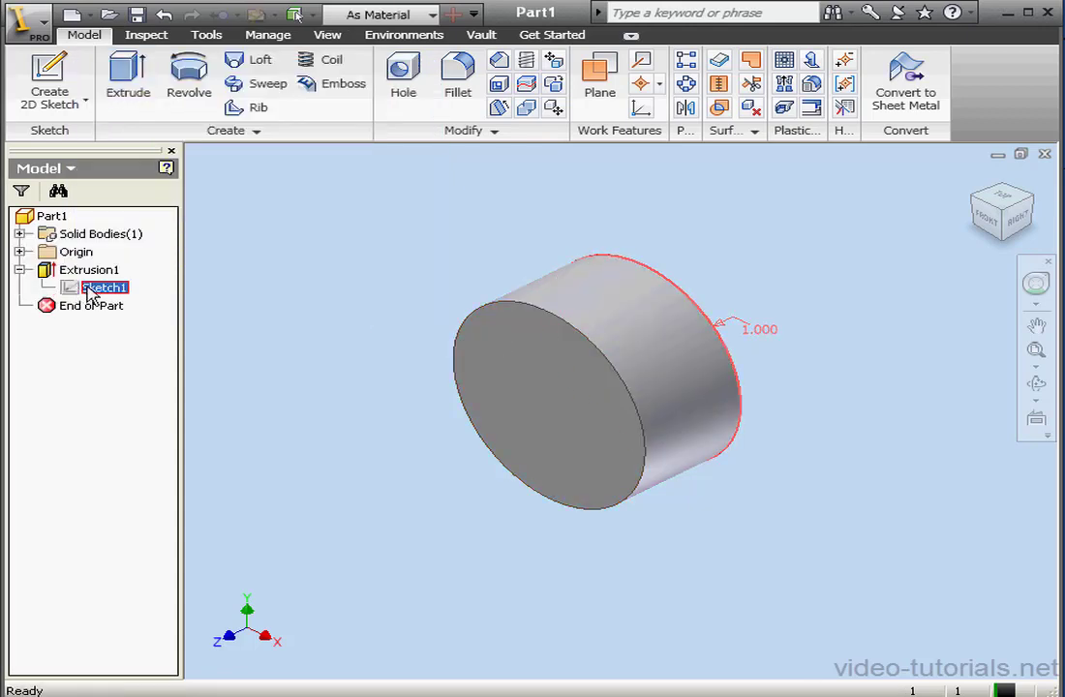
right_click(90, 290)
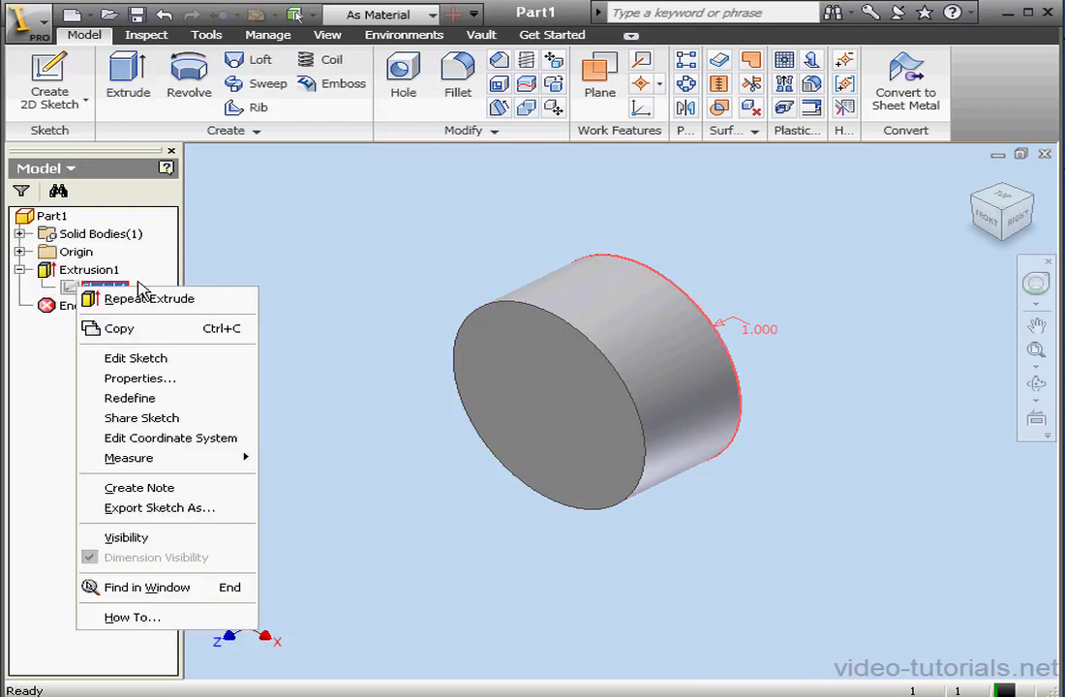
left_click(177, 541)
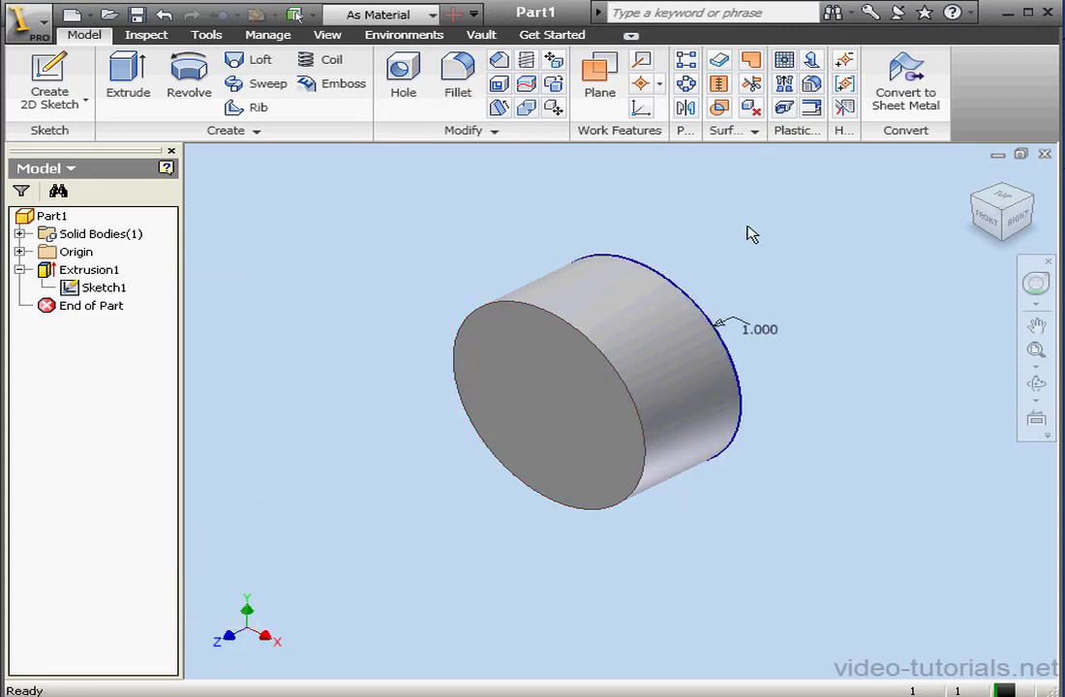
Open the 1.000 radius dimension's properties, review Document Settings, and keep precision 0.123
right_click(757, 330)
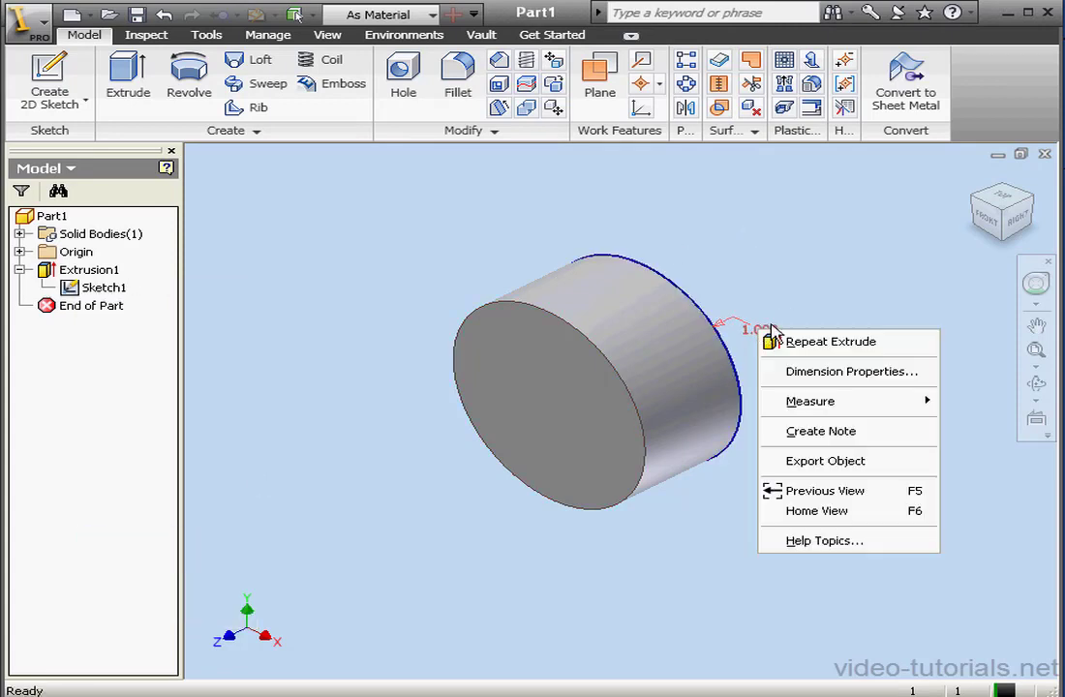
left_click(828, 373)
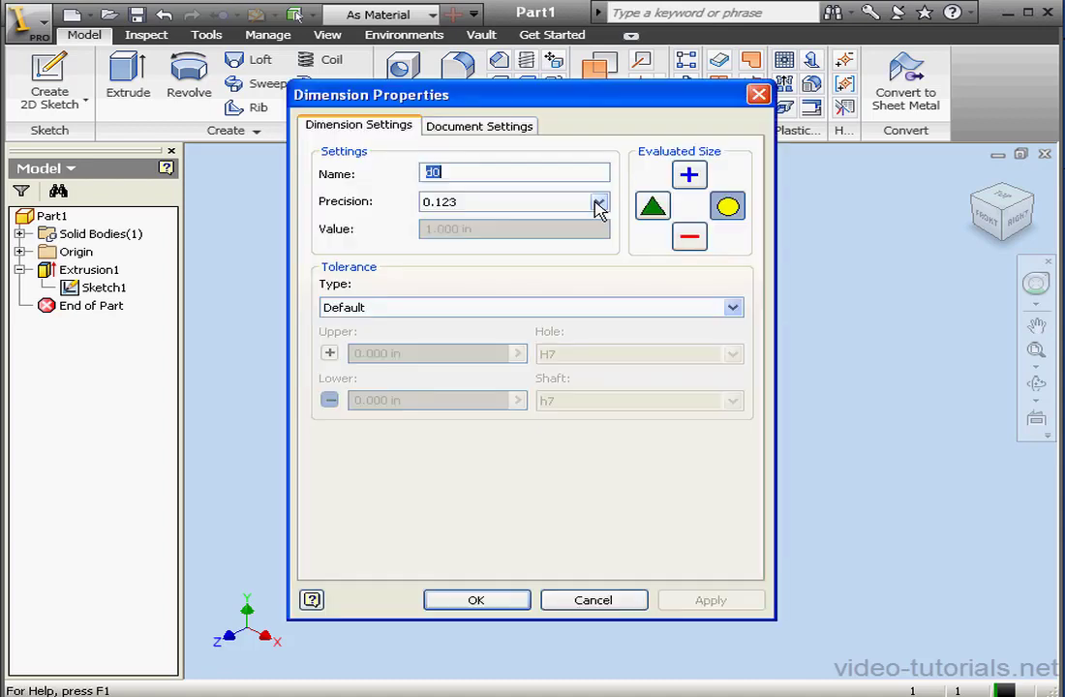
left_click_drag(533, 109, 619, 123)
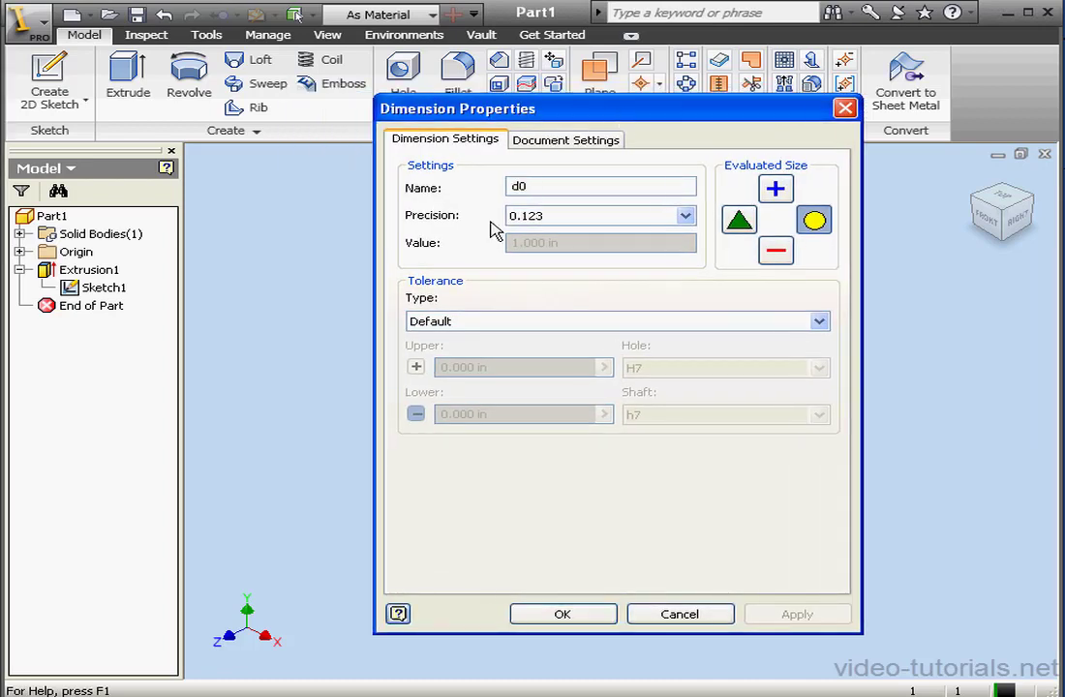
left_click(545, 142)
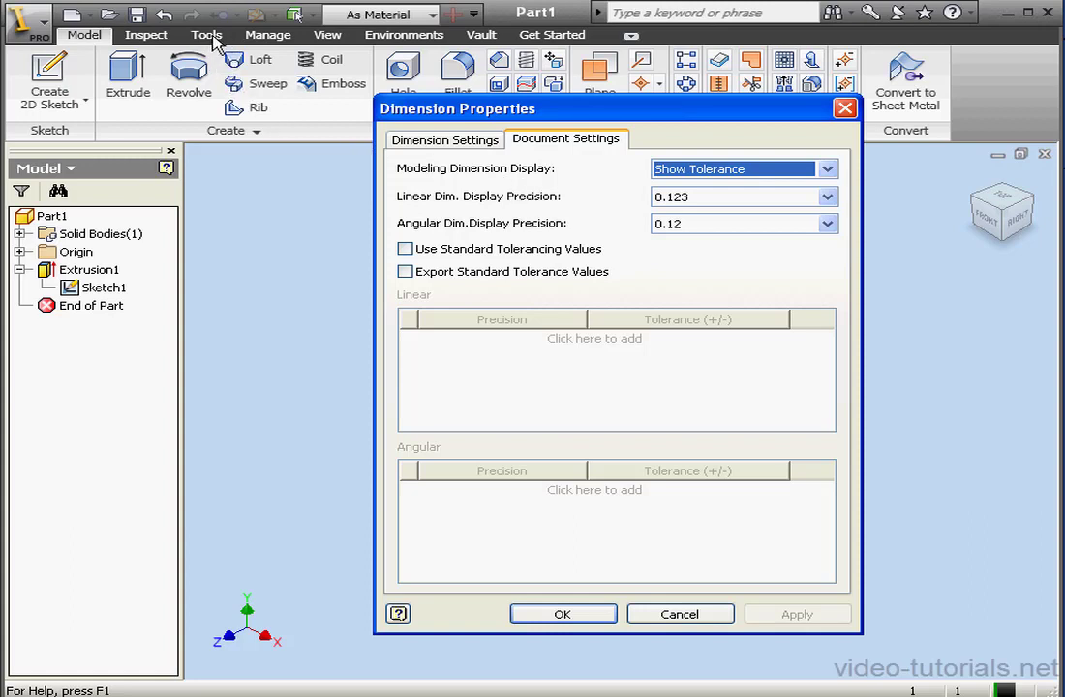
left_click(459, 143)
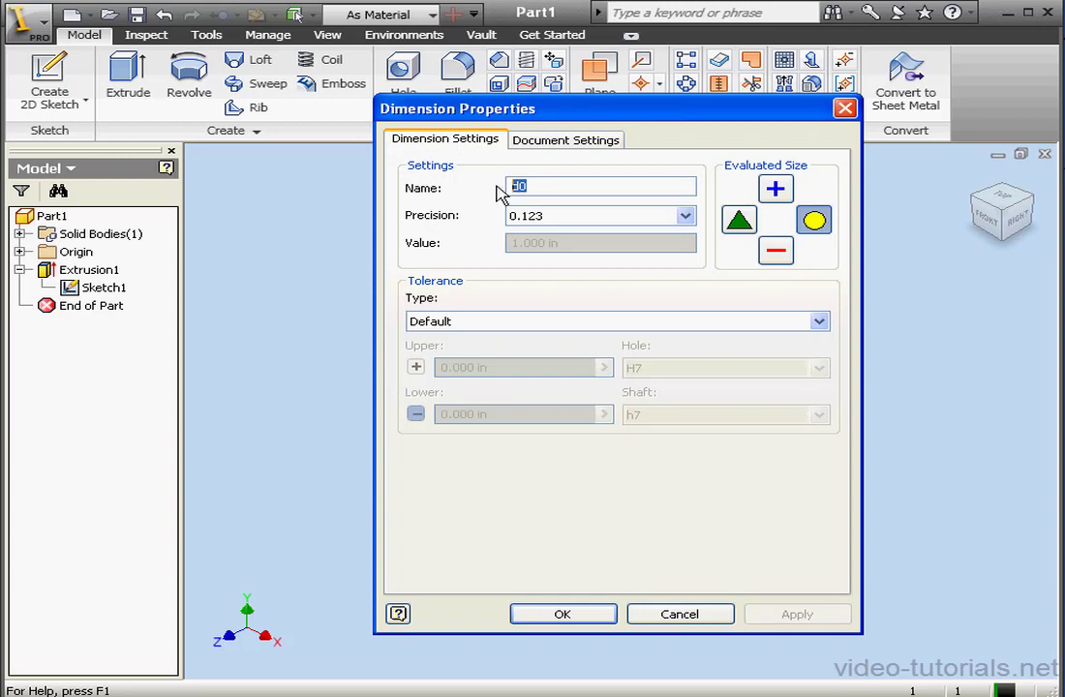
type("Dim1")
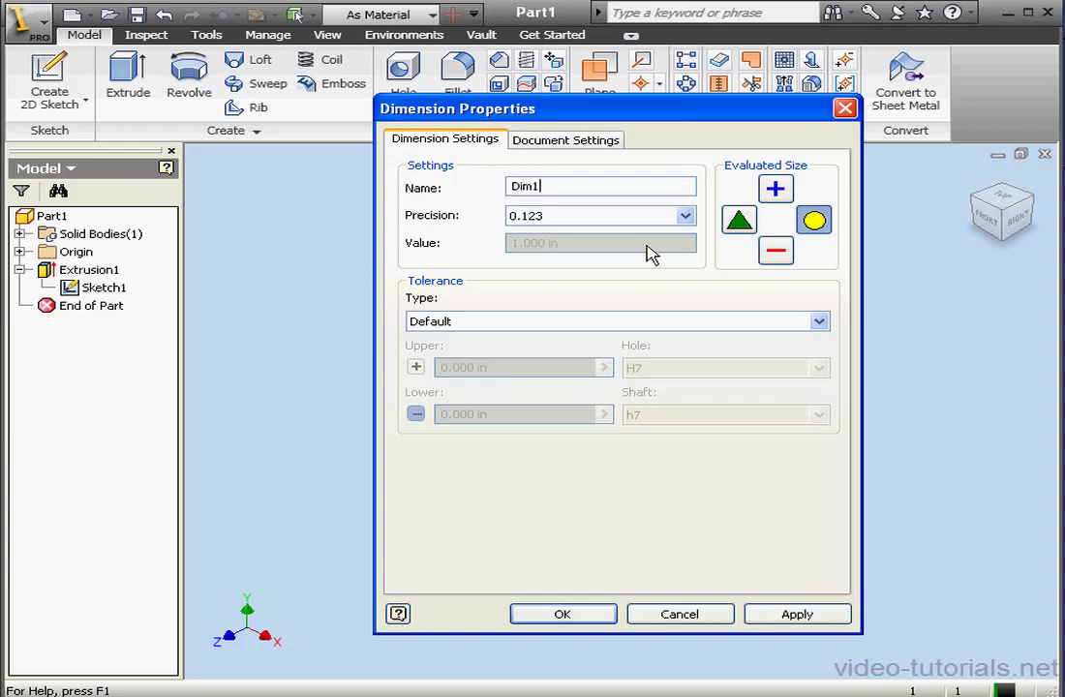
left_click(684, 216)
left_click(590, 273)
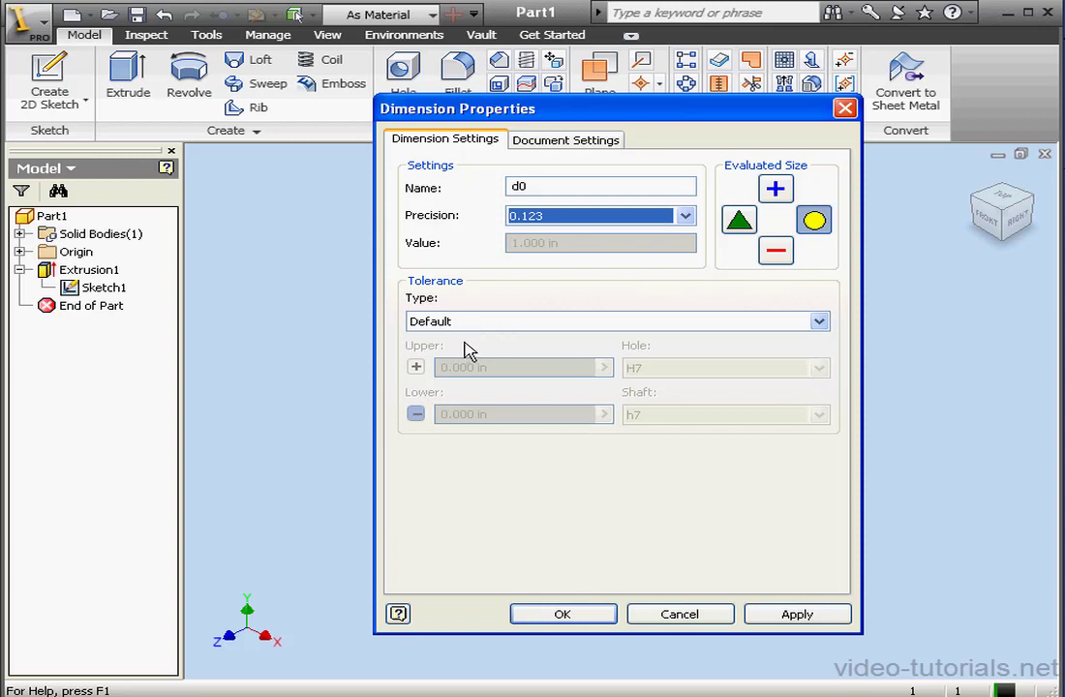
Try the Symmetric, Deviation and Limits-Stacked tolerance types on dimension d0
left_click(830, 323)
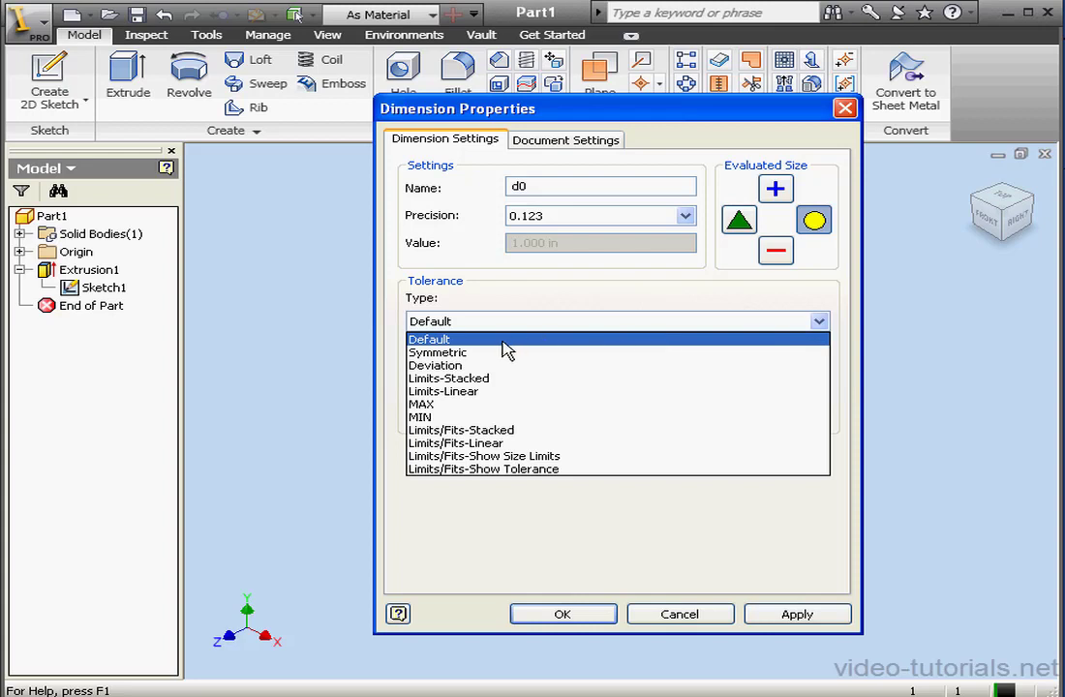
left_click(472, 354)
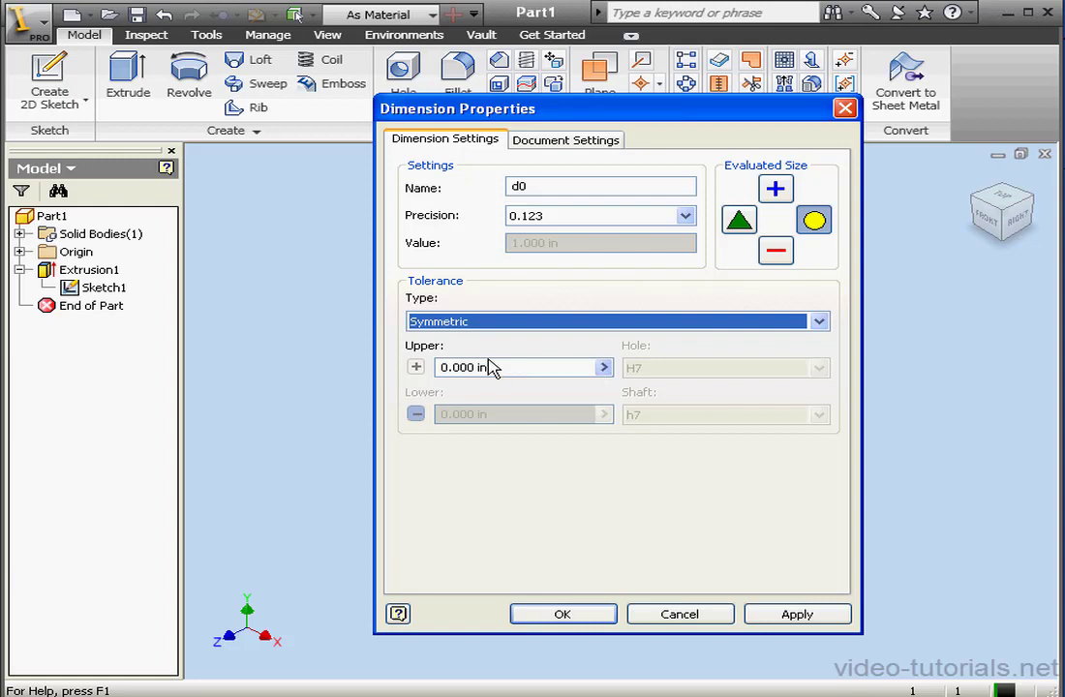
left_click(819, 323)
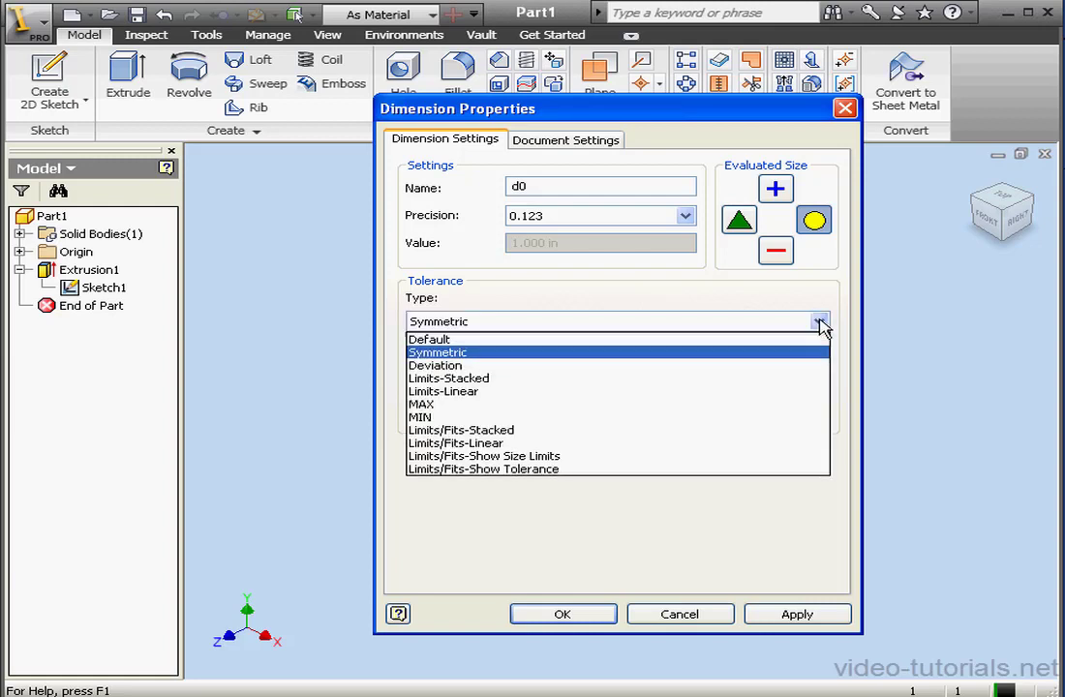
left_click(696, 366)
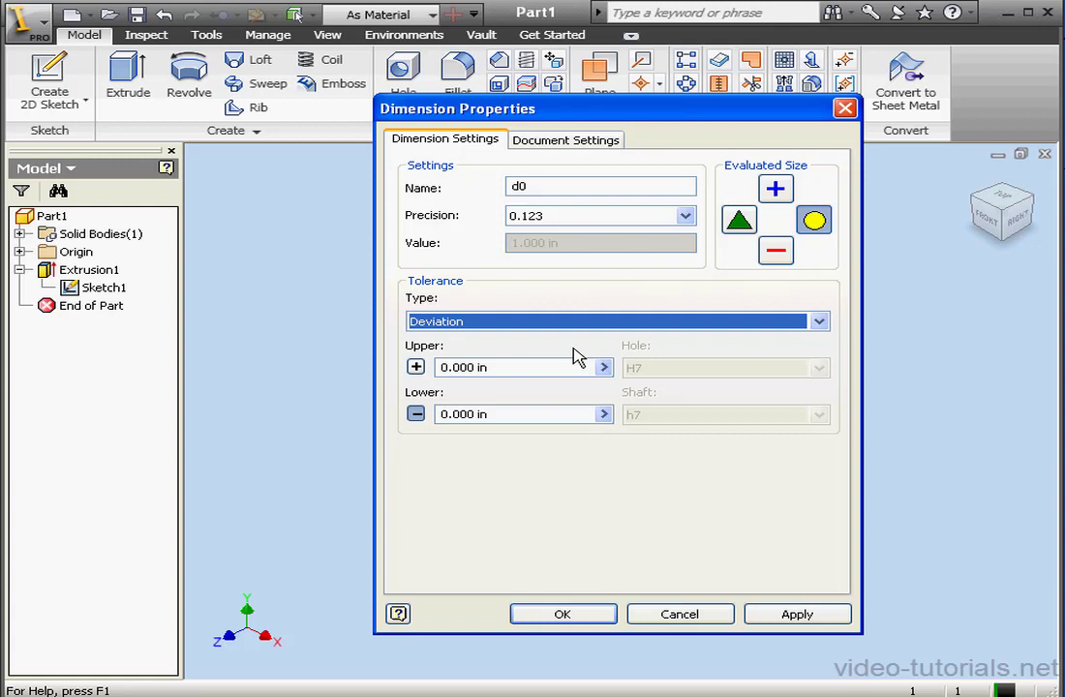
left_click(815, 323)
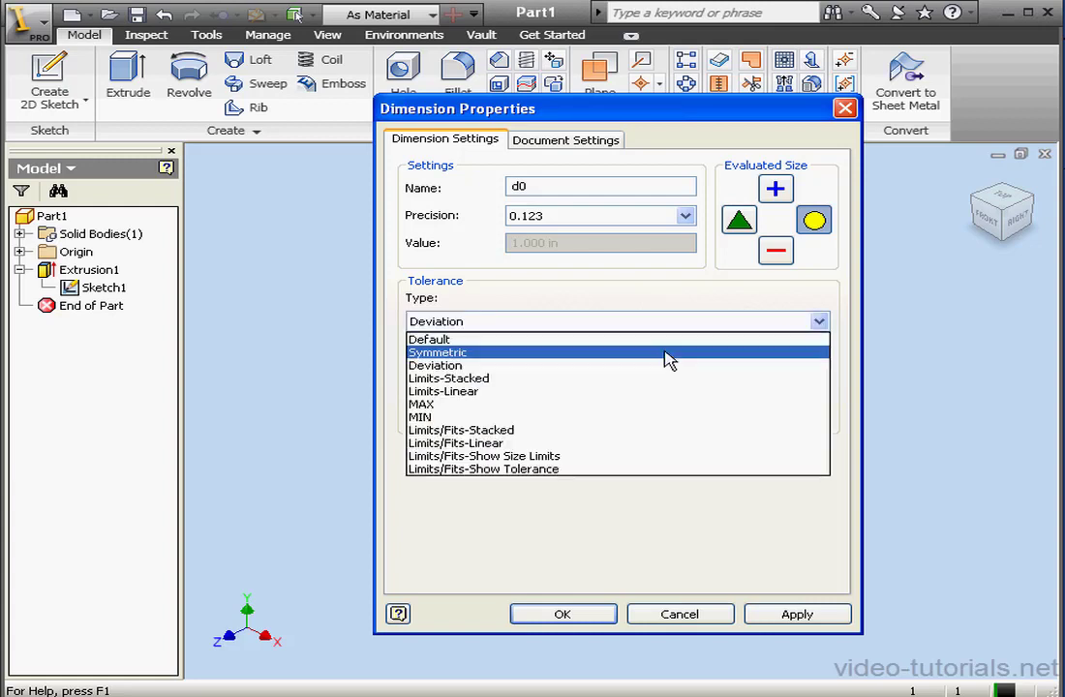
left_click(645, 379)
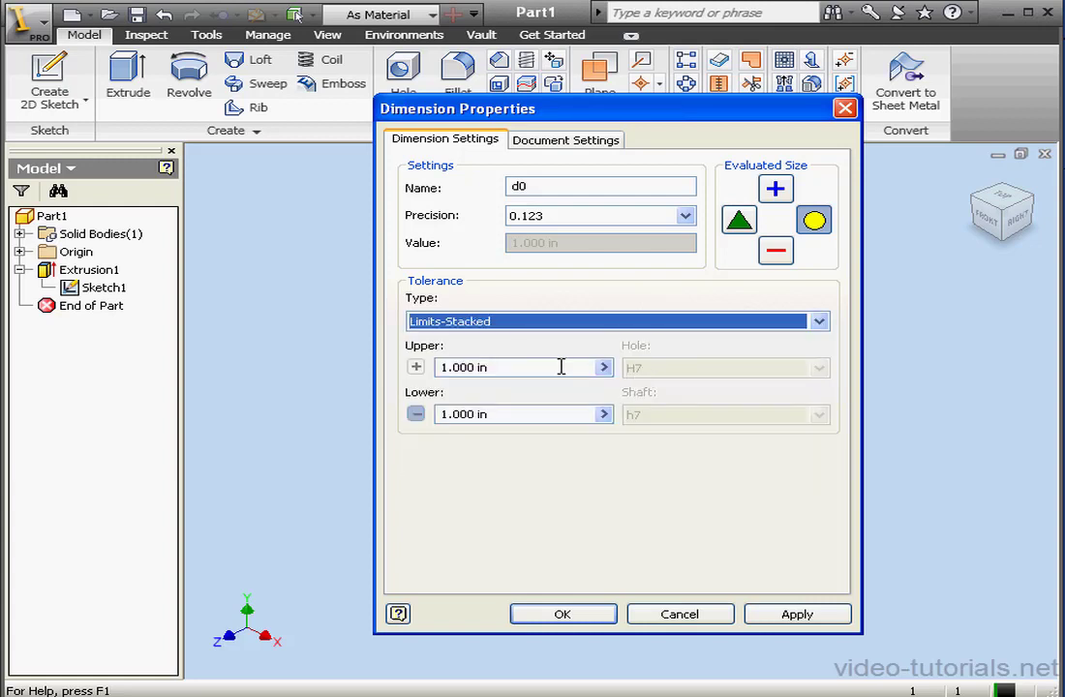
left_click(818, 322)
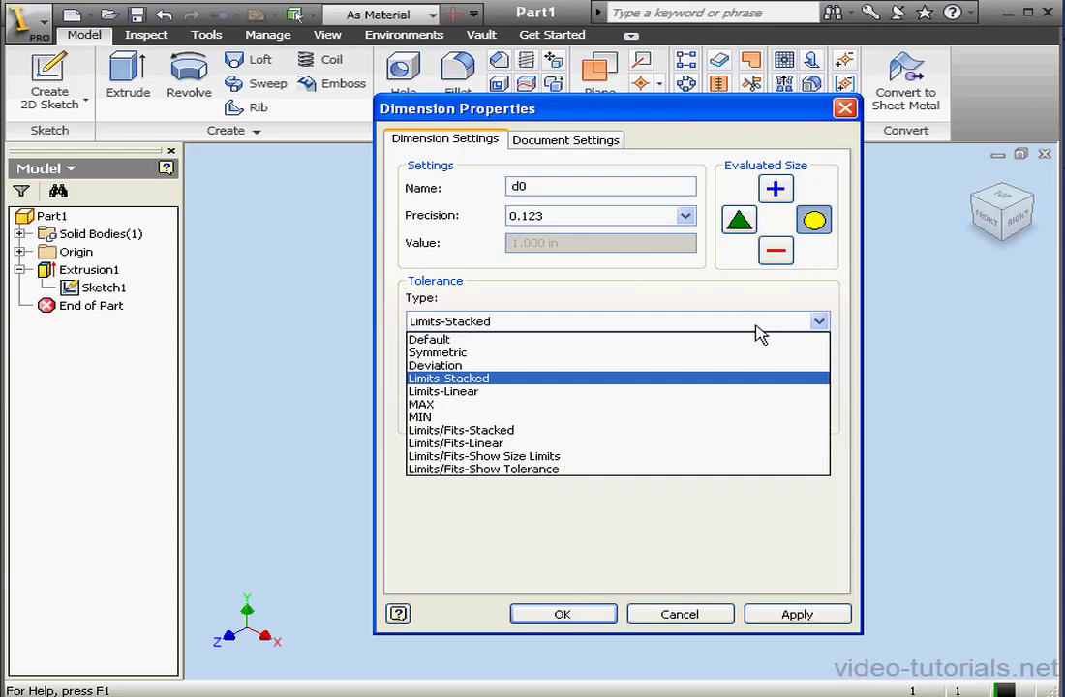
Give d0 a Symmetric tolerance of 0.250
left_click(505, 354)
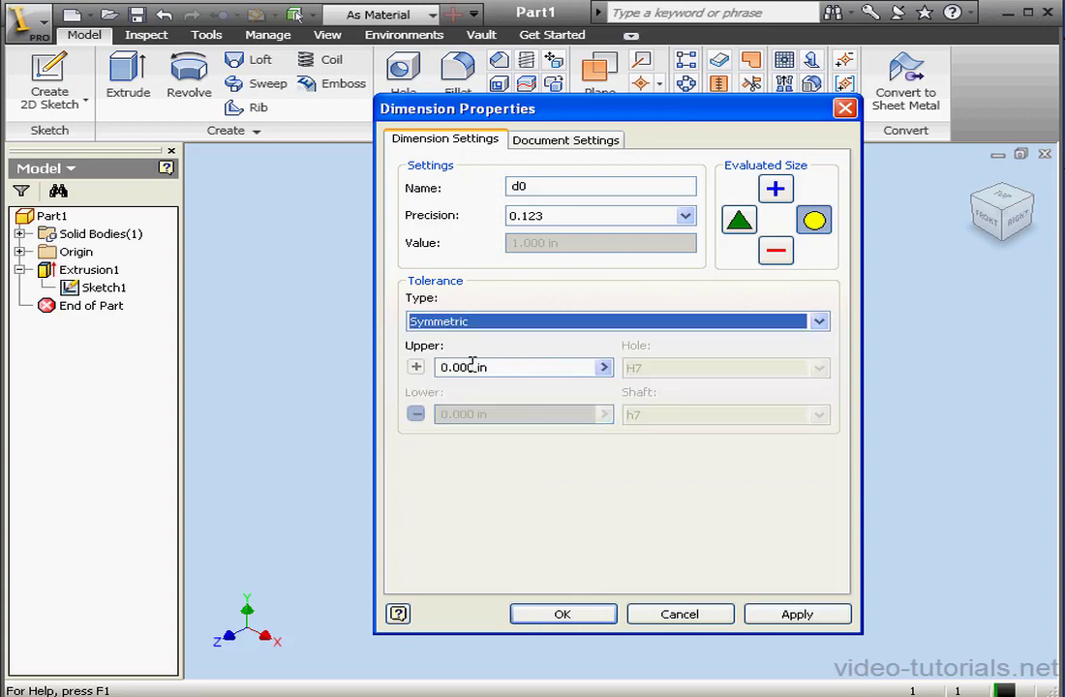
left_click(470, 367)
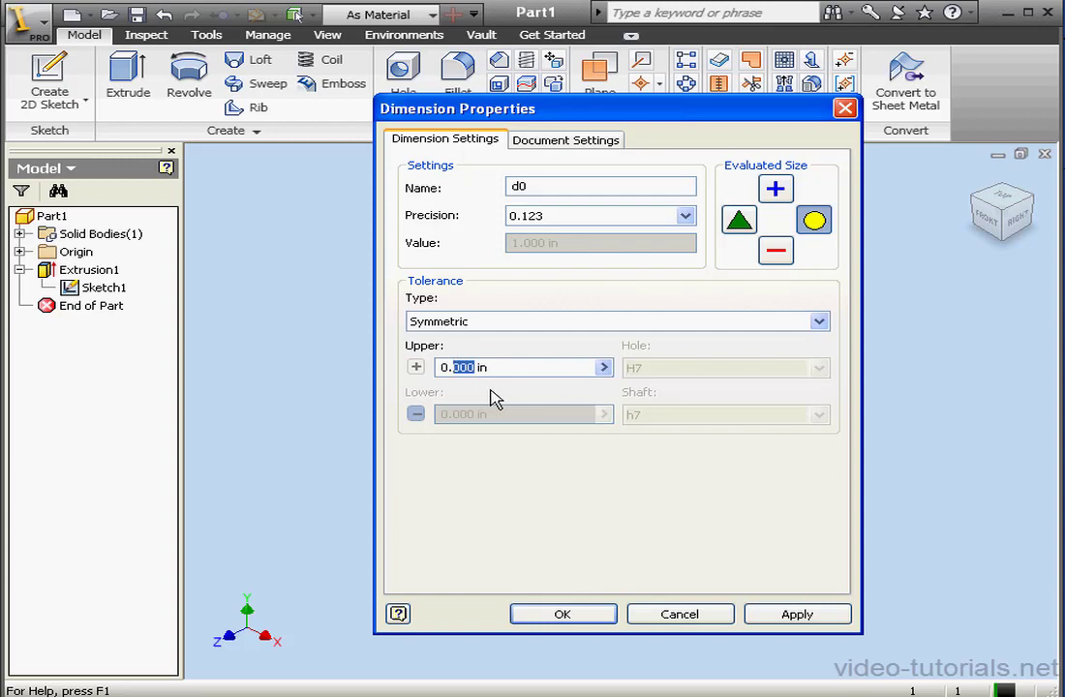
type("250")
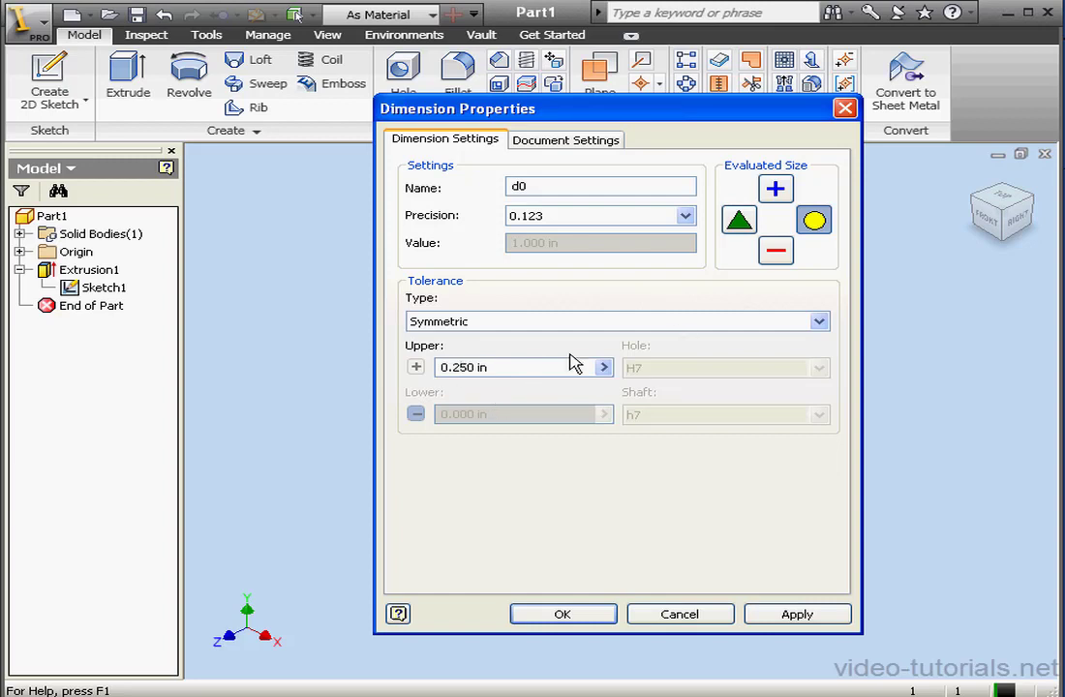
Evaluate the dimension at upper tolerance, rename it Dim01, and apply
left_click(777, 190)
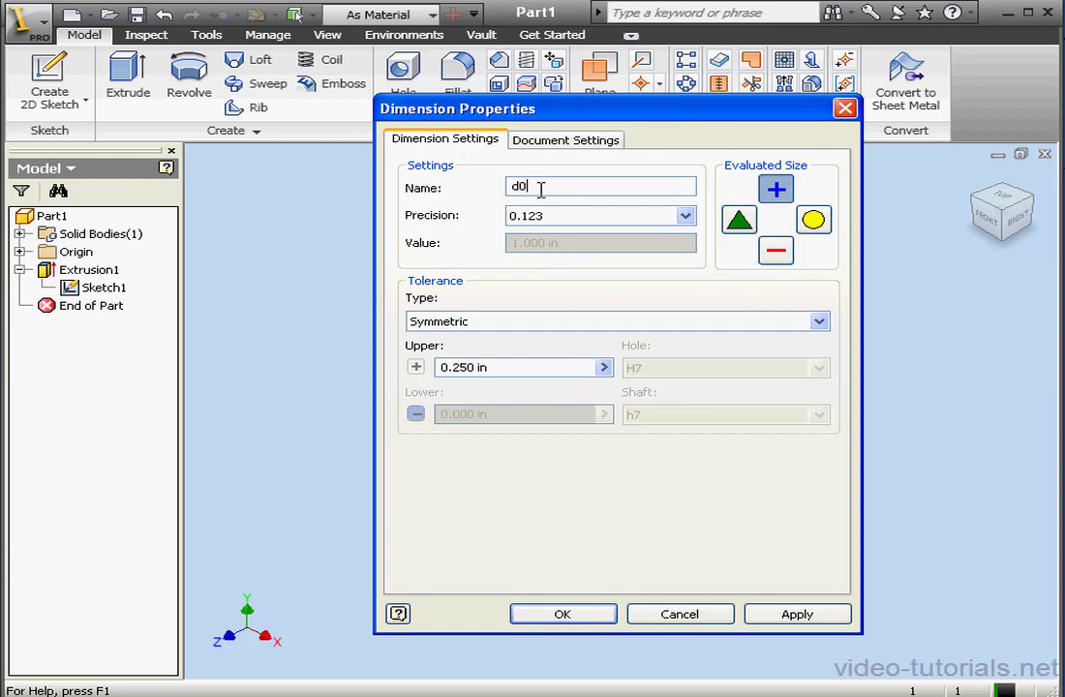
left_click_drag(547, 191, 496, 187)
type("Dim01")
left_click(813, 616)
left_click(599, 613)
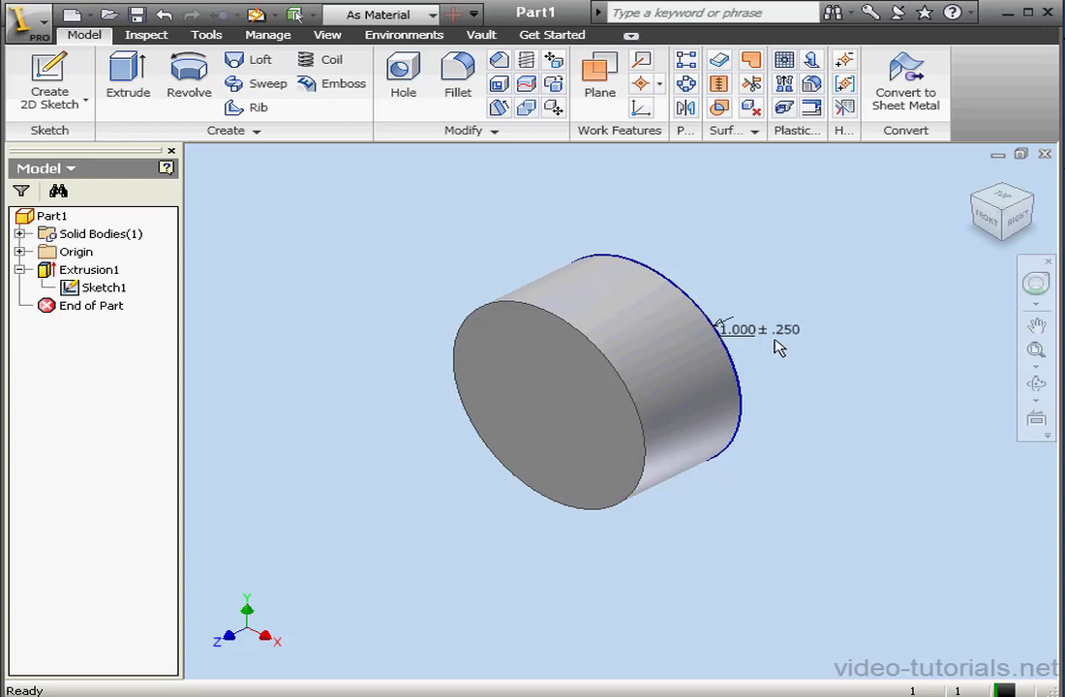
Update the part, measure the front circular edge at 2.5 in, and reopen Dim01's properties
left_click(206, 36)
left_click(291, 15)
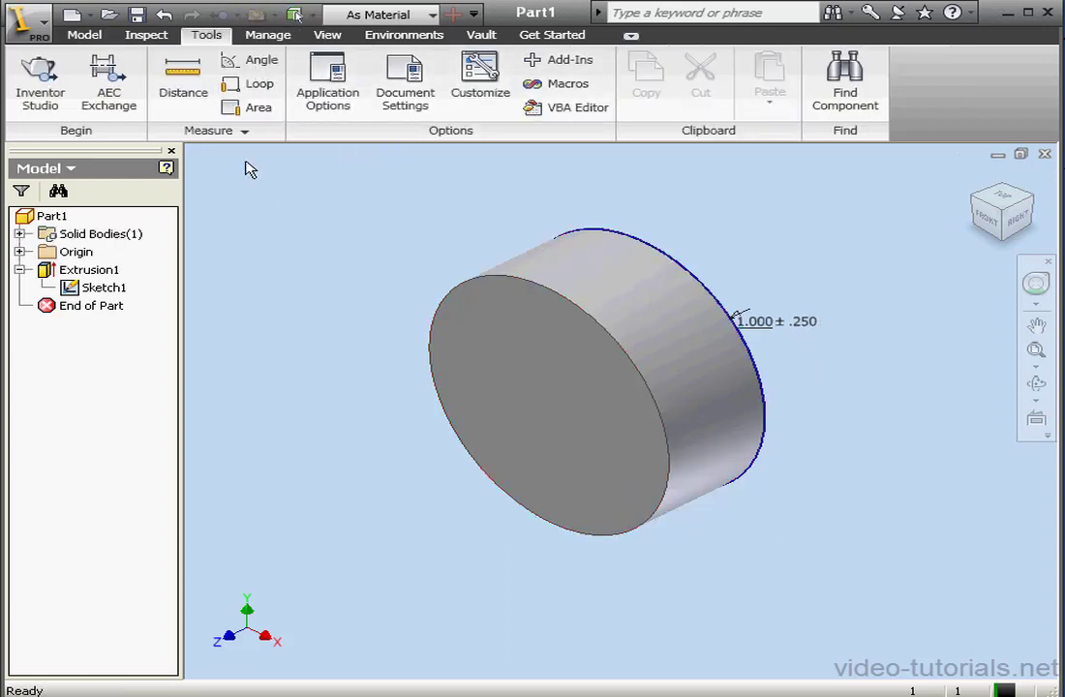
left_click(180, 79)
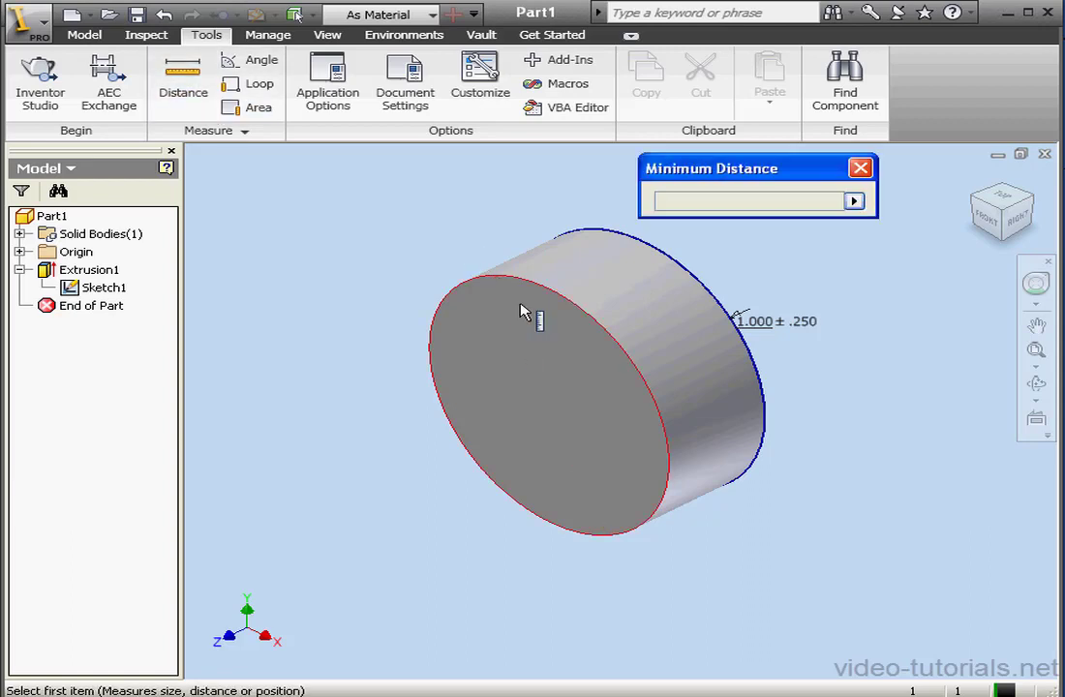
left_click(589, 322)
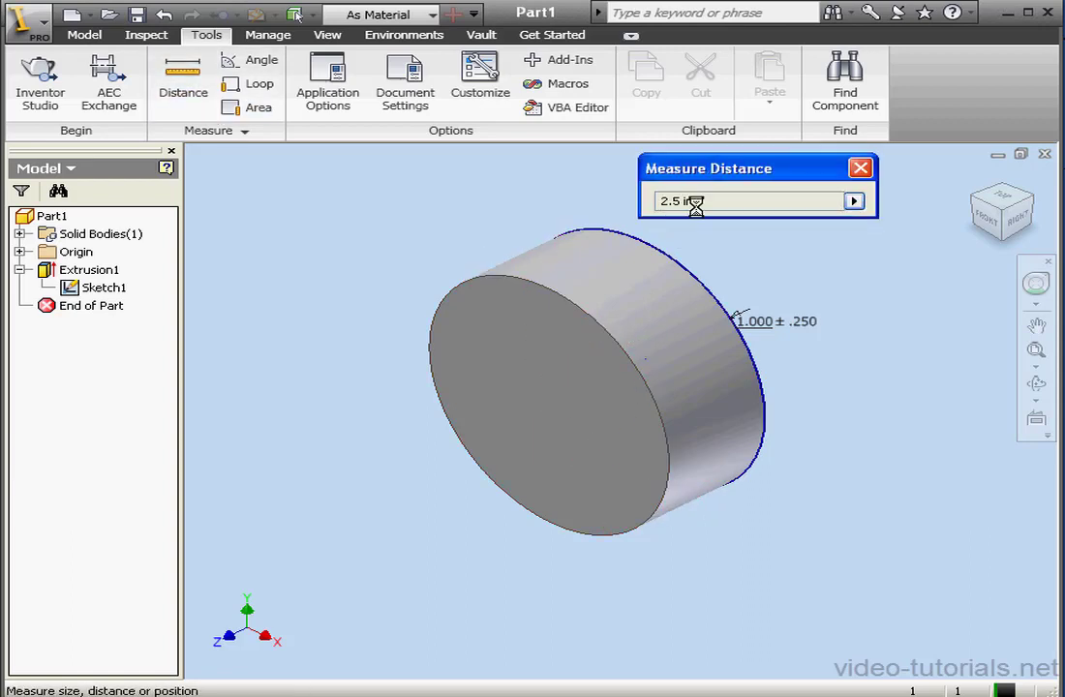
left_click(861, 169)
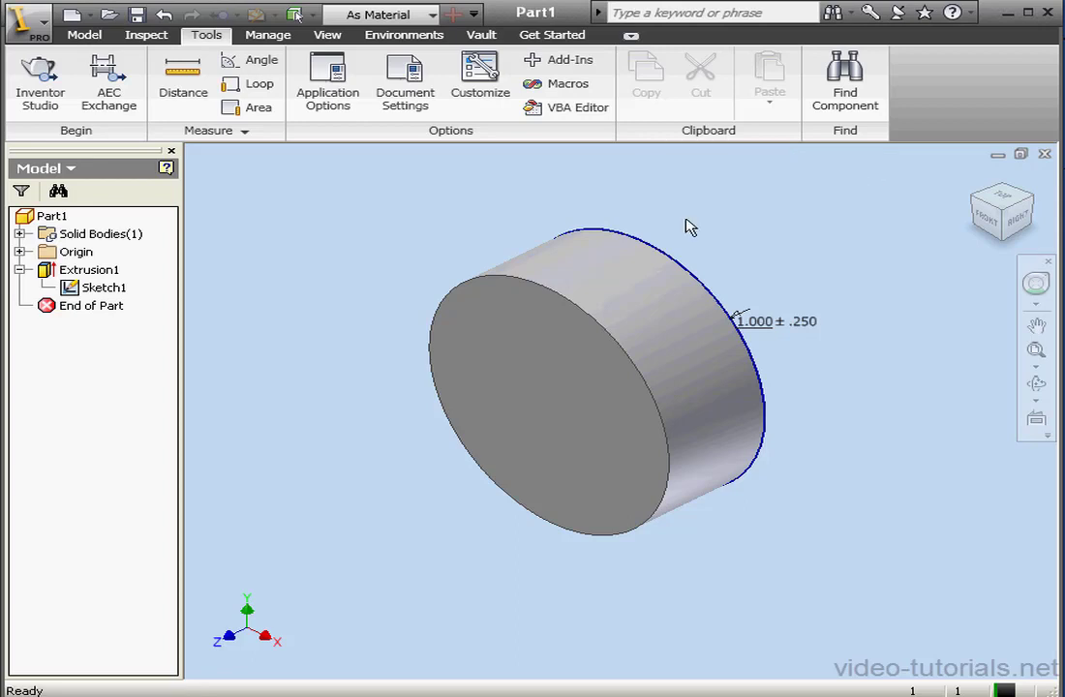
right_click(792, 329)
left_click(774, 311)
Set Dim01's tolerance type to Default, evaluated at nominal size, and apply
right_click(765, 325)
left_click(843, 364)
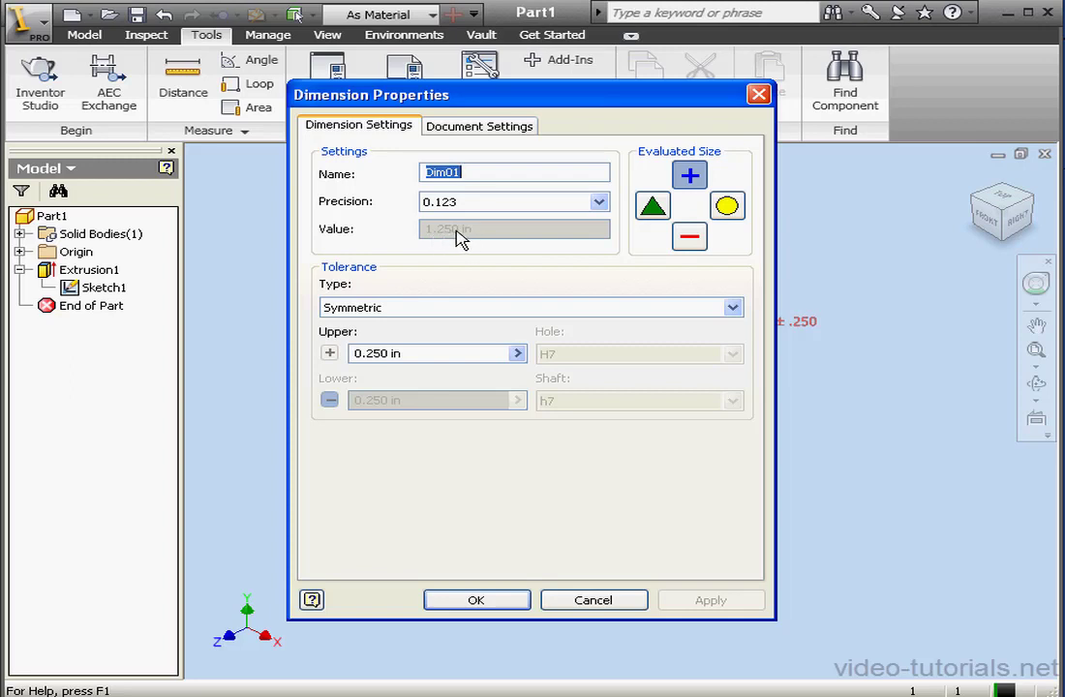
left_click(733, 308)
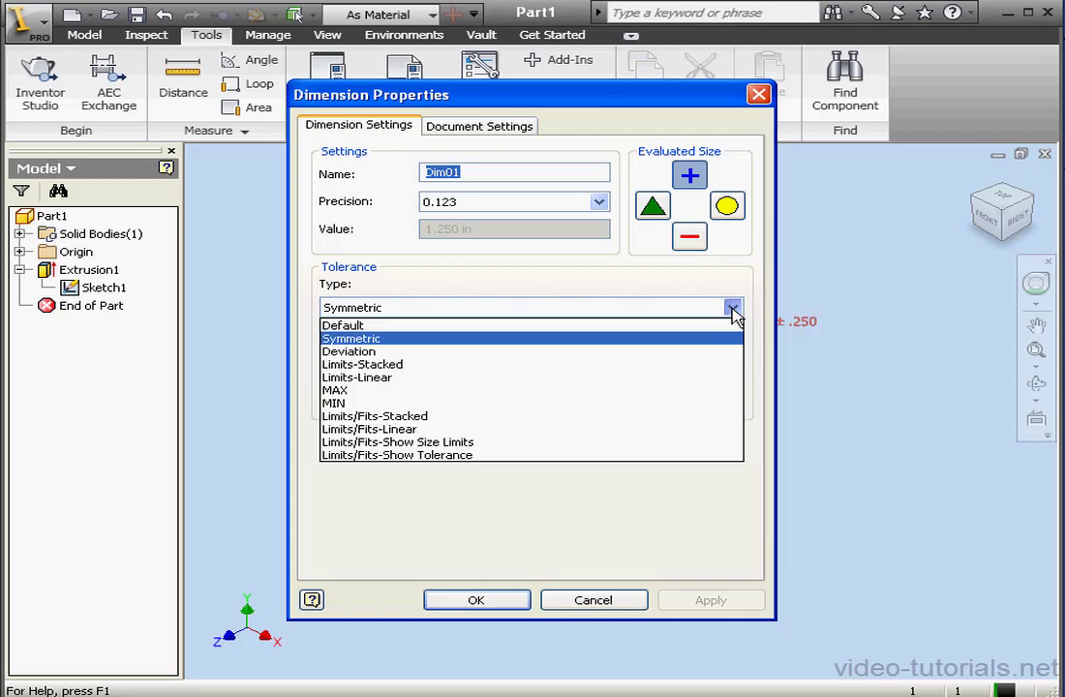
left_click(650, 326)
left_click(728, 208)
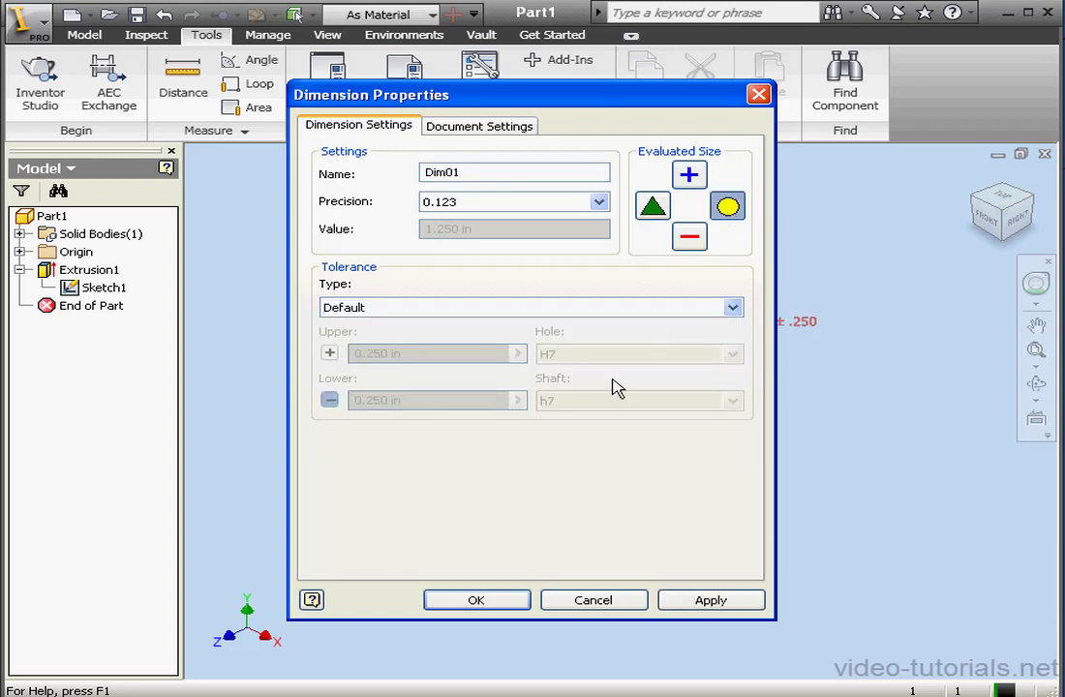
left_click(725, 602)
left_click(505, 600)
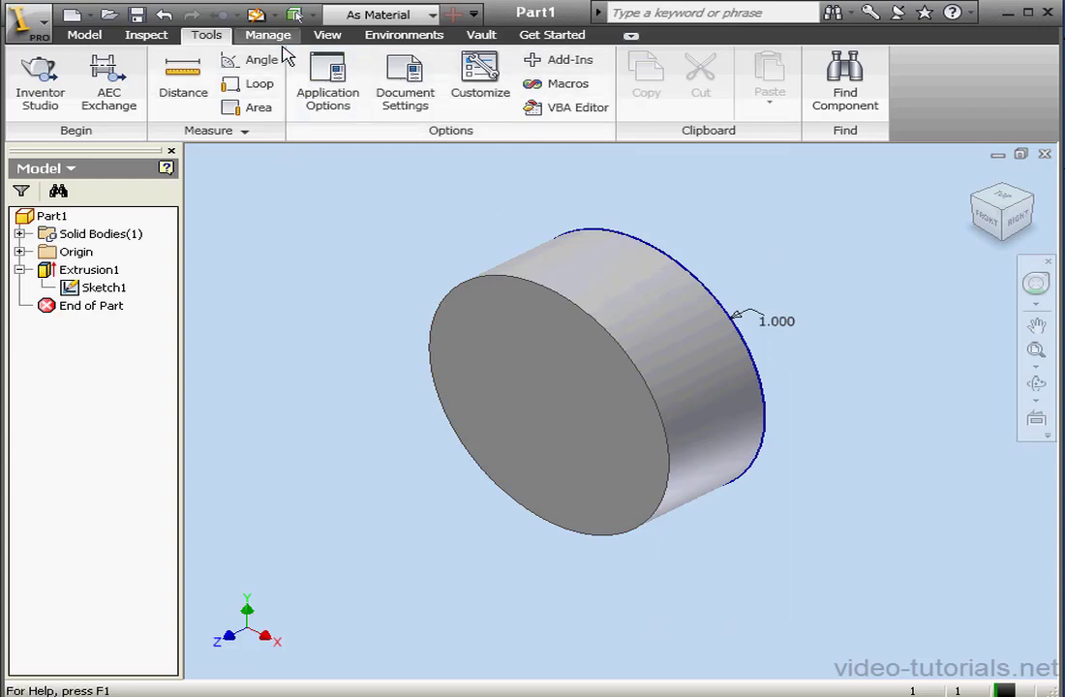
Change Dim01's equation to 1.5 in under Parameters and update the cylinder
left_click(255, 14)
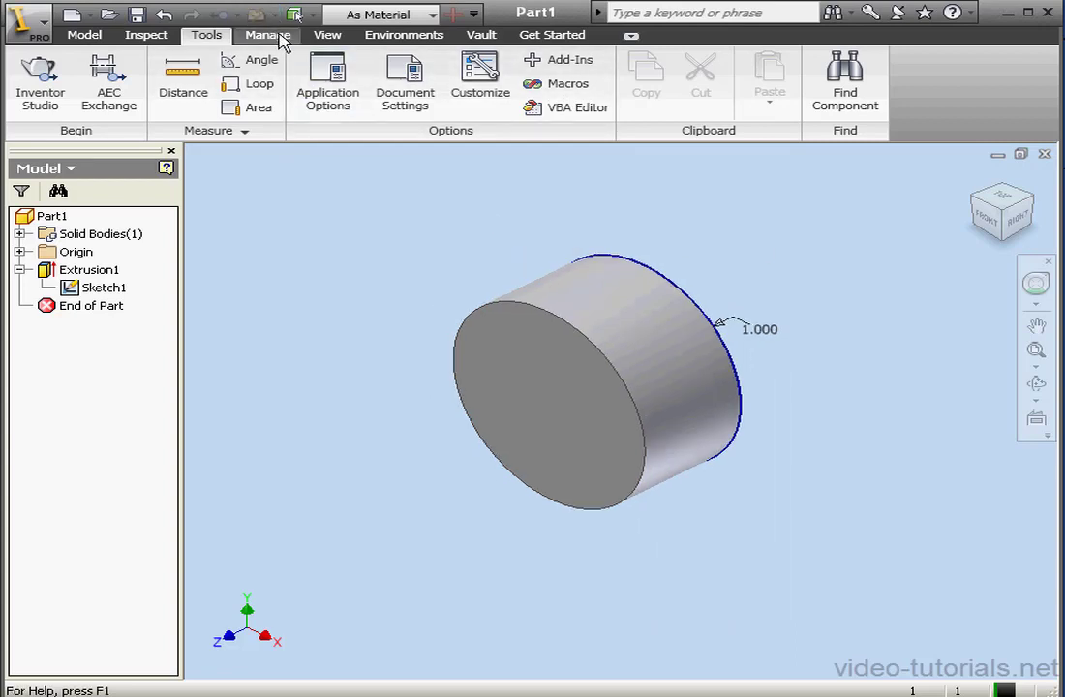
left_click(276, 39)
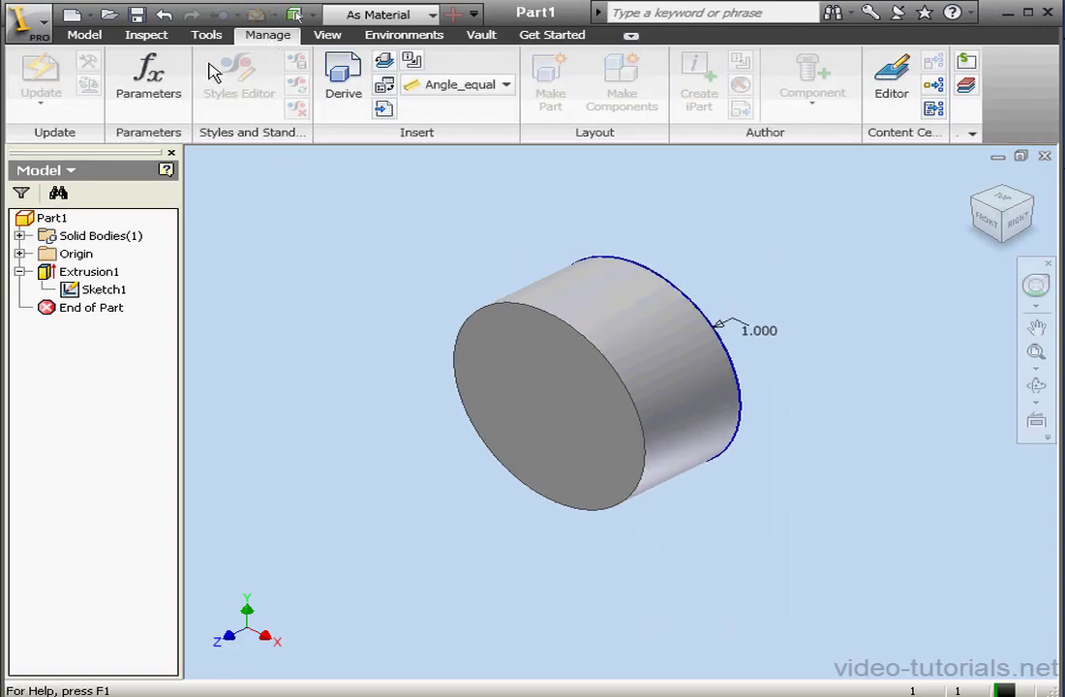
left_click(170, 85)
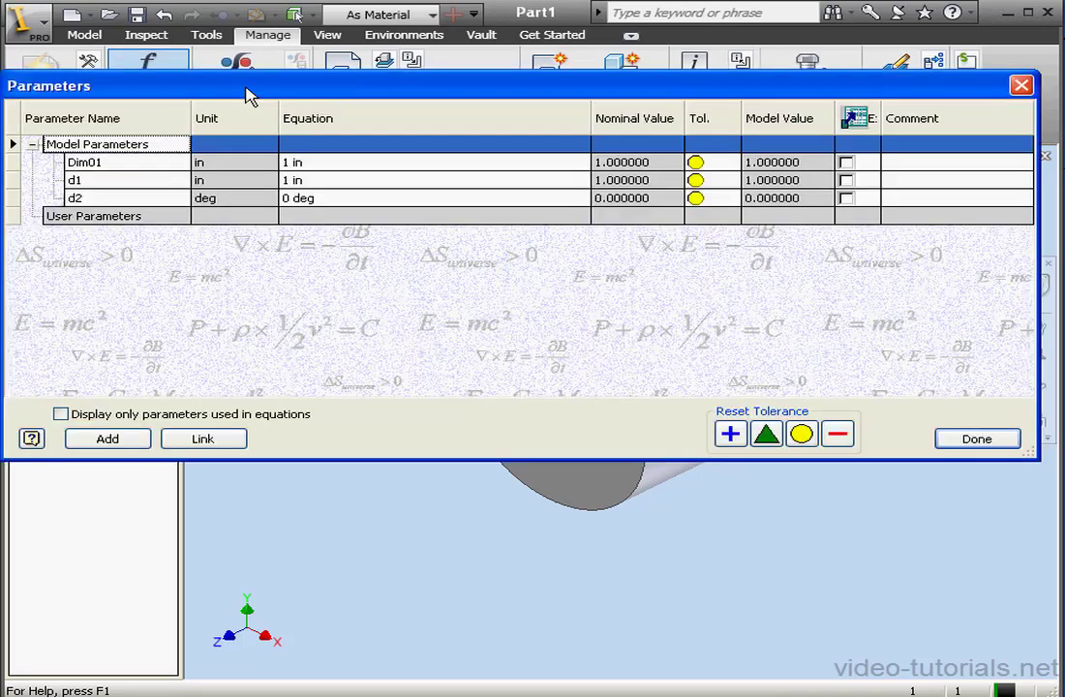
left_click_drag(249, 89, 273, 100)
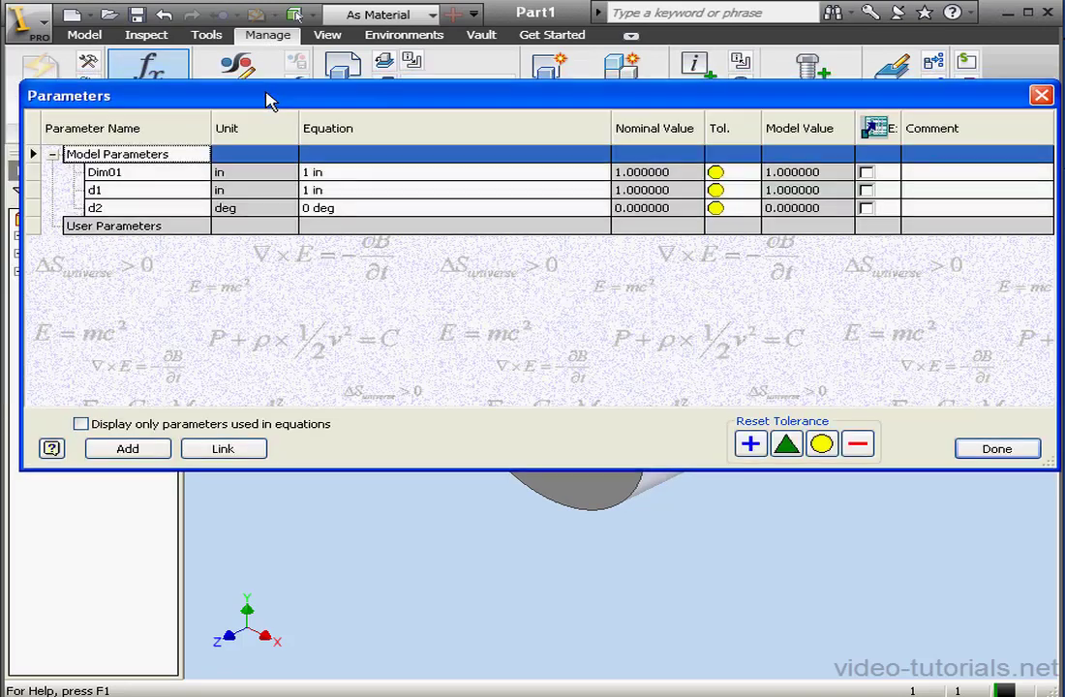
left_click(130, 173)
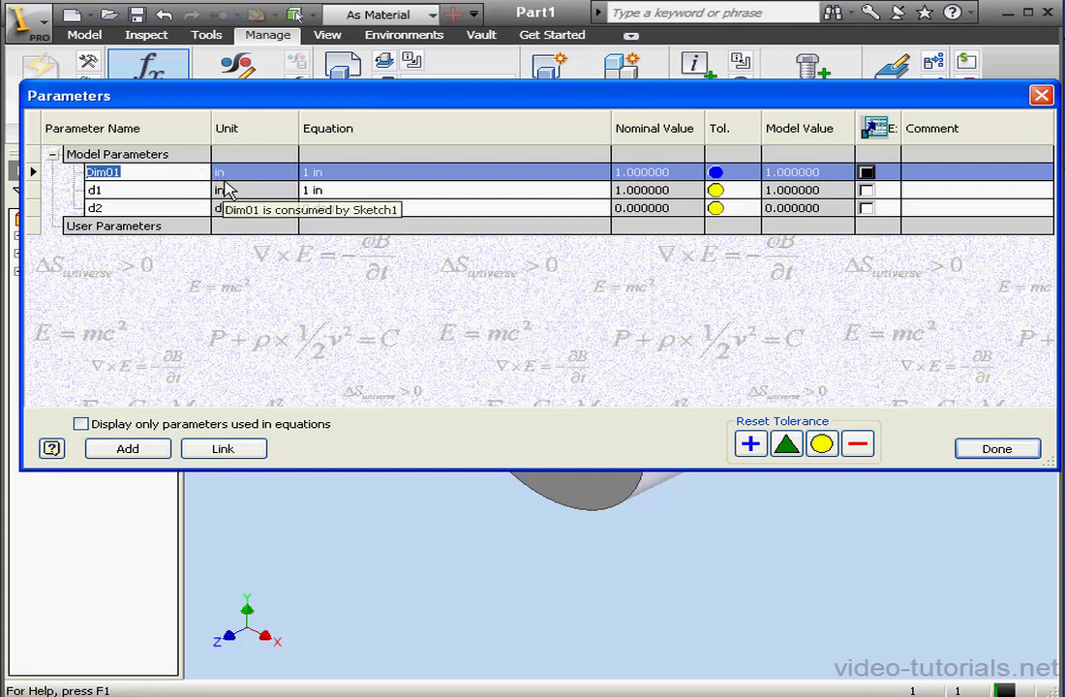
left_click(309, 171)
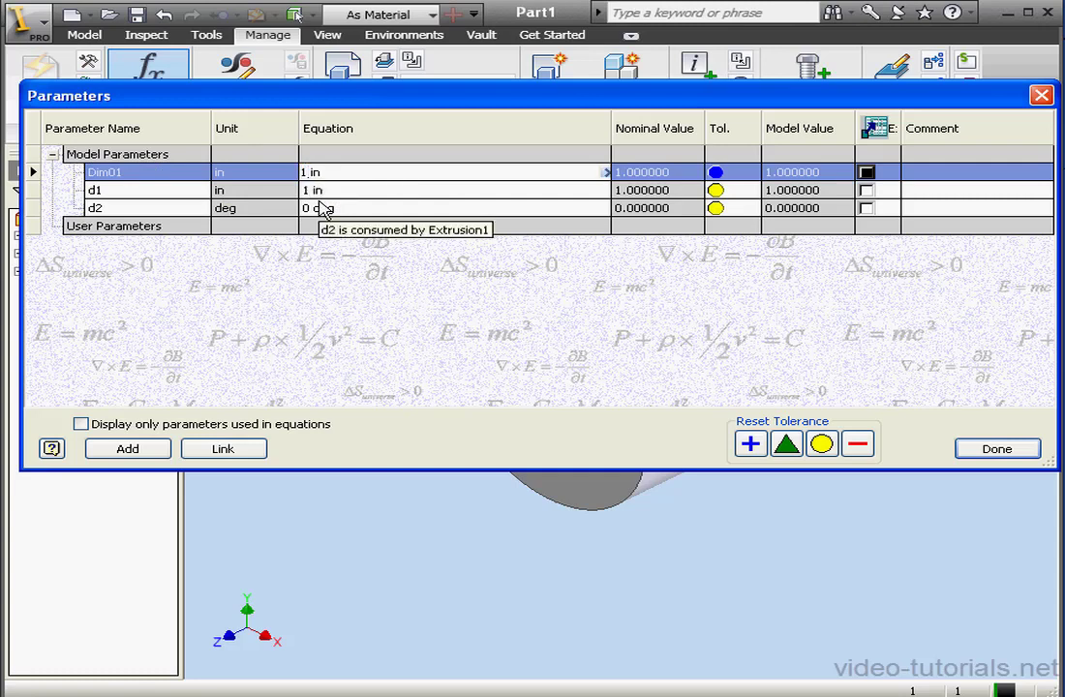
type(".5")
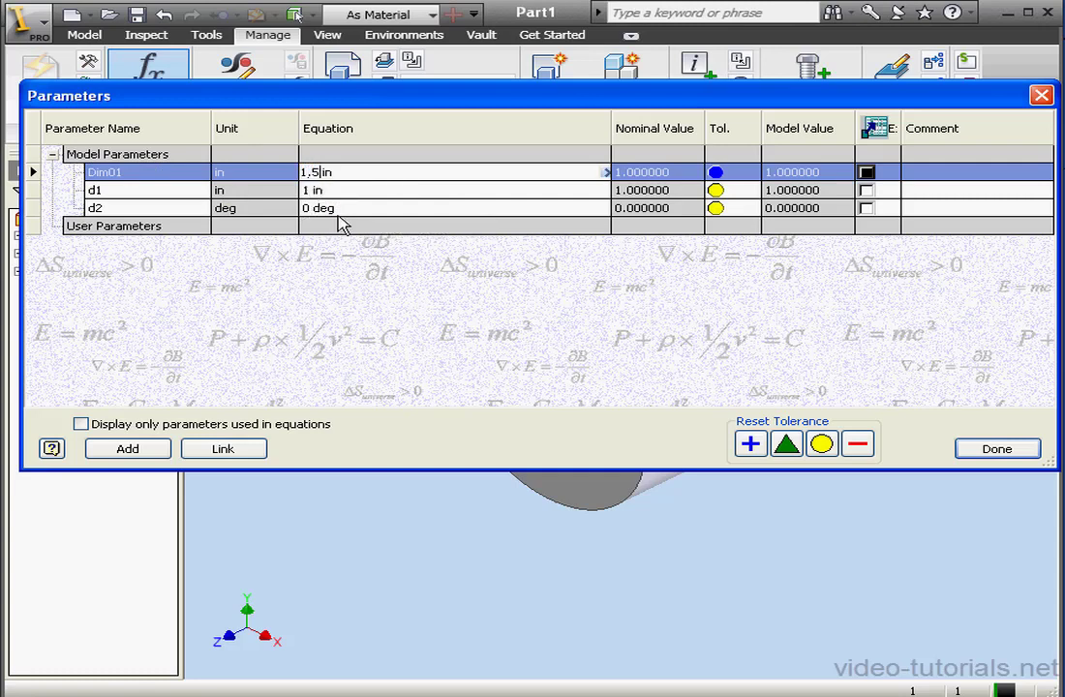
key("Return")
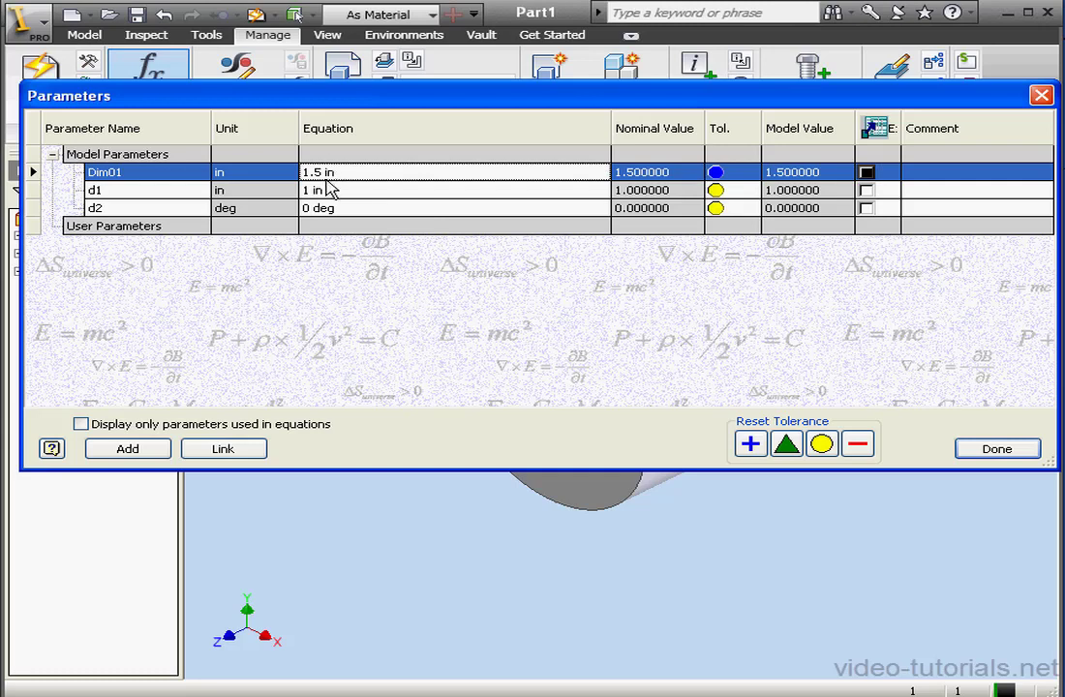
left_click(1024, 454)
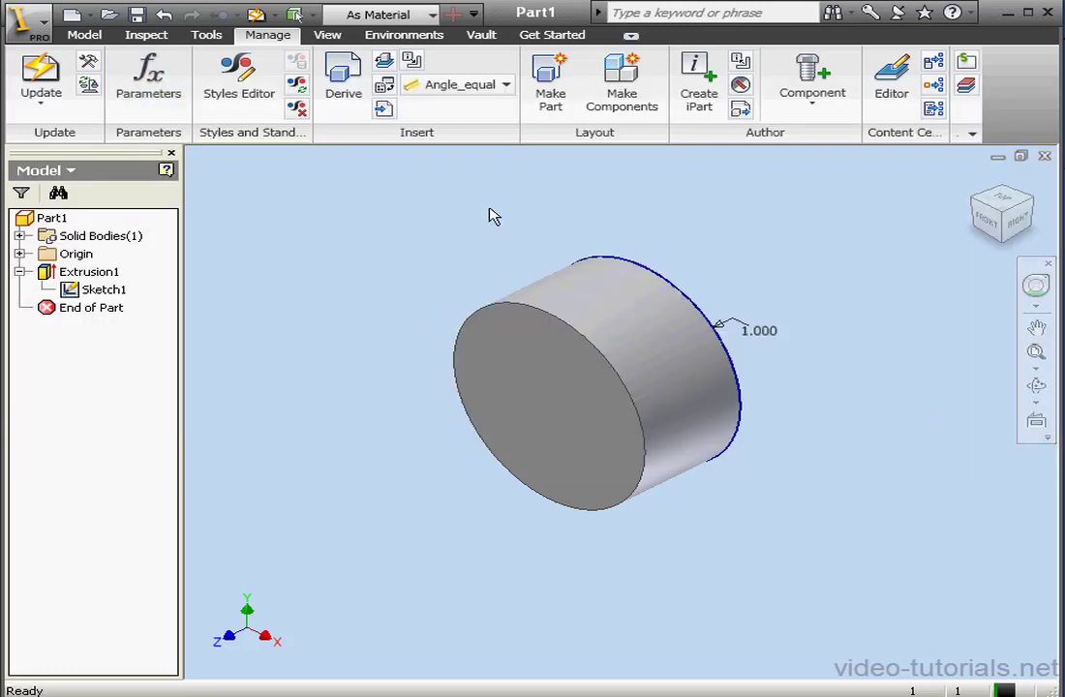
left_click(257, 13)
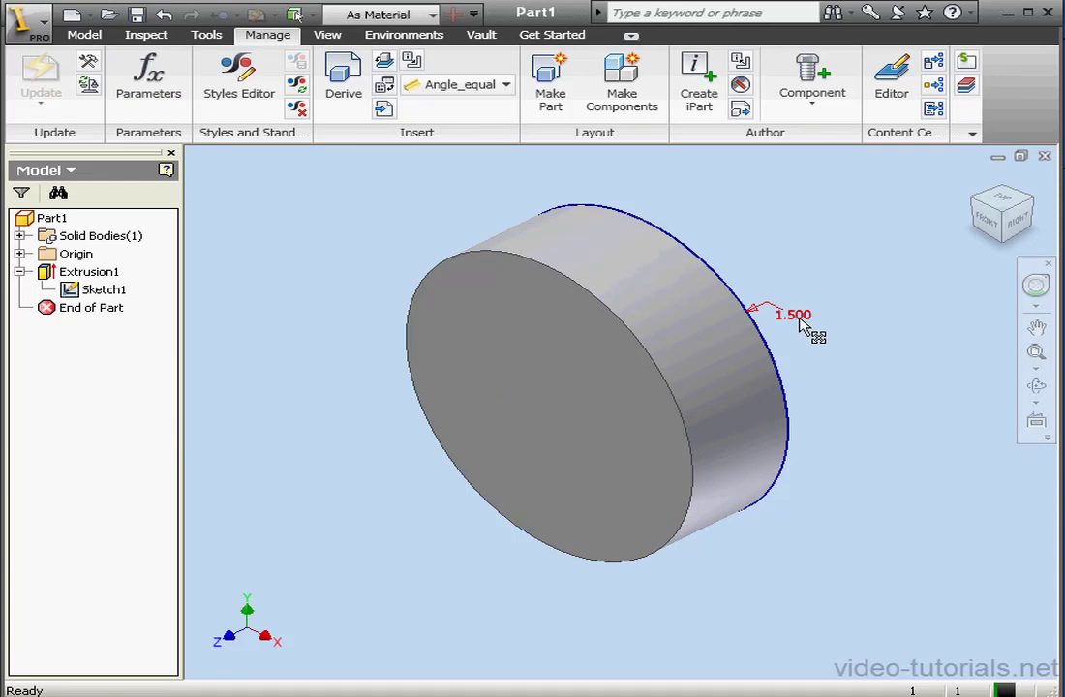
Change Dim01's equation back to 1 in
left_click(148, 77)
left_click(317, 173)
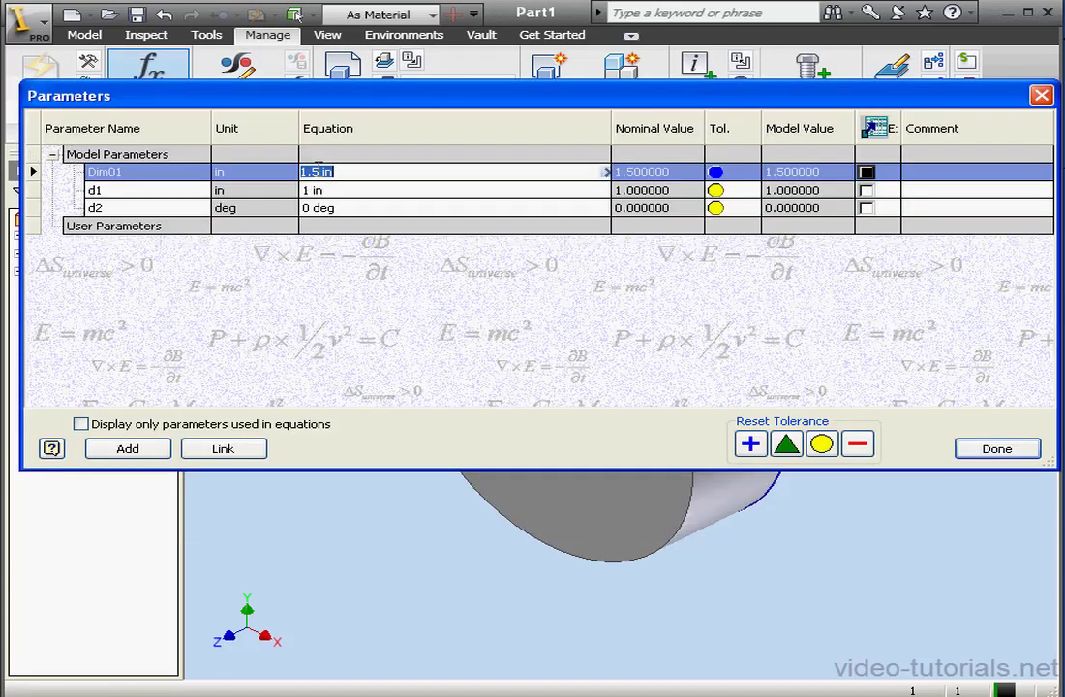
left_click_drag(319, 172, 307, 173)
key("BackSpace")
left_click(587, 208)
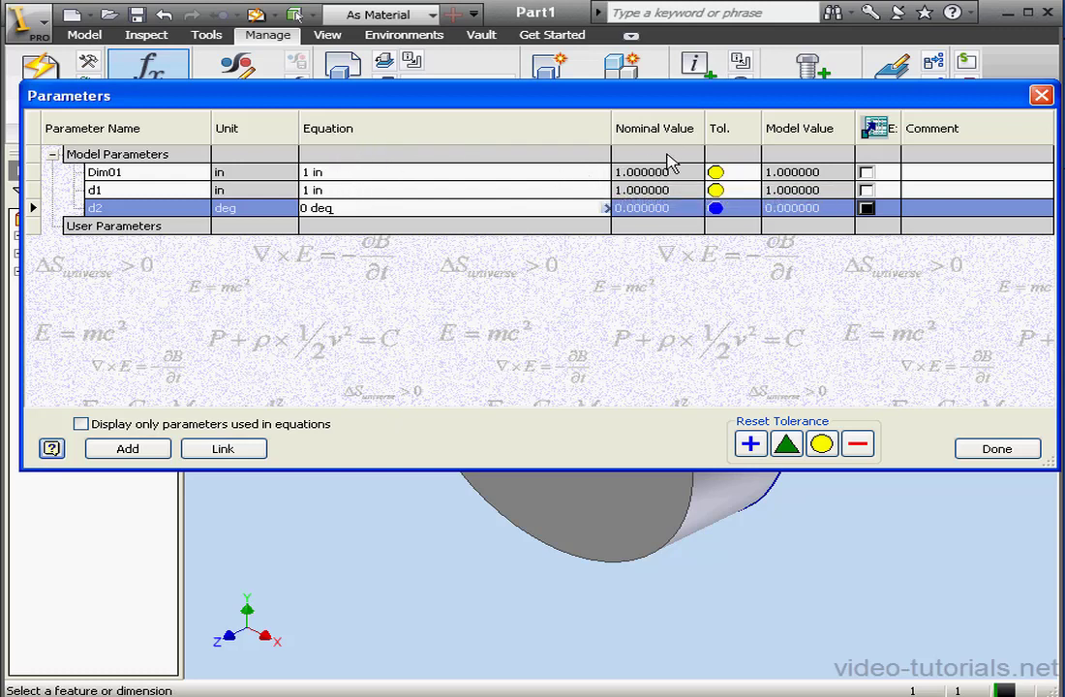
Set Dim01's tolerance to nominal and try the Reset Tolerance buttons, ending on nominal
left_click(726, 174)
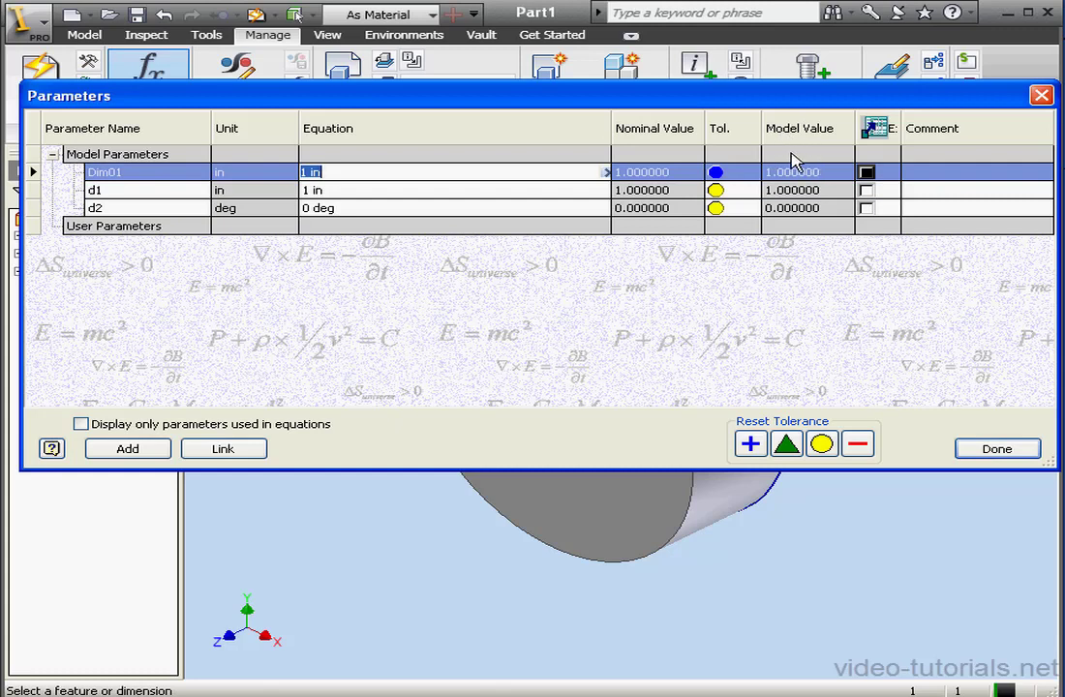
left_click(744, 174)
left_click(747, 174)
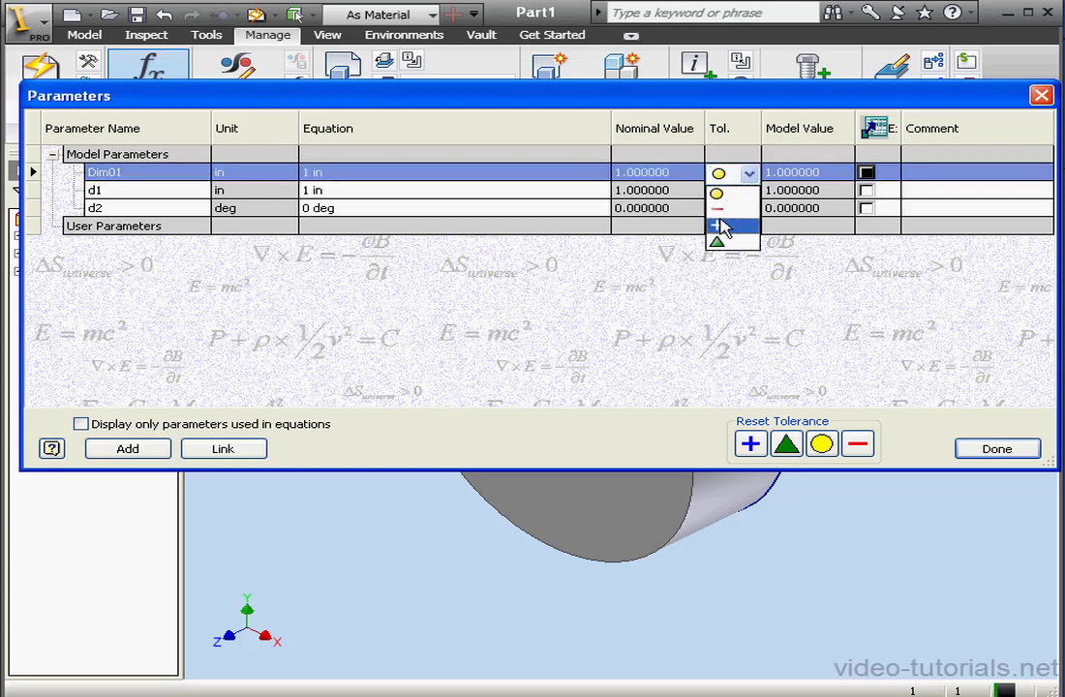
left_click(724, 192)
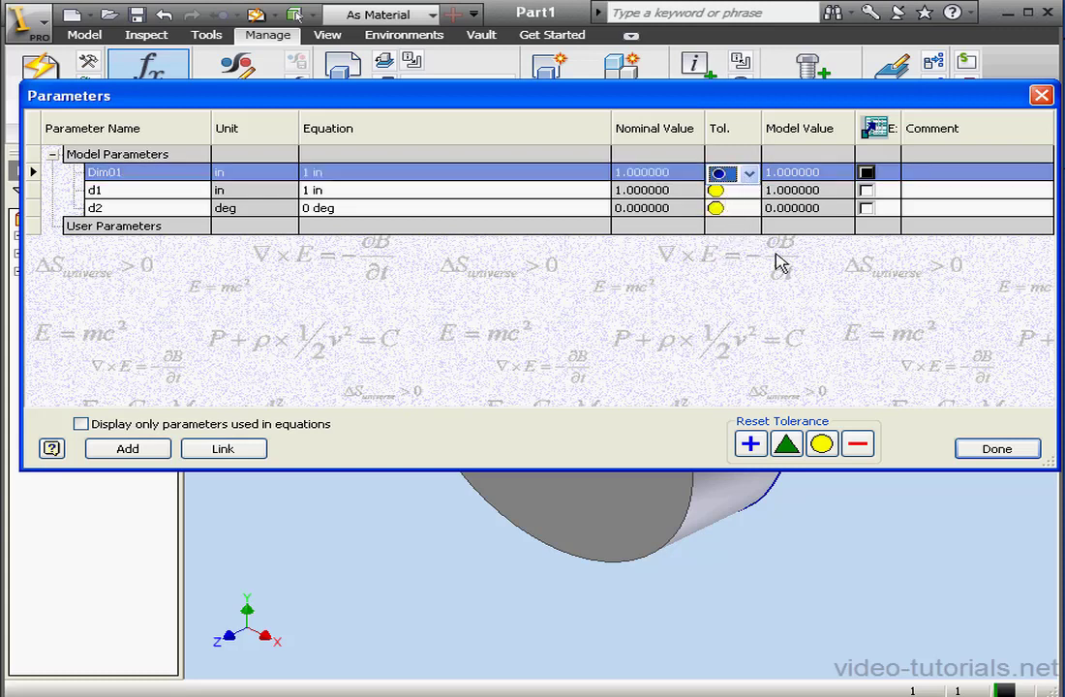
left_click(751, 442)
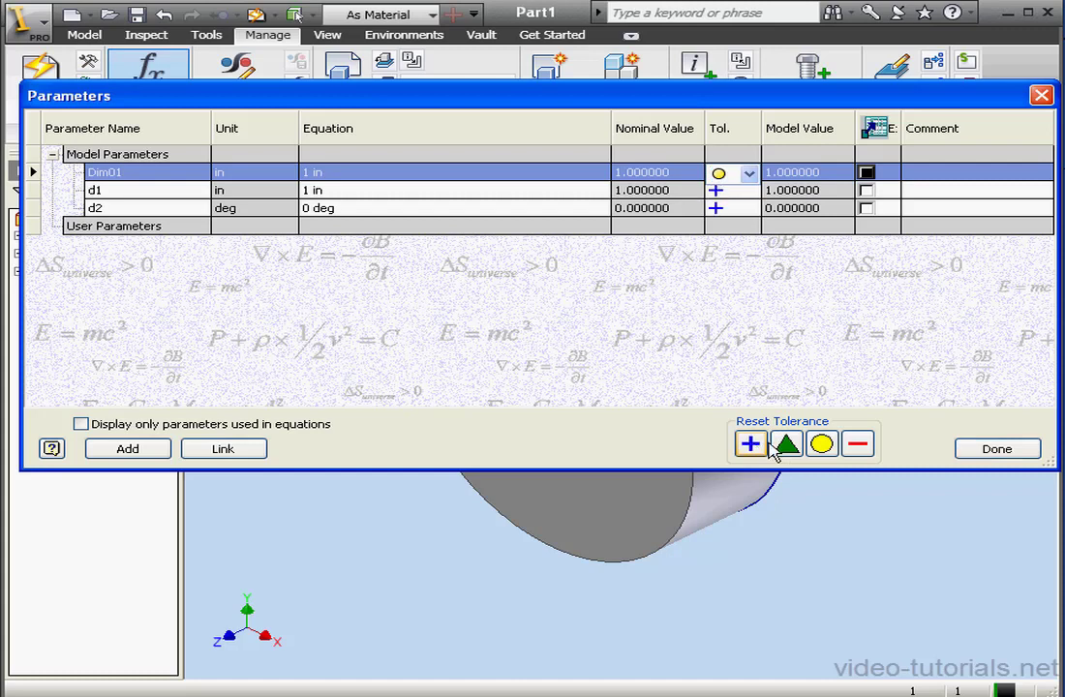
left_click(784, 445)
left_click(821, 445)
left_click(856, 445)
left_click(821, 444)
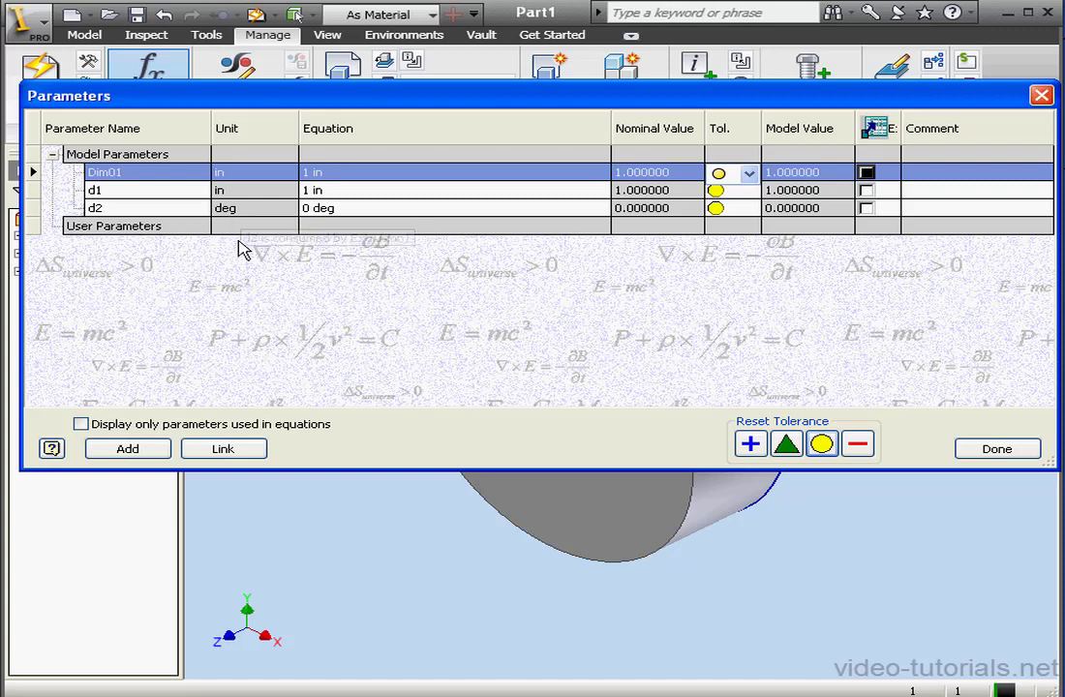
Add user parameter Area in square inches with equation (Dim01)^2*PI
left_click(153, 451)
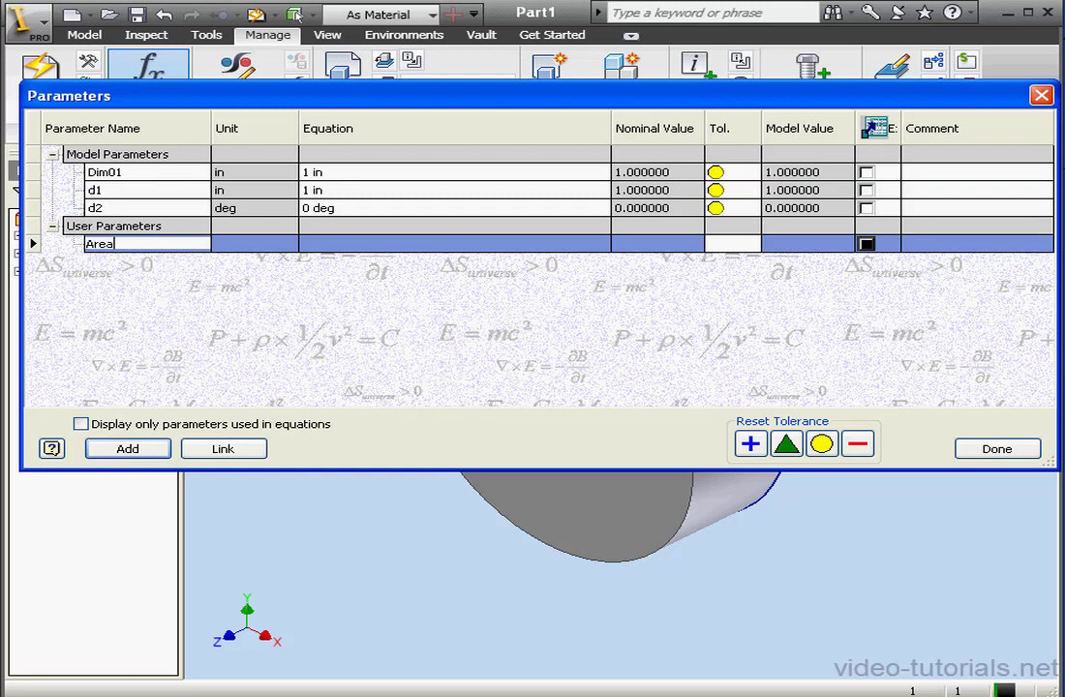
type("Area")
left_click(259, 246)
type("in^2")
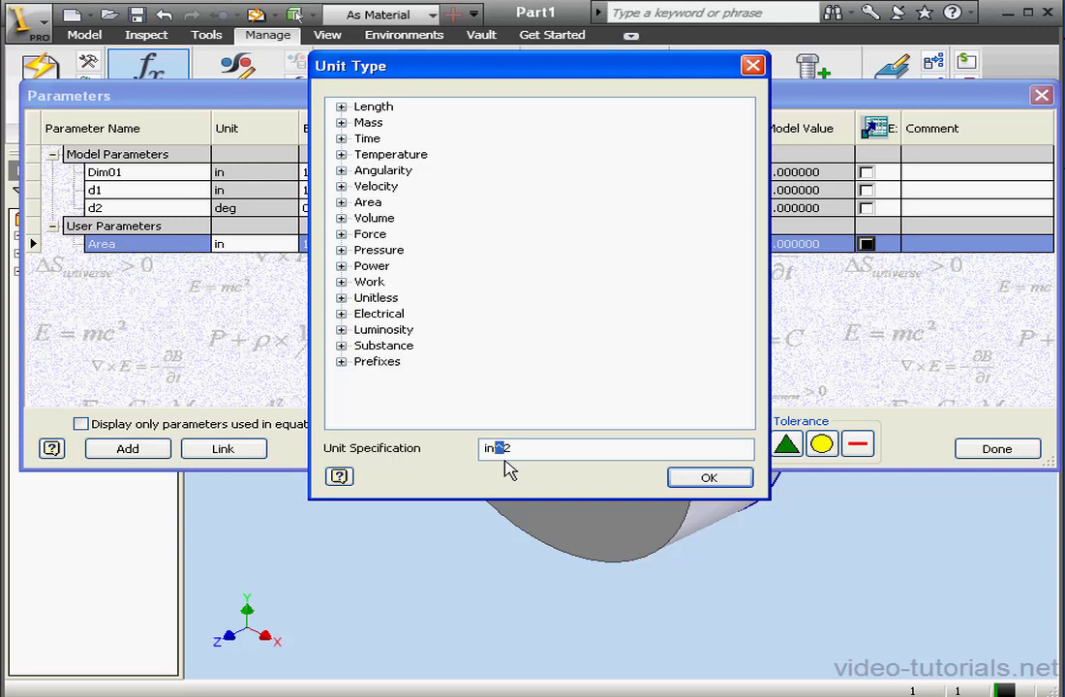
left_click(708, 477)
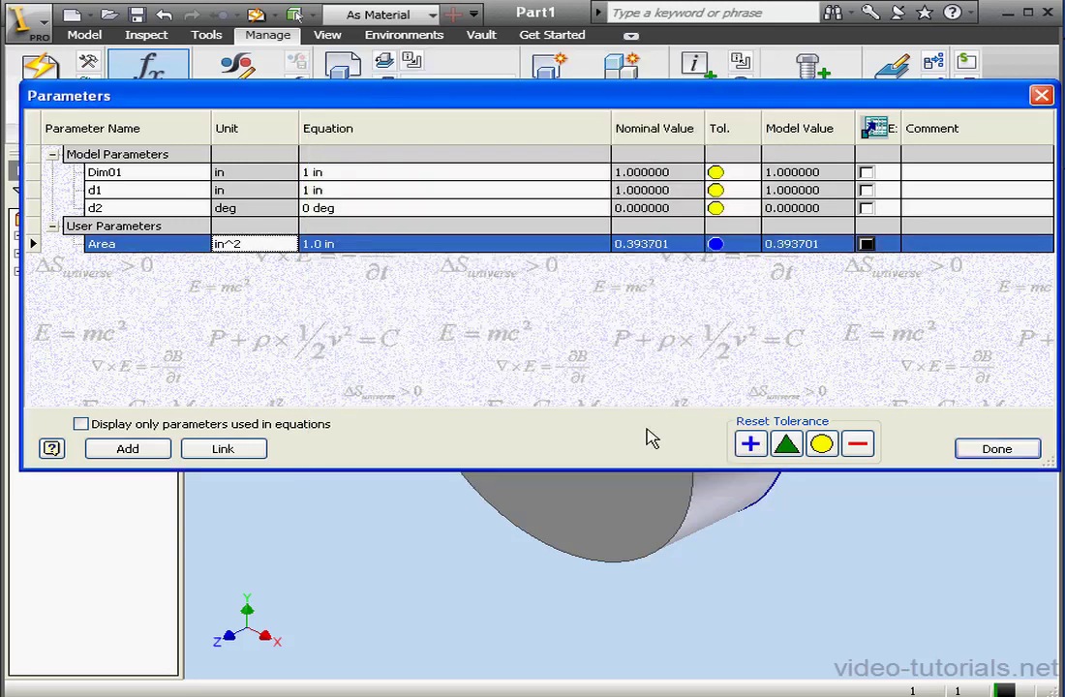
left_click(435, 225)
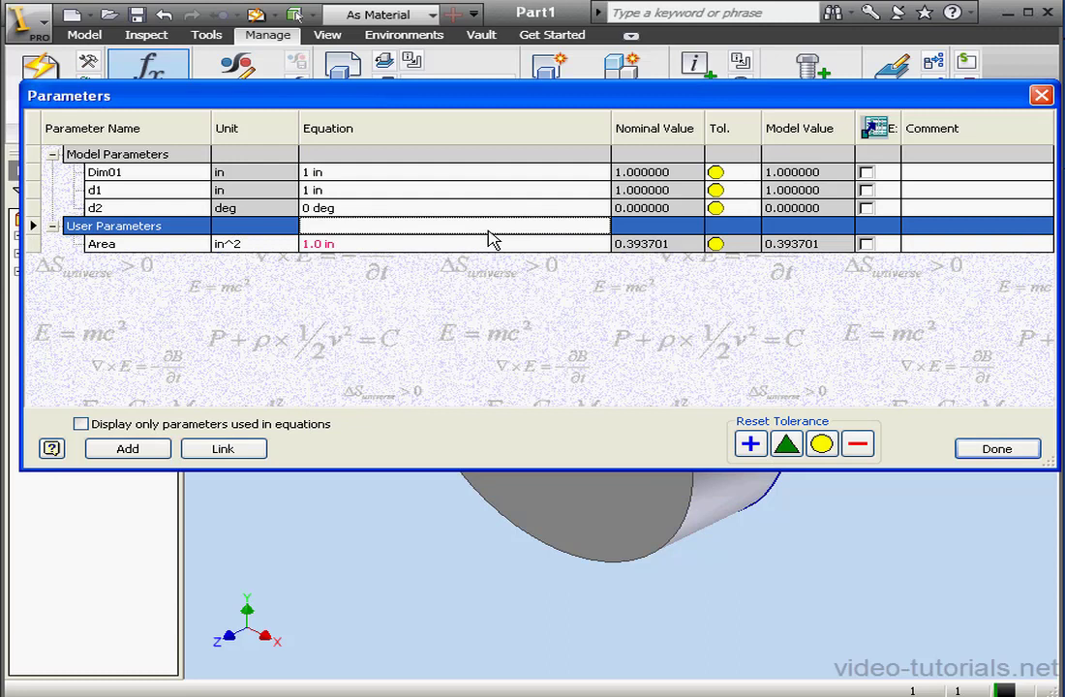
left_click(332, 245)
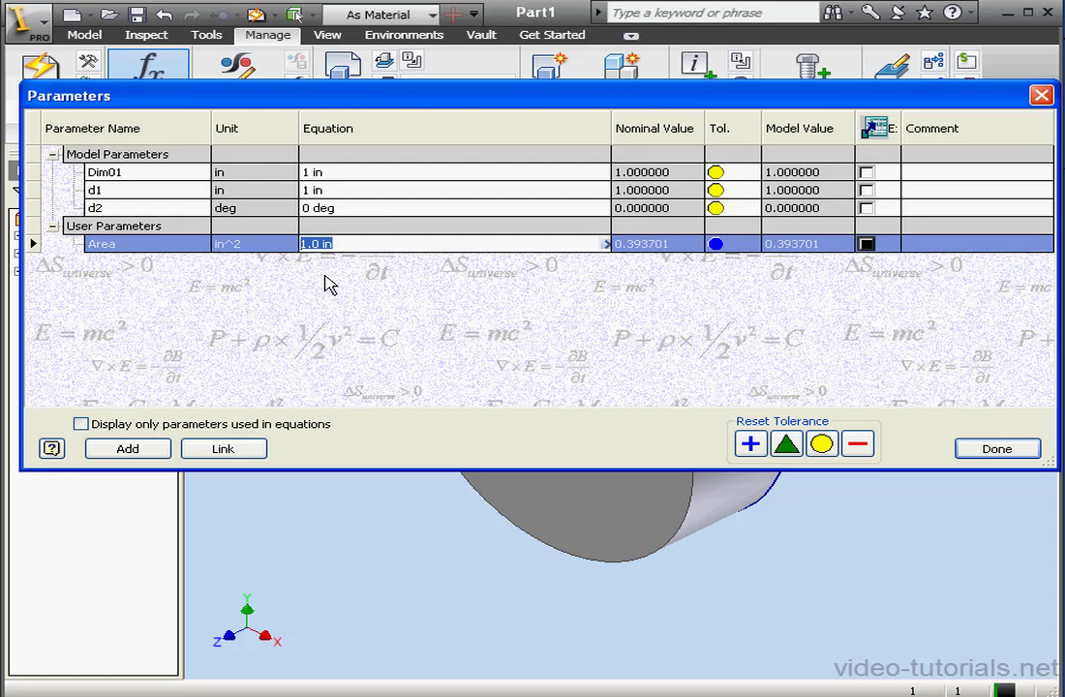
type("(Dim01)^")
type("2*PI")
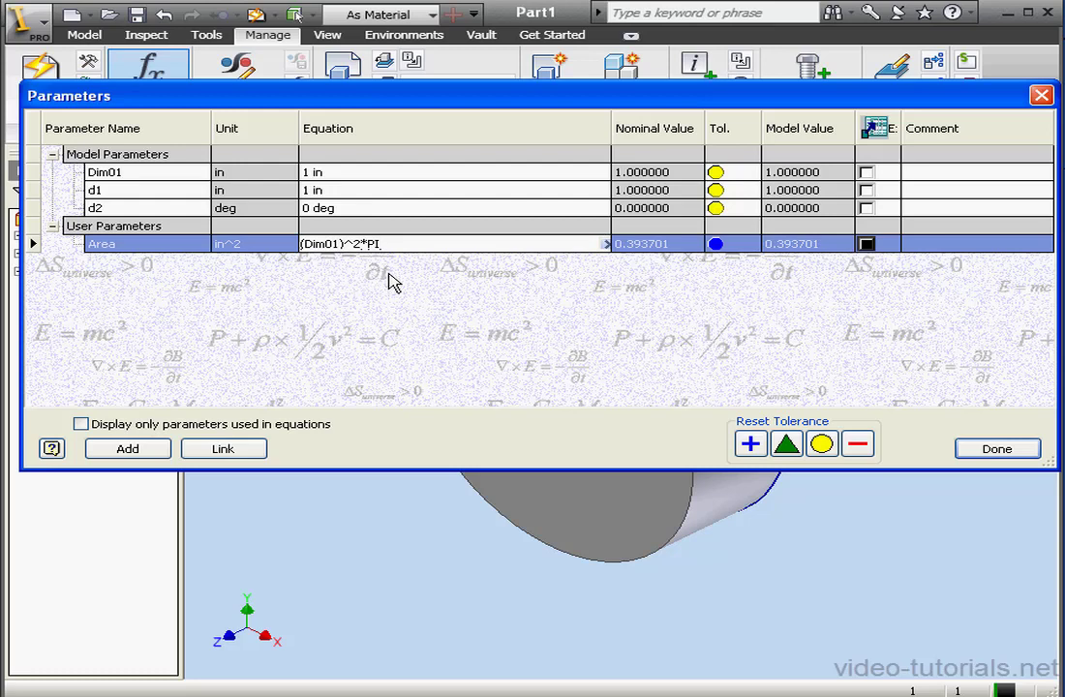
key("Return")
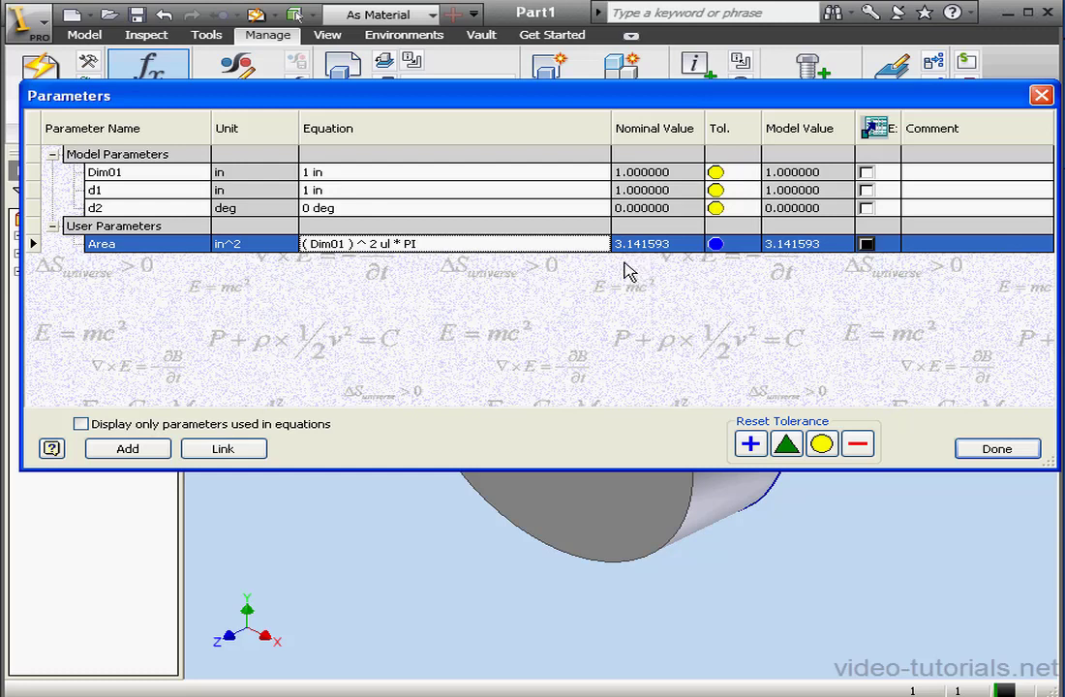
Test Dim01 at 2 in, restore it to 1 in, and add another user parameter
left_click(329, 171)
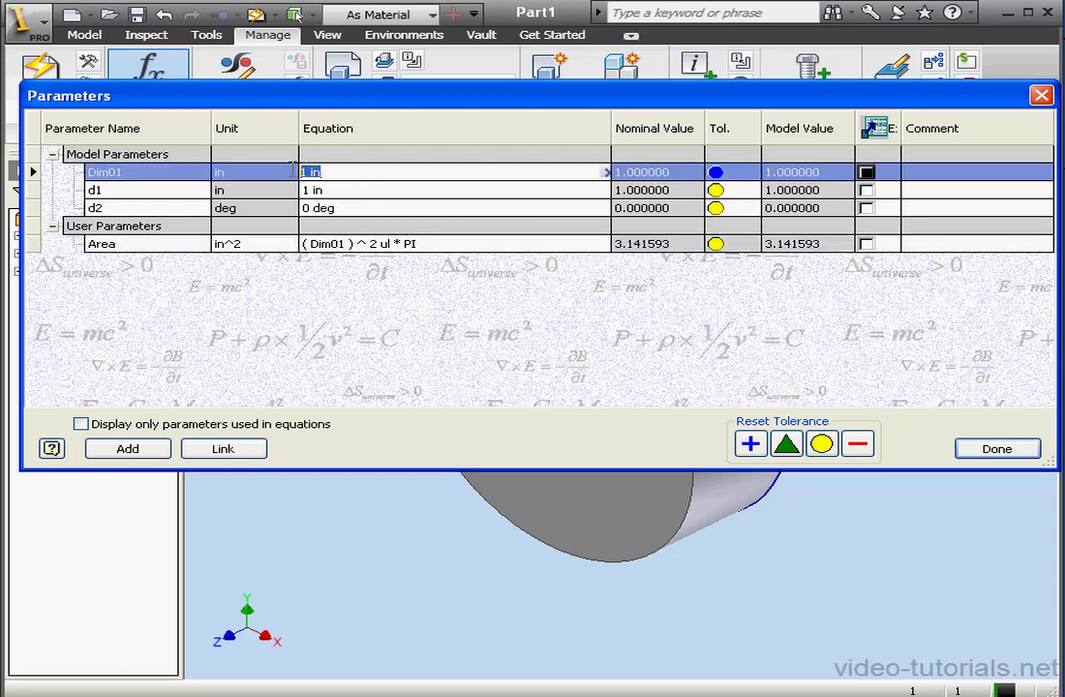
type("2")
key("Return")
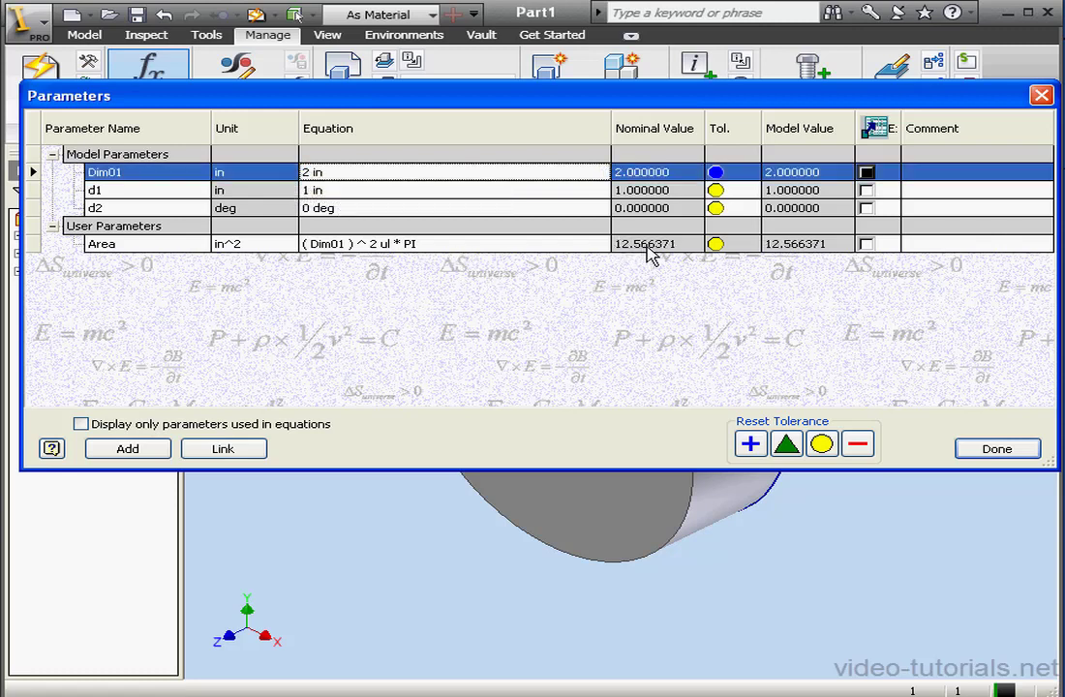
left_click(334, 173)
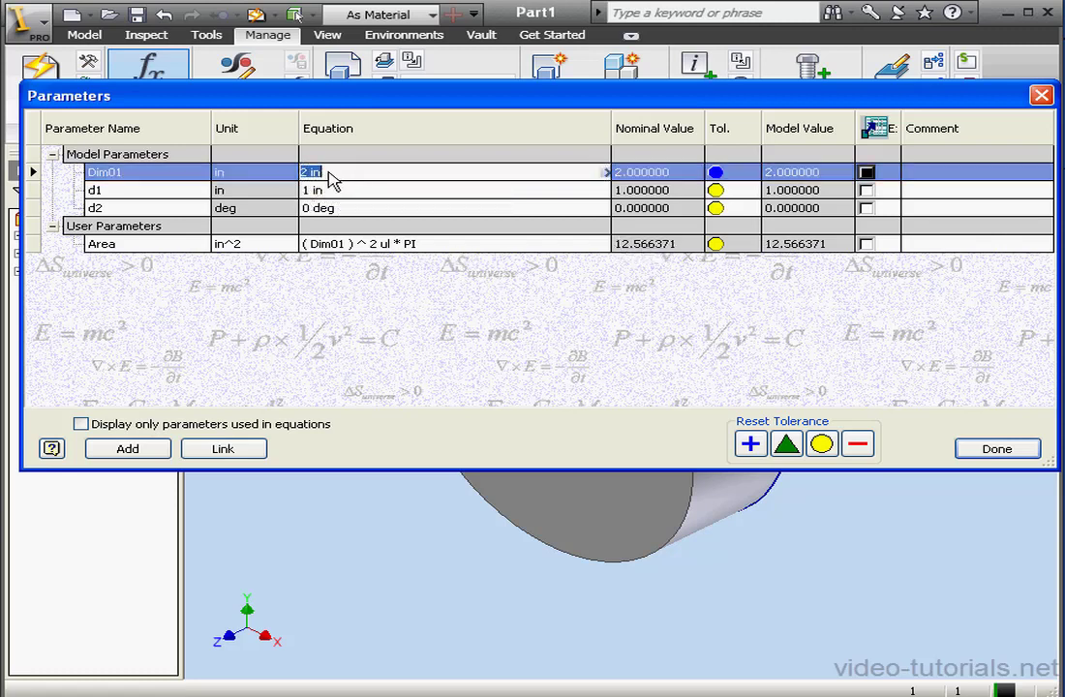
type("1")
key("Return")
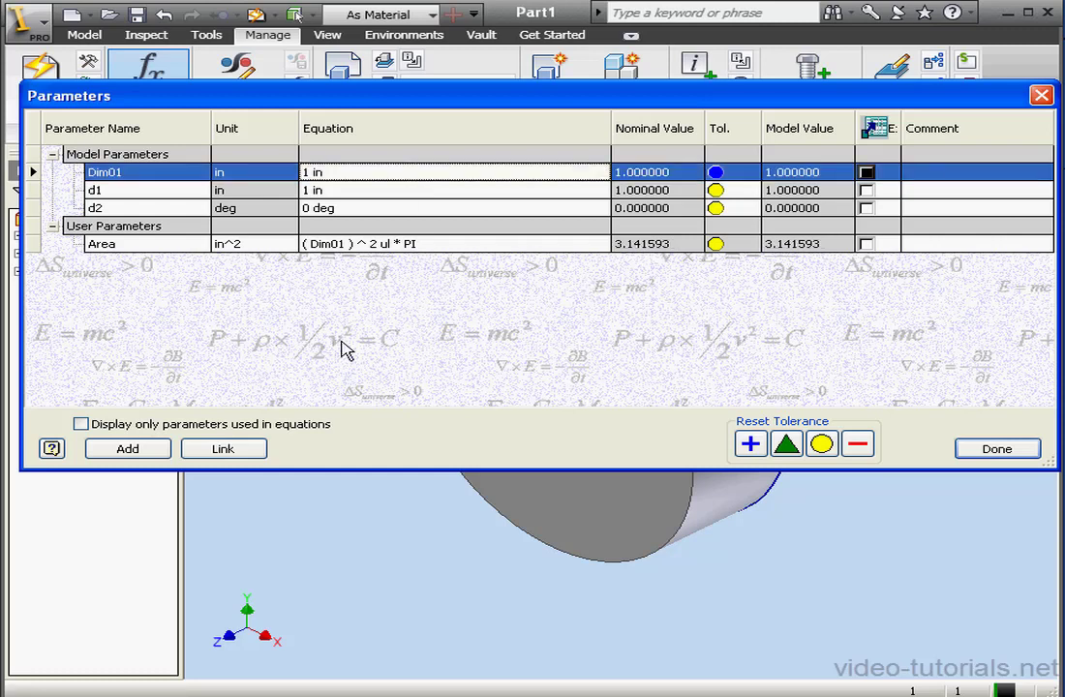
left_click(135, 452)
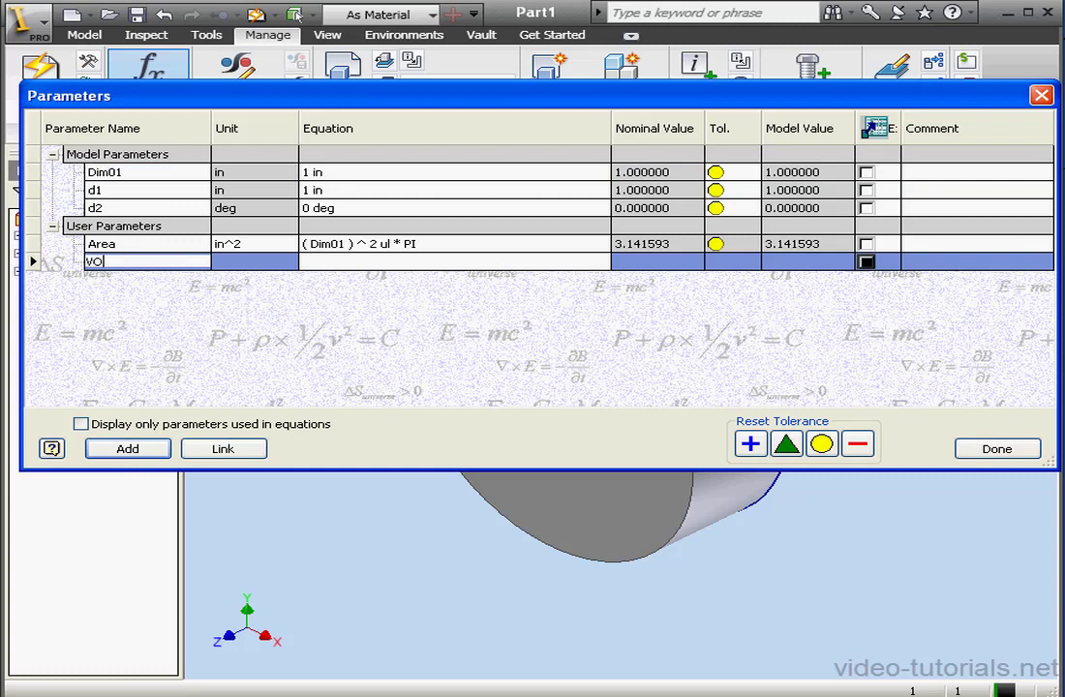
Name the new parameter VOL, with in^3 units and the equation Area*d1
key("Return")
left_click(254, 263)
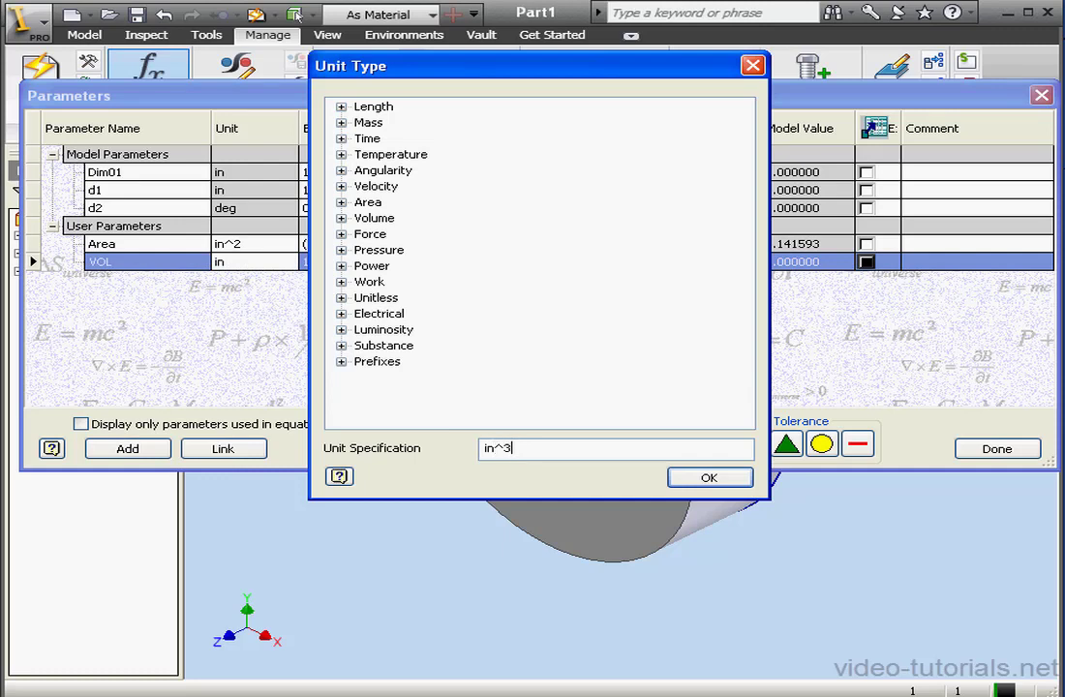
left_click(706, 479)
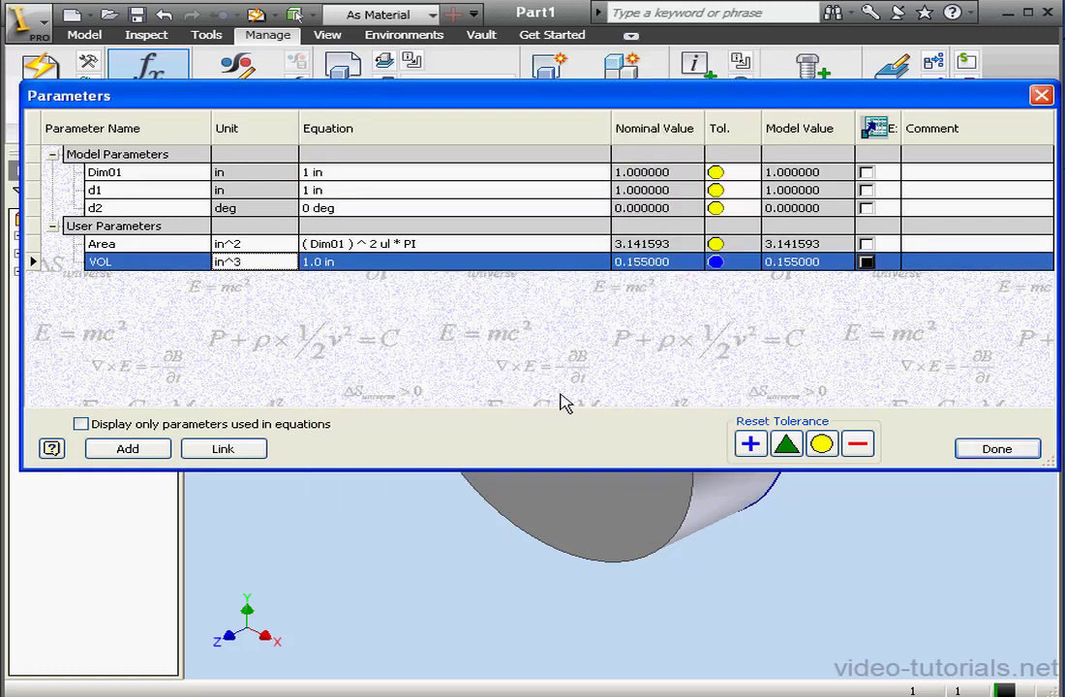
left_click(330, 261)
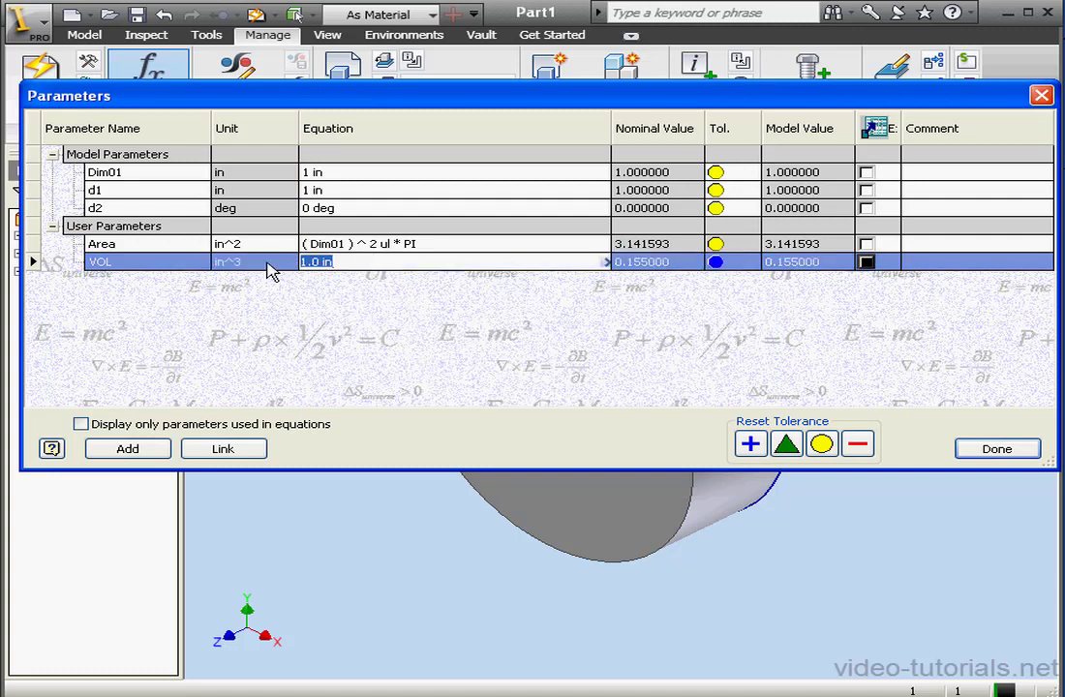
type("Area*d1")
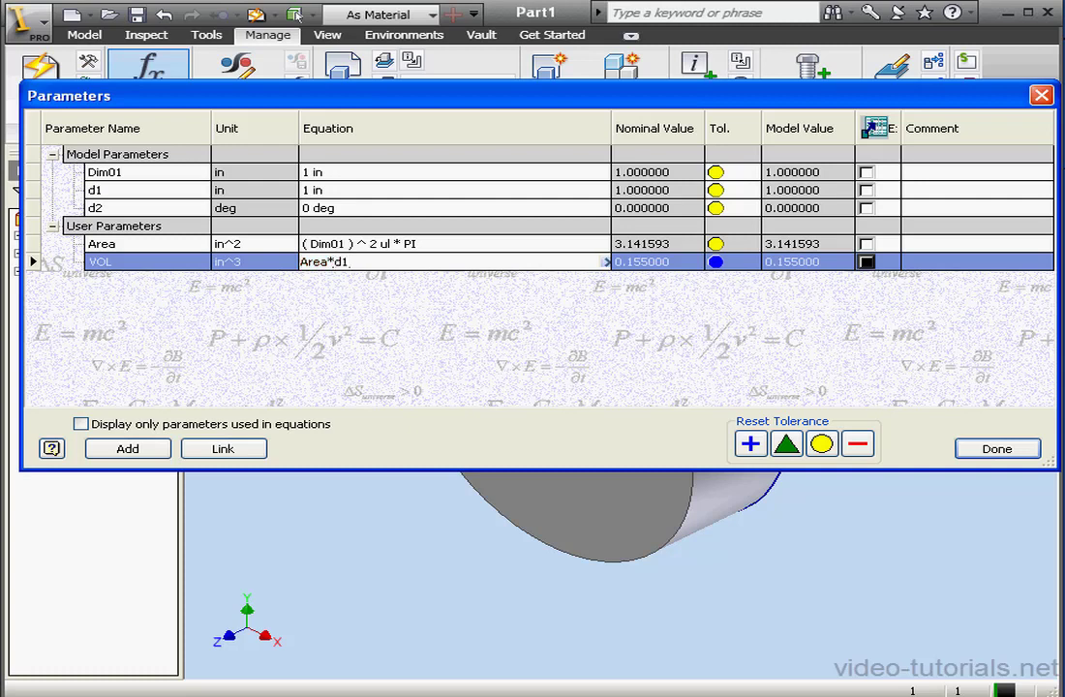
key("Return")
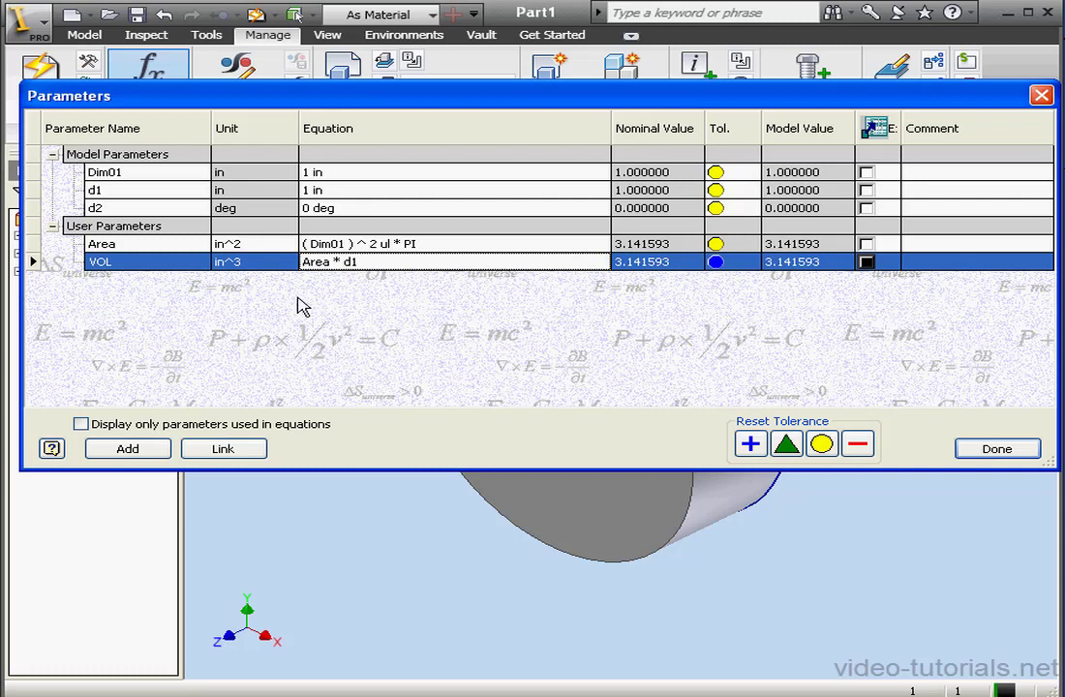
Add a Mass parameter in lbmass with the equation VOL*7.85 g/cm^3
left_click(147, 450)
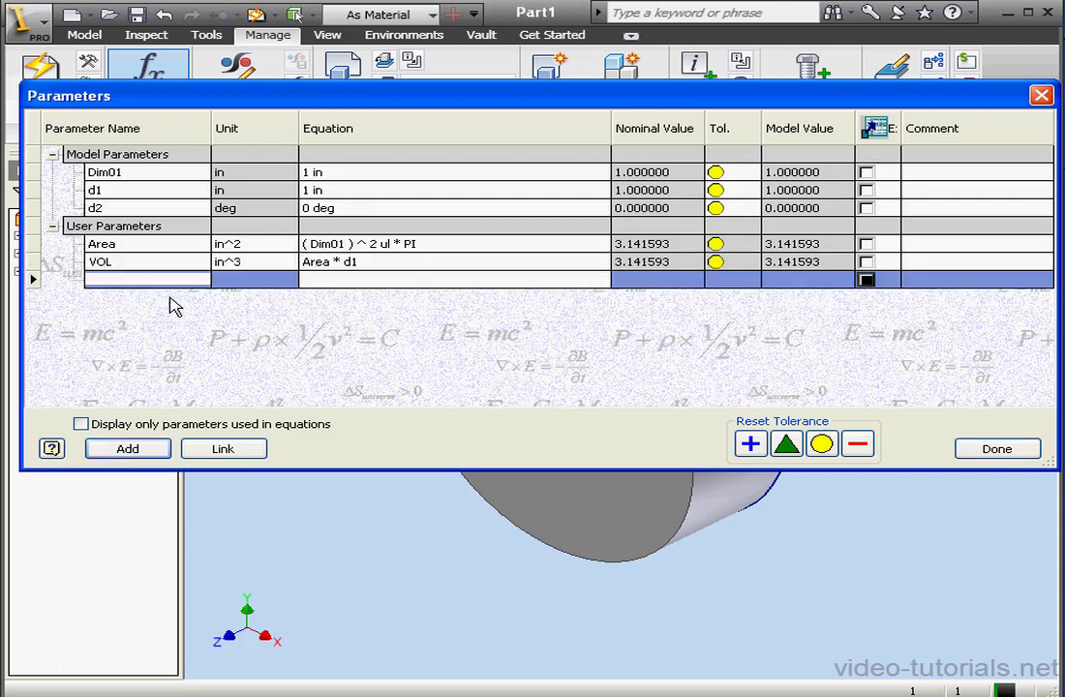
type("Mass")
left_click(271, 279)
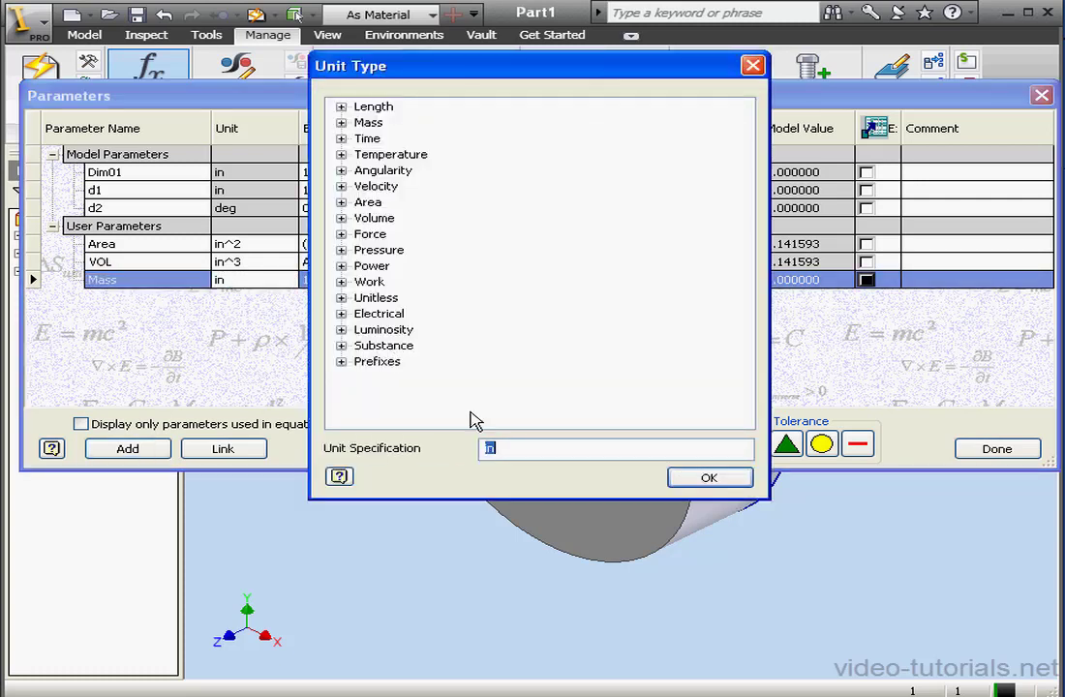
type("lb")
left_click(709, 477)
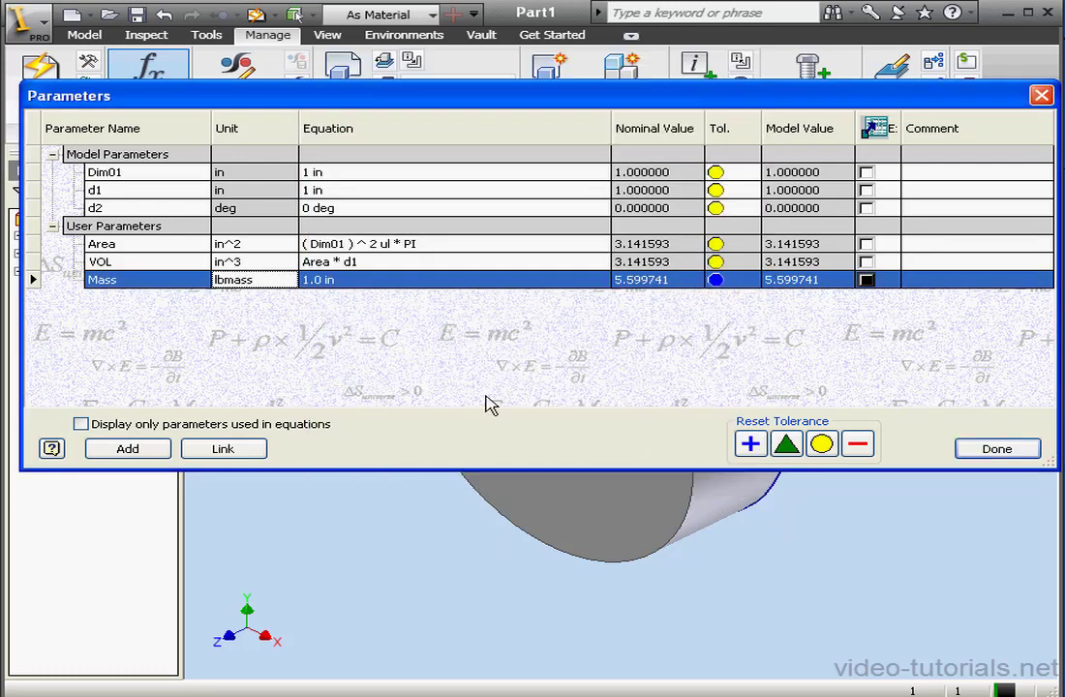
left_click(368, 280)
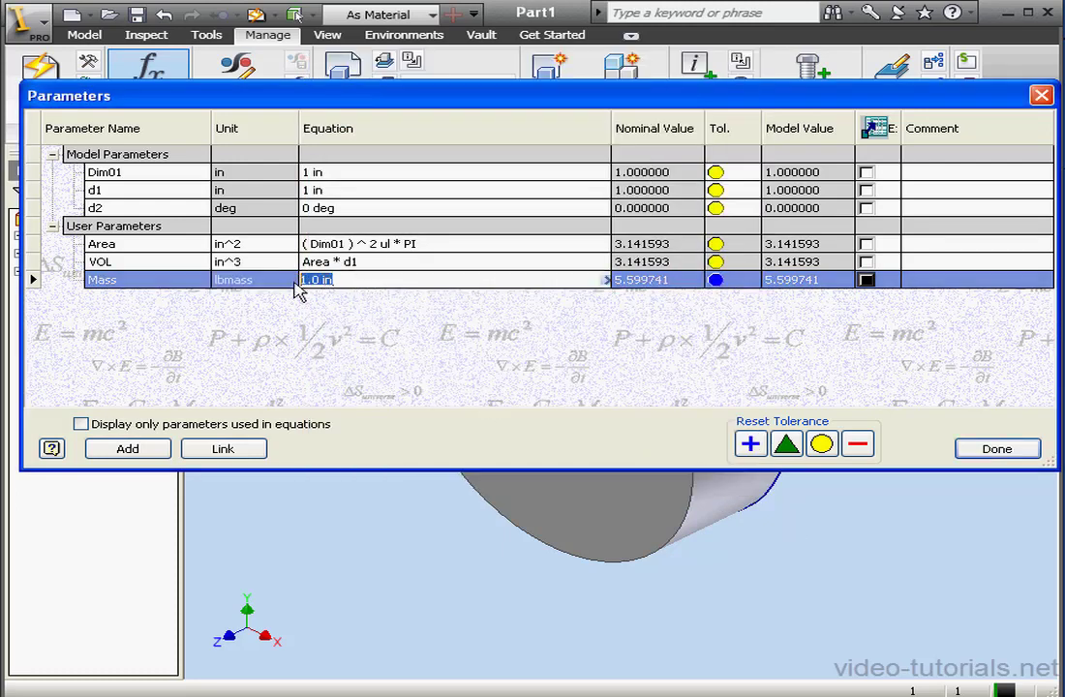
type("VOL*7.85g/cm")
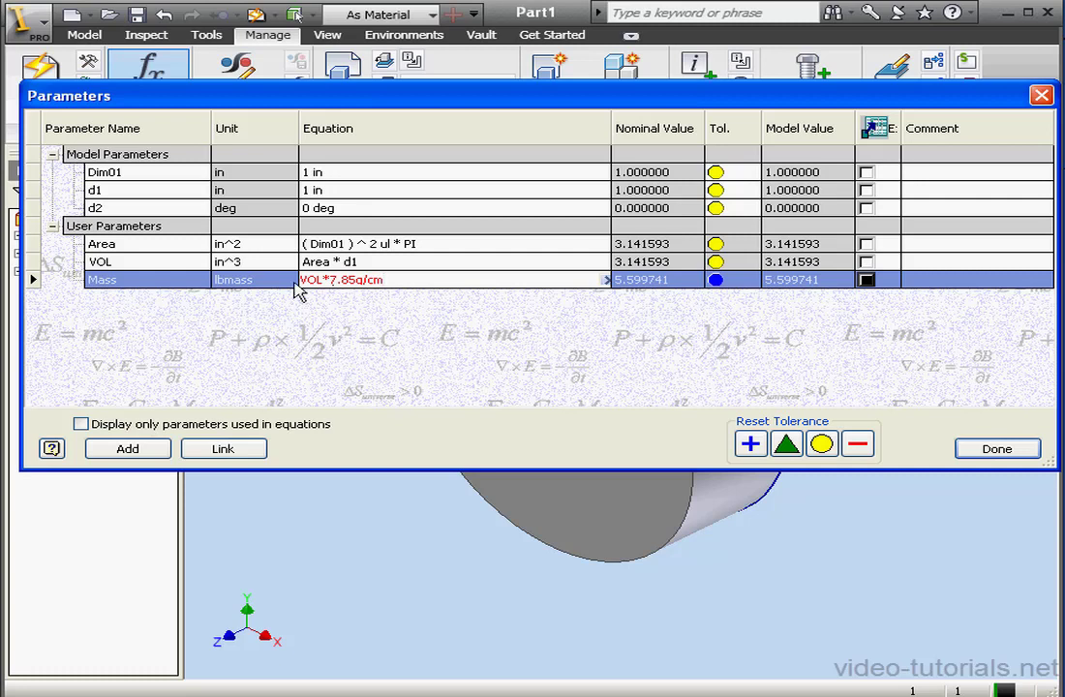
type("3")
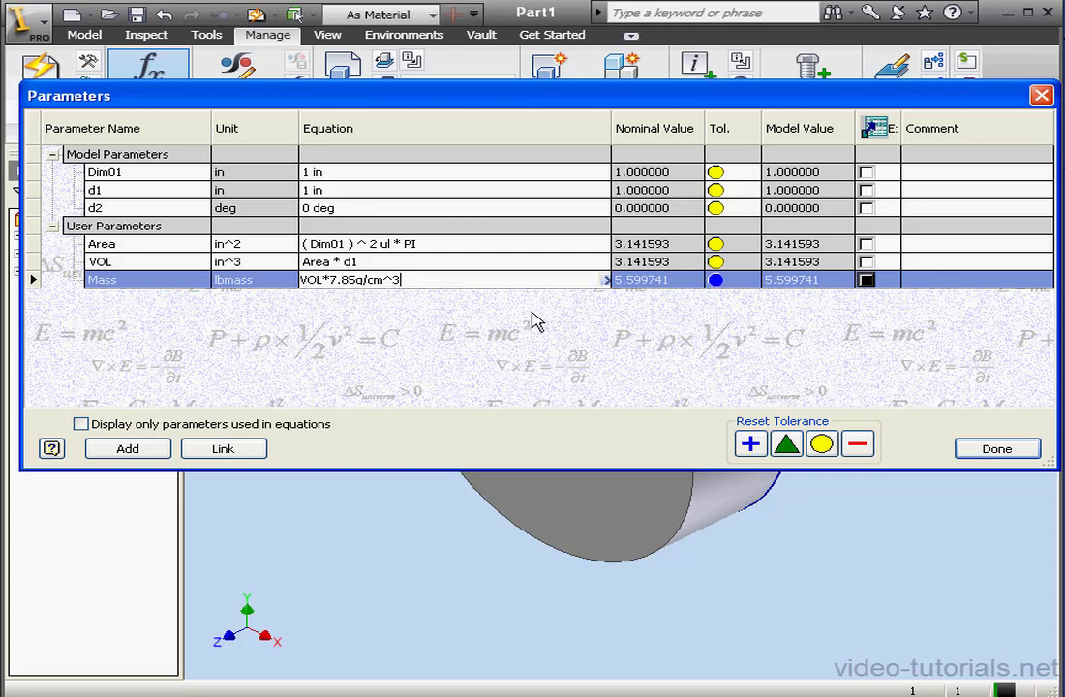
key("Return")
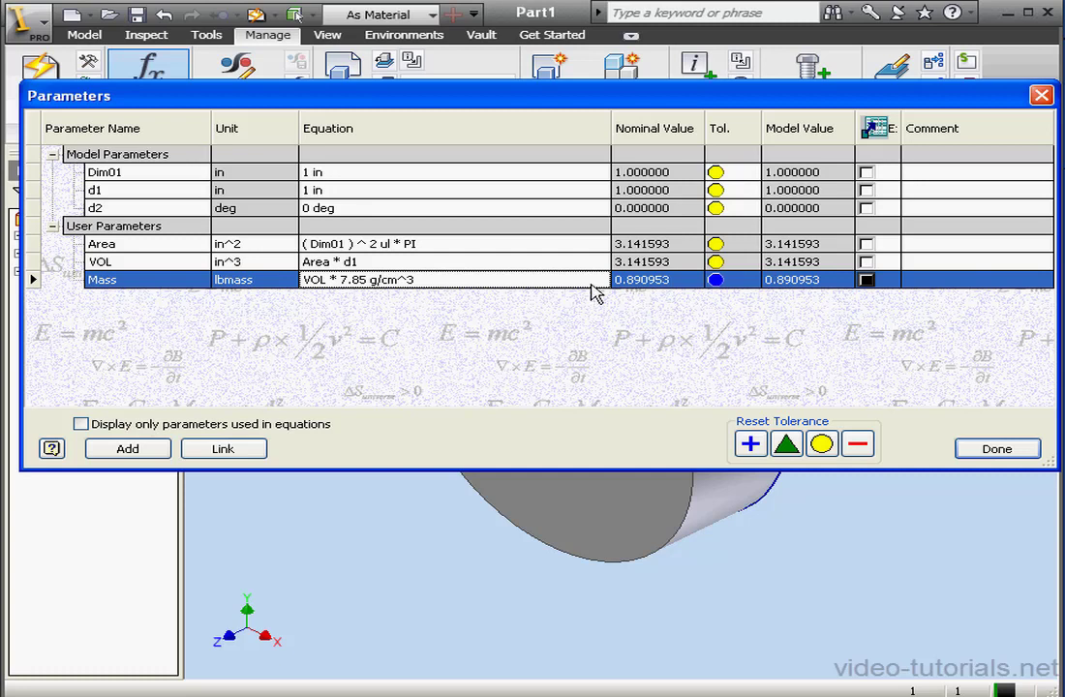
Change the Mass equation's density to 128.64 g/in^3
left_click(394, 279)
left_click(393, 280)
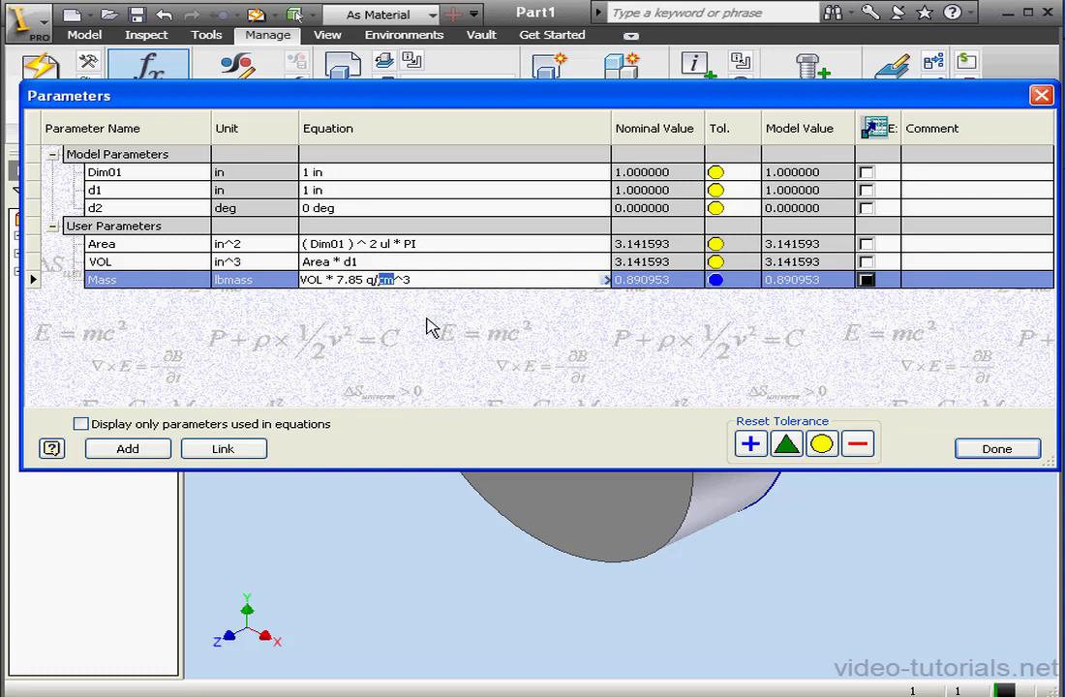
type("in")
left_click_drag(362, 280, 349, 280)
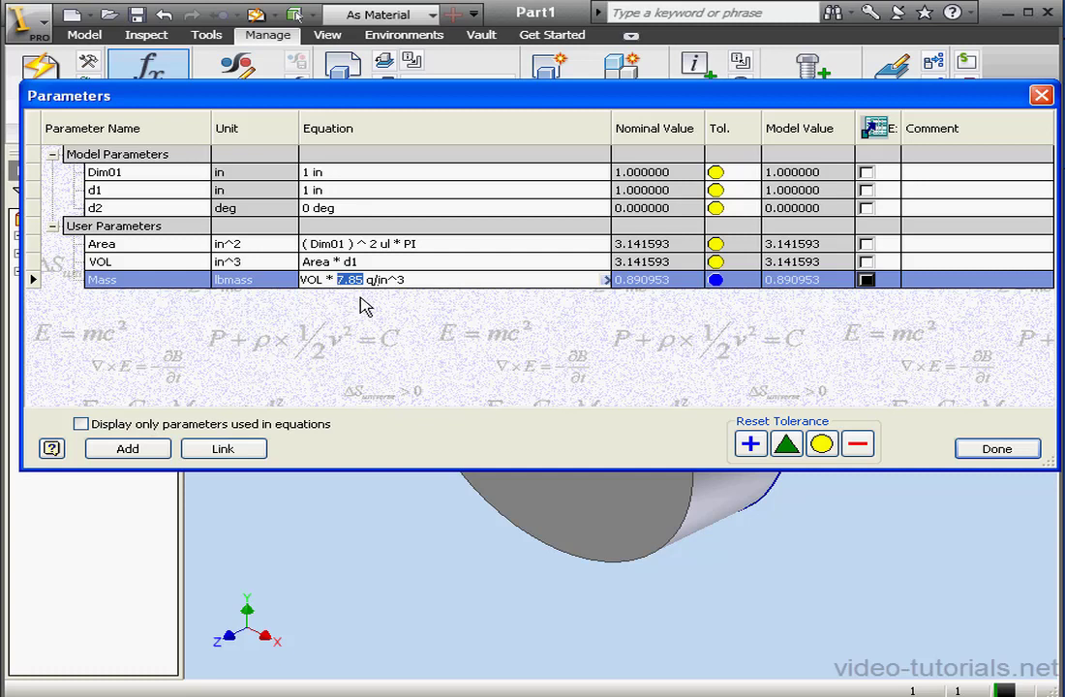
key("BackSpace")
type("128")
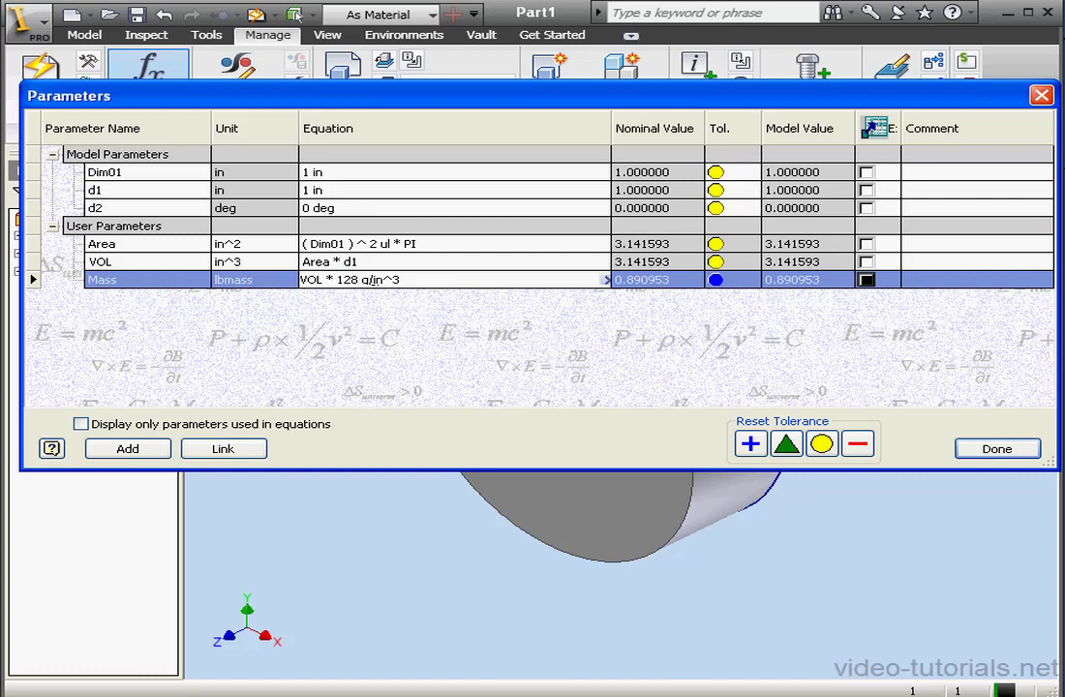
type(".64")
key("Return")
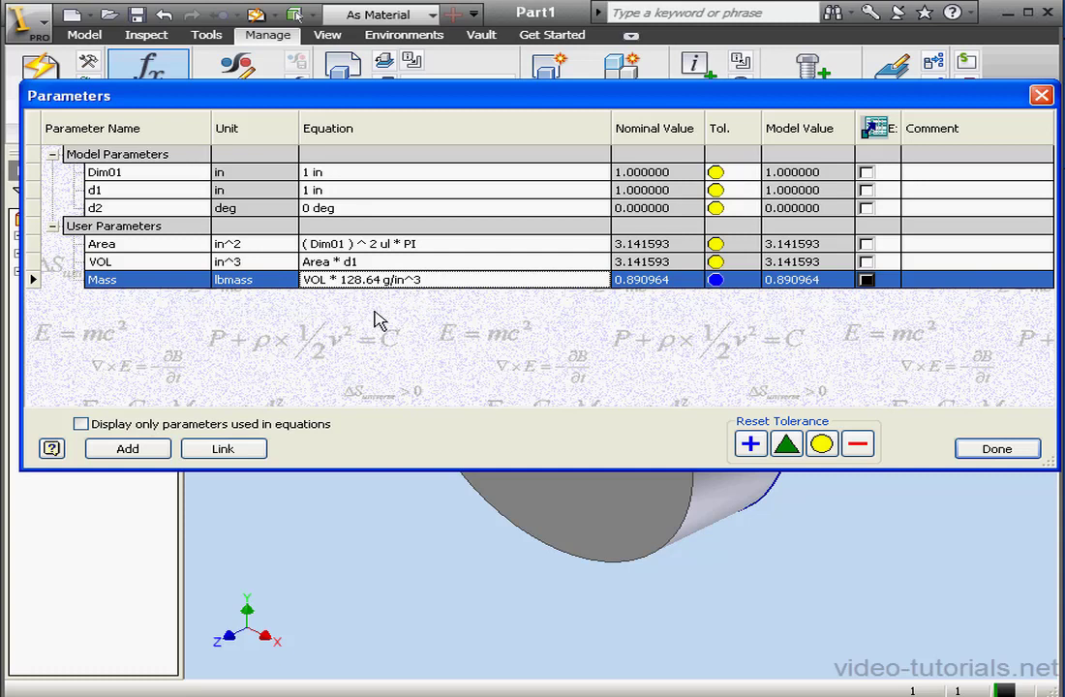
Start a sketch on the cylinder's front face and draw a circle centred on it
left_click(995, 449)
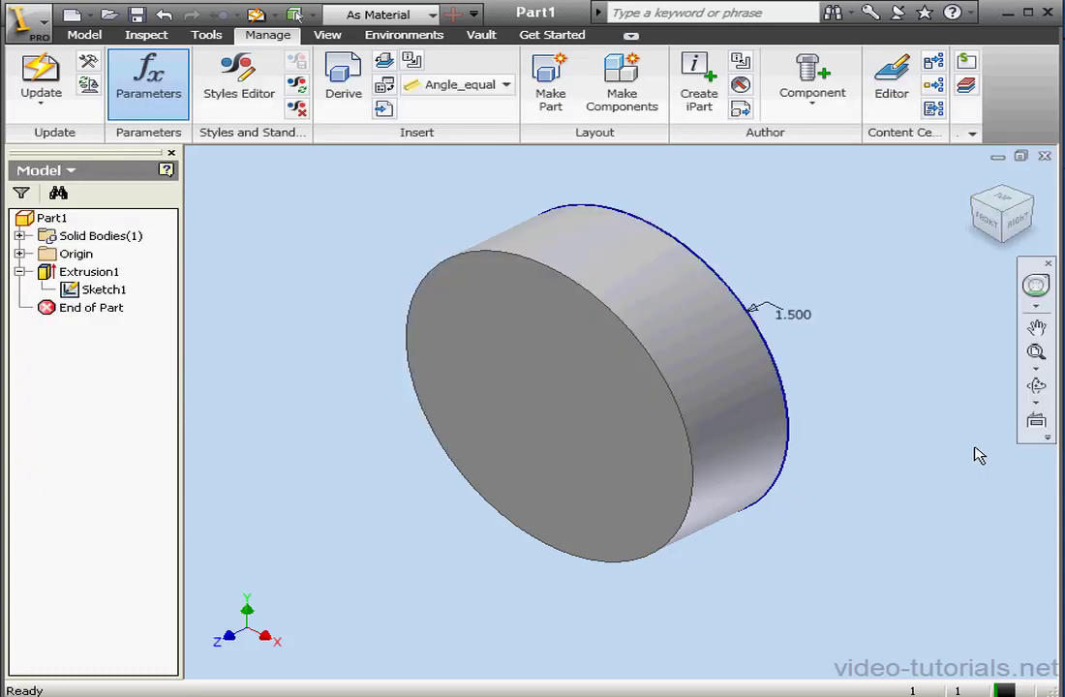
left_click(84, 35)
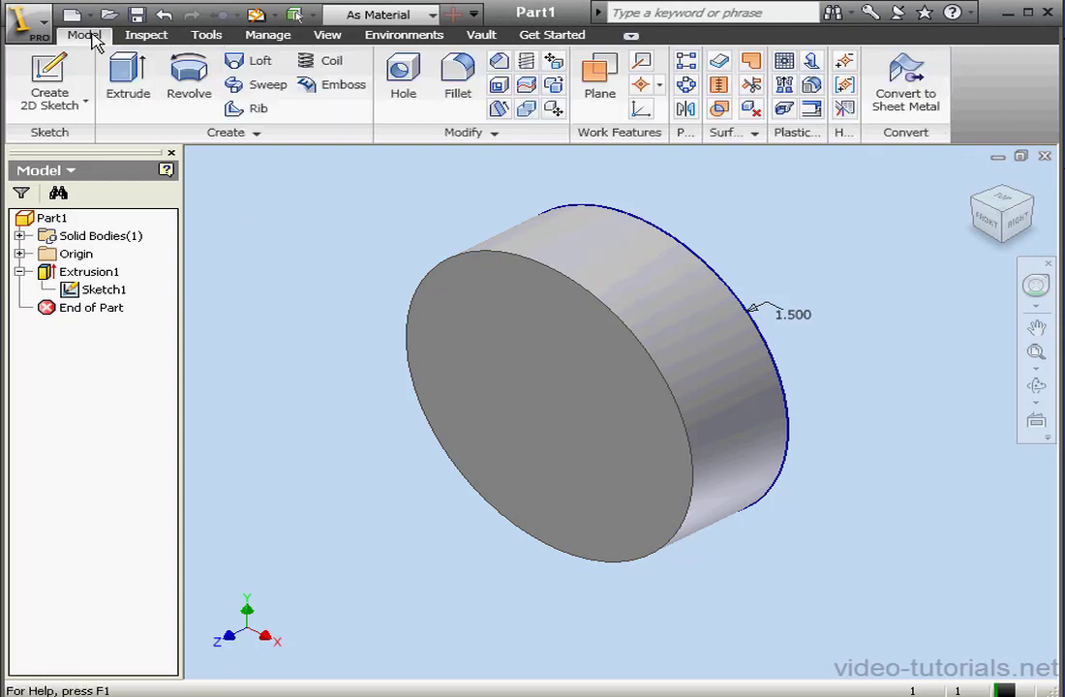
left_click(46, 75)
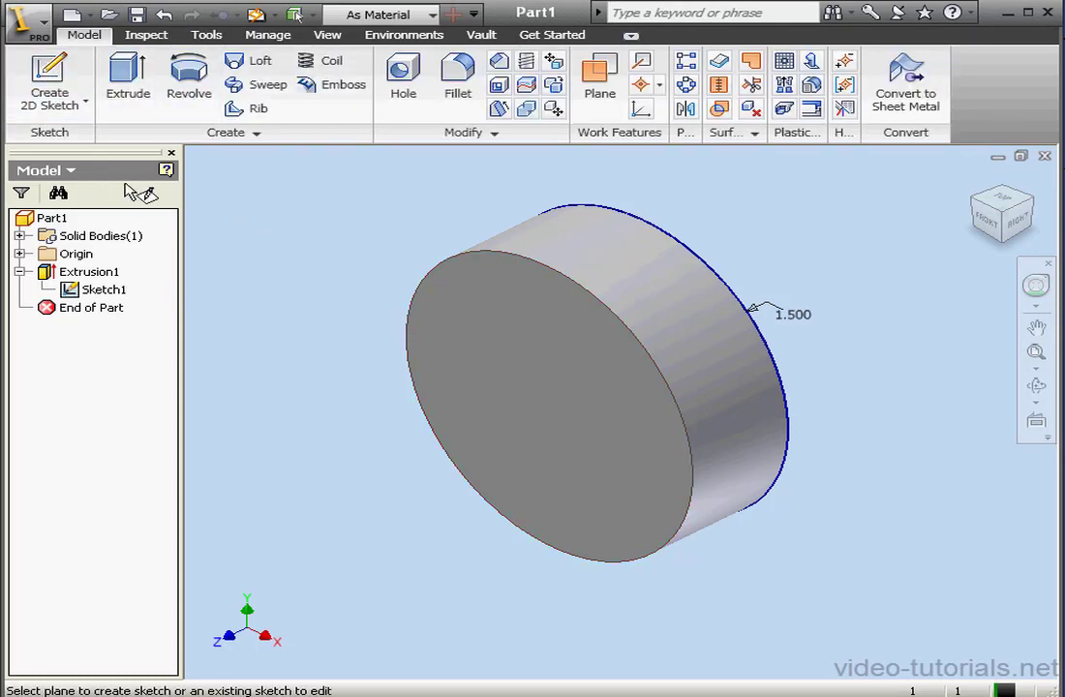
left_click(525, 384)
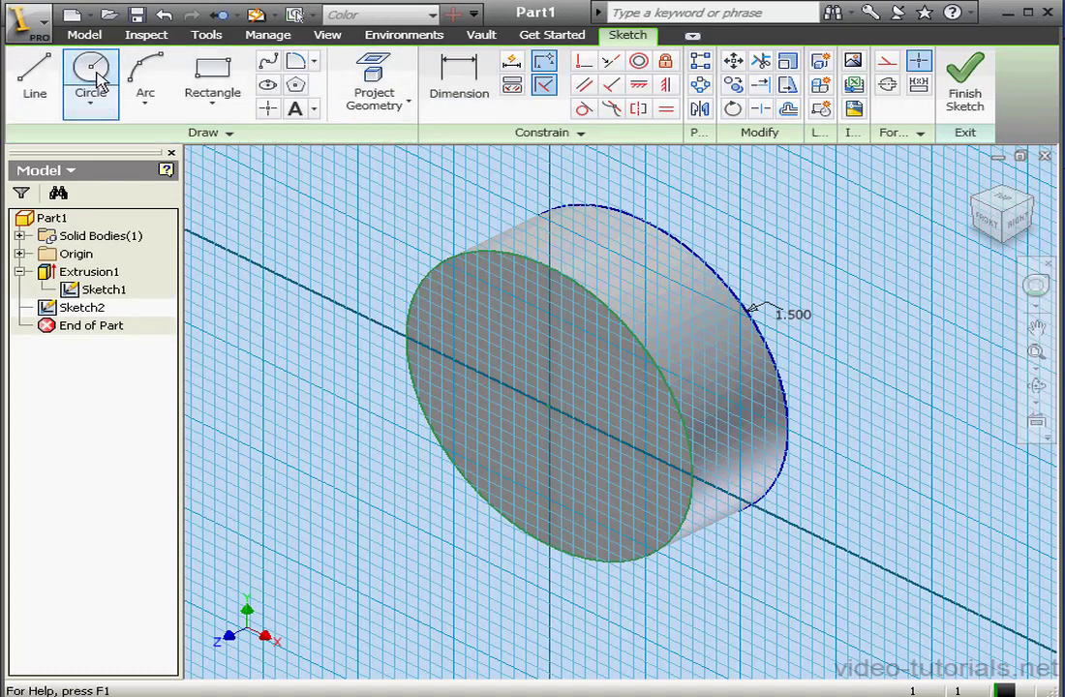
left_click(95, 77)
left_click(548, 406)
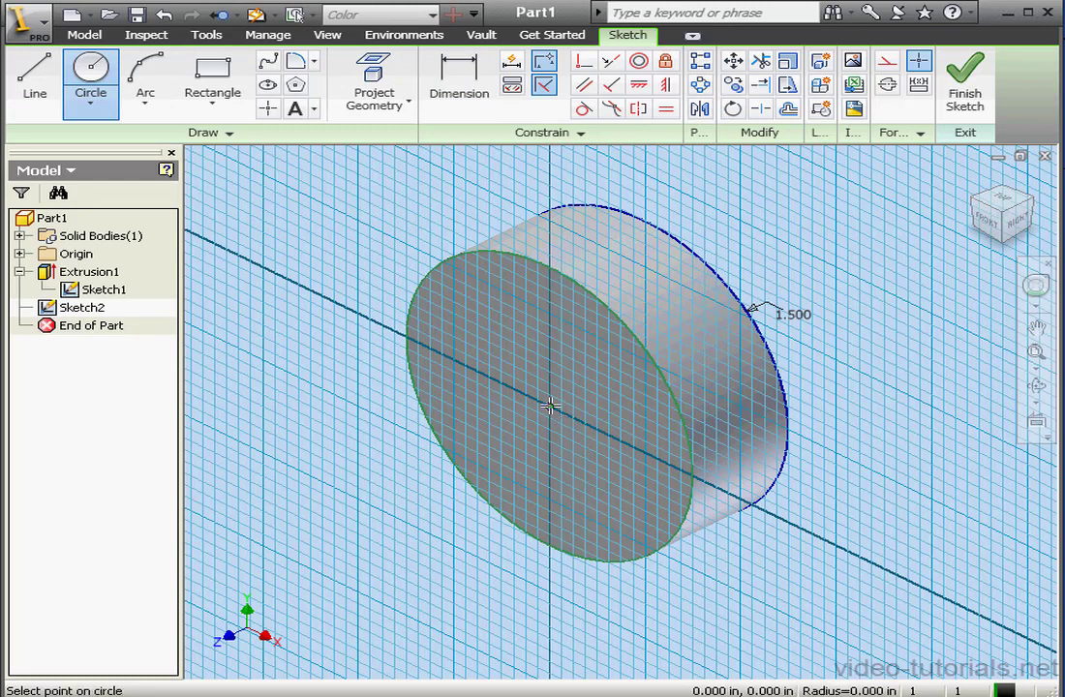
left_click(625, 442)
Dimension the inner circle as a radius and set it to 0.5 in
left_click(462, 77)
left_click(580, 358)
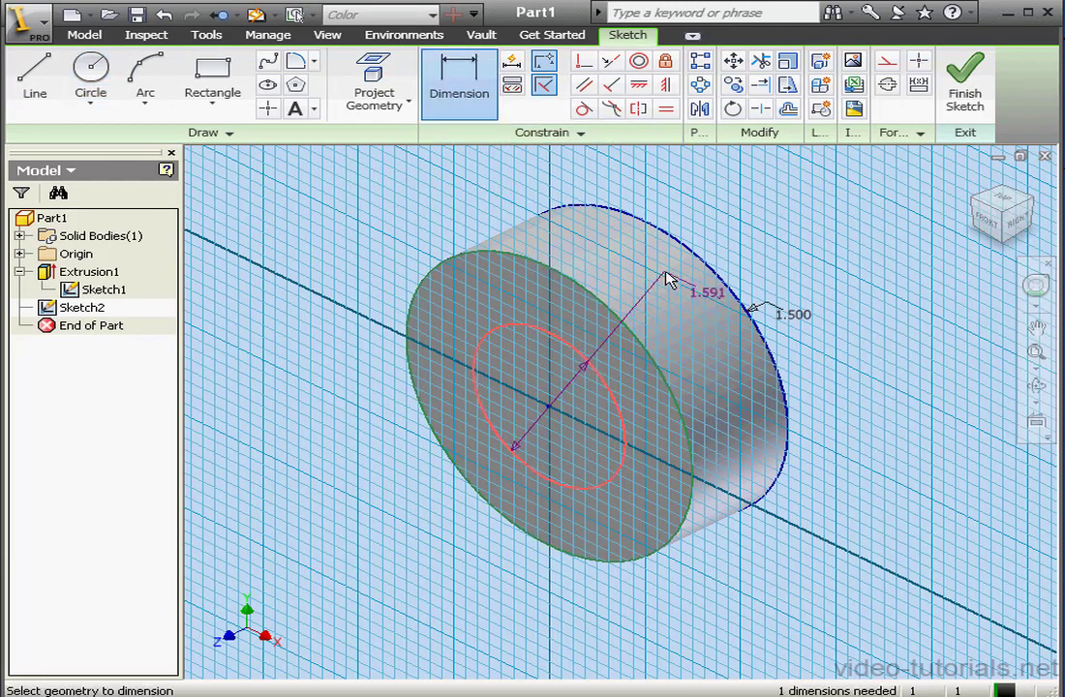
right_click(666, 281)
left_click(709, 304)
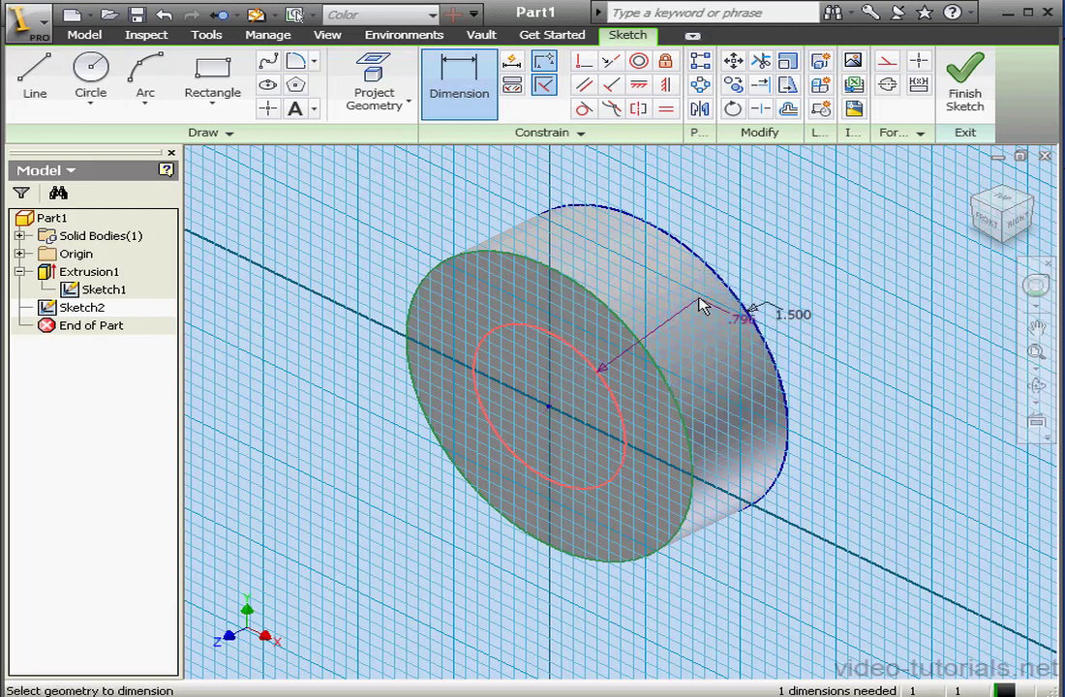
left_click(723, 233)
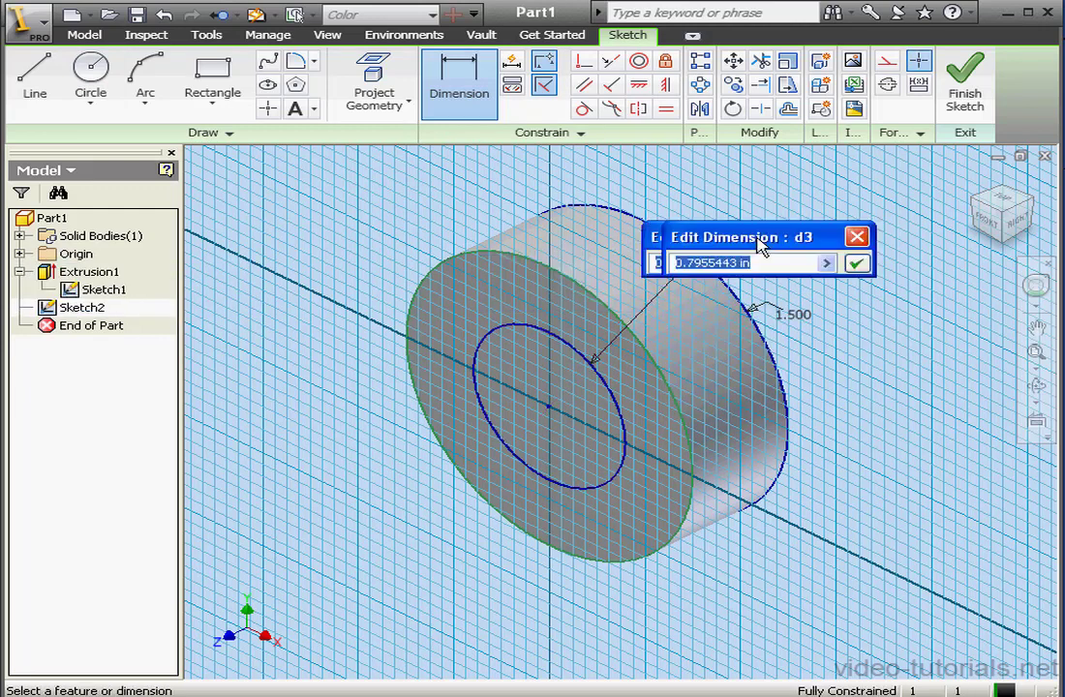
left_click_drag(765, 262, 714, 262)
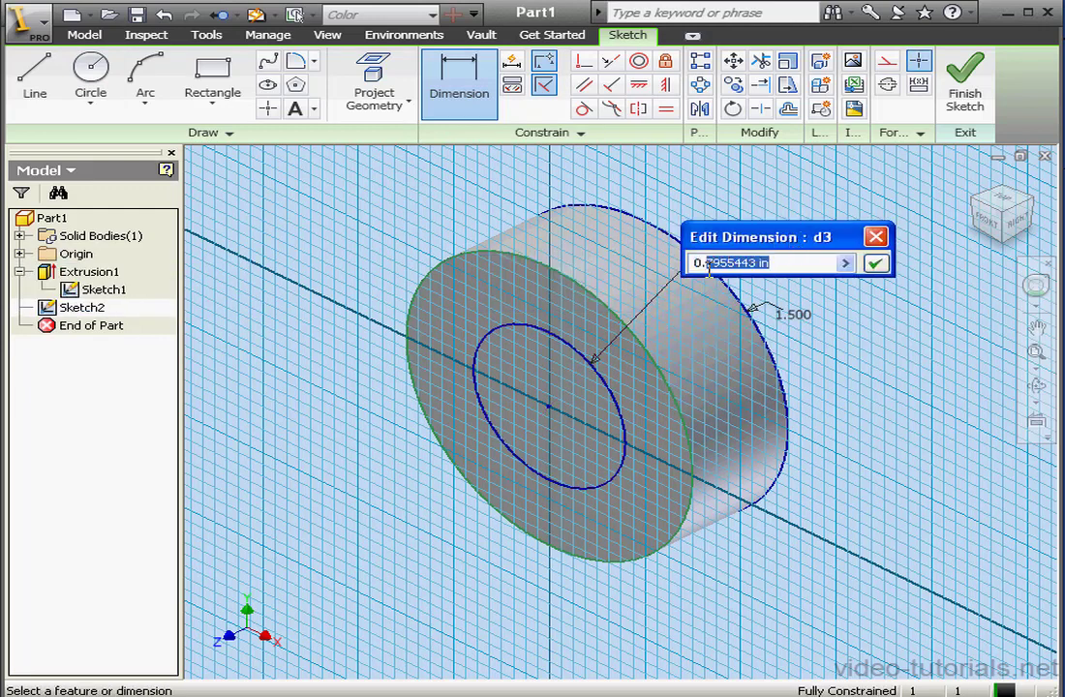
type("5")
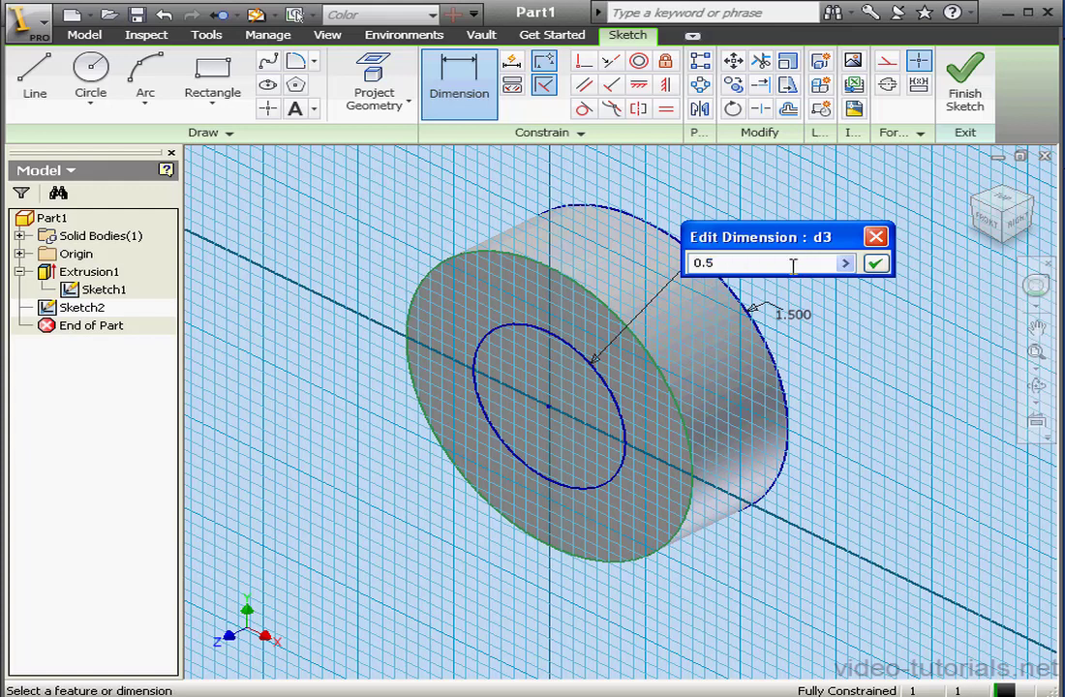
left_click(875, 263)
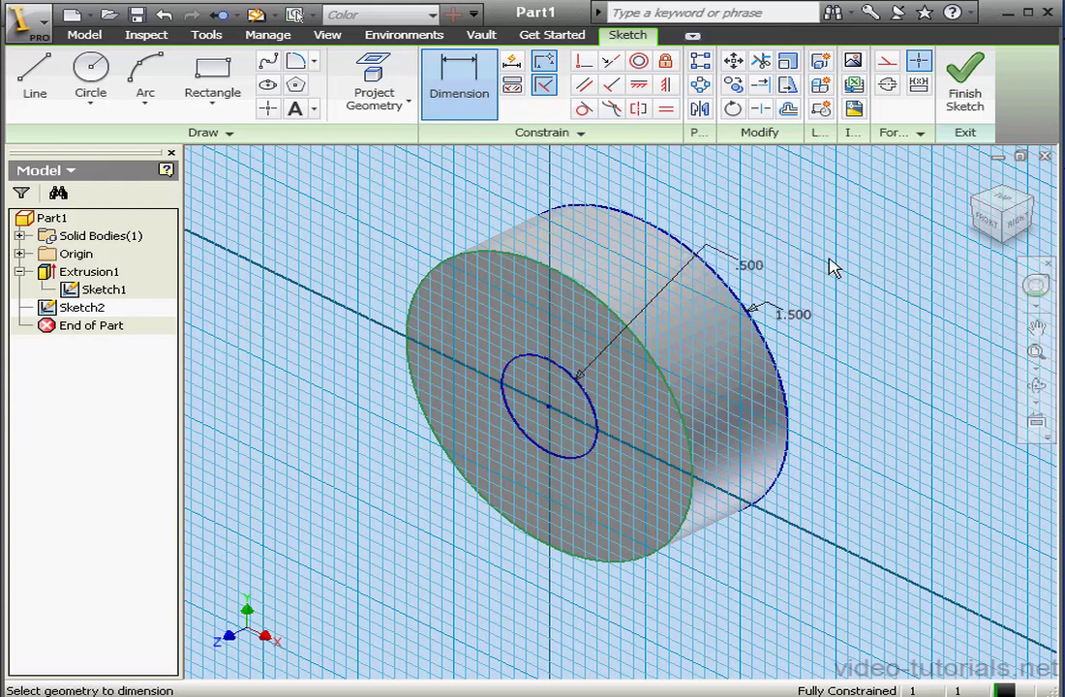
Cut the 0.5 in radius circle through All of the cylinder as Extrusion2
left_click(964, 97)
left_click(135, 76)
left_click(245, 179)
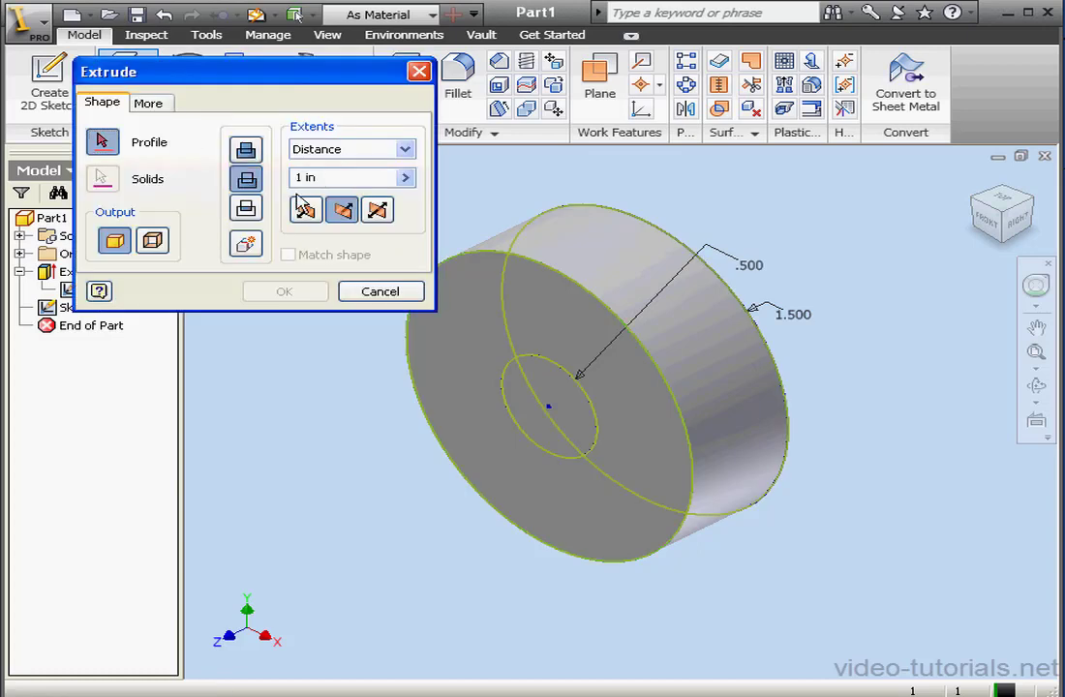
left_click(545, 387)
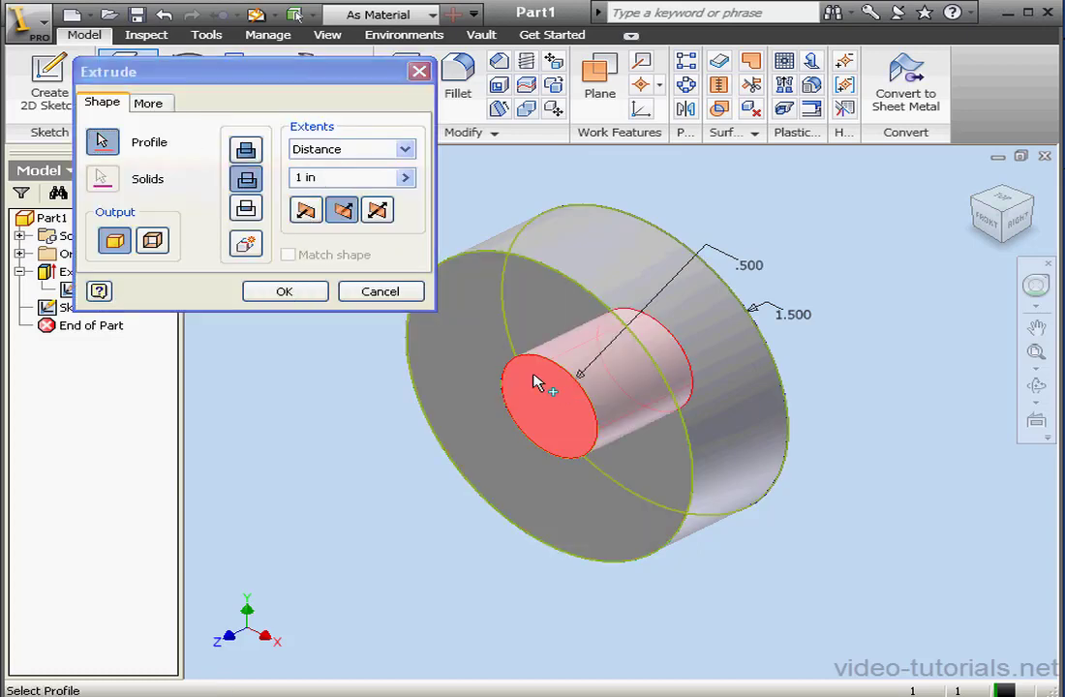
left_click(405, 149)
left_click(349, 221)
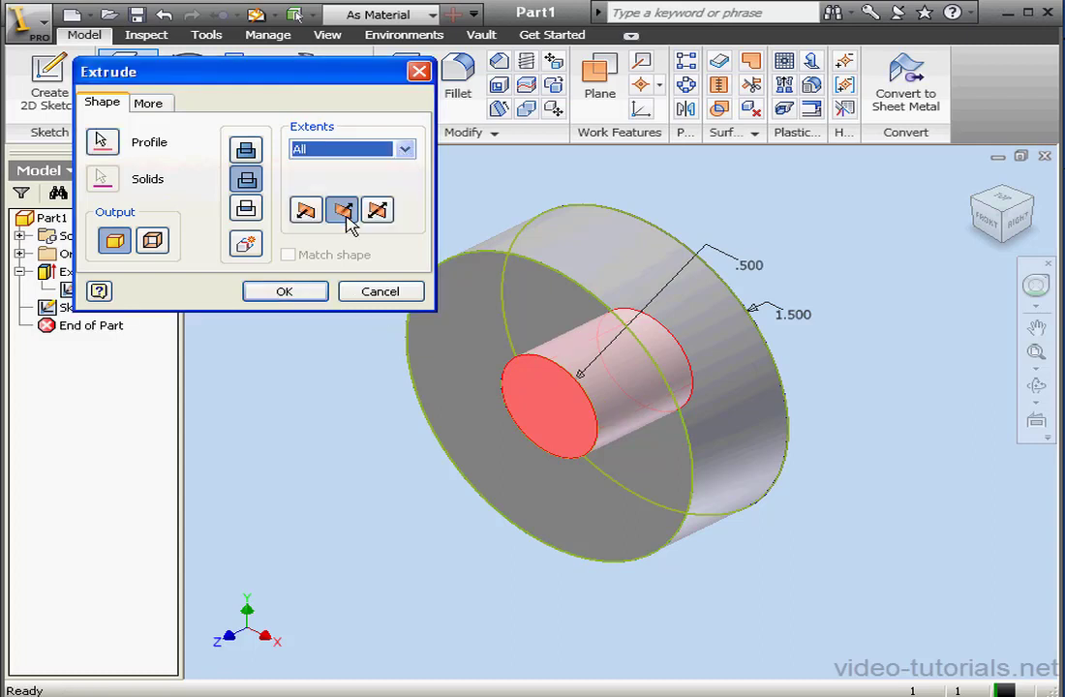
left_click(298, 293)
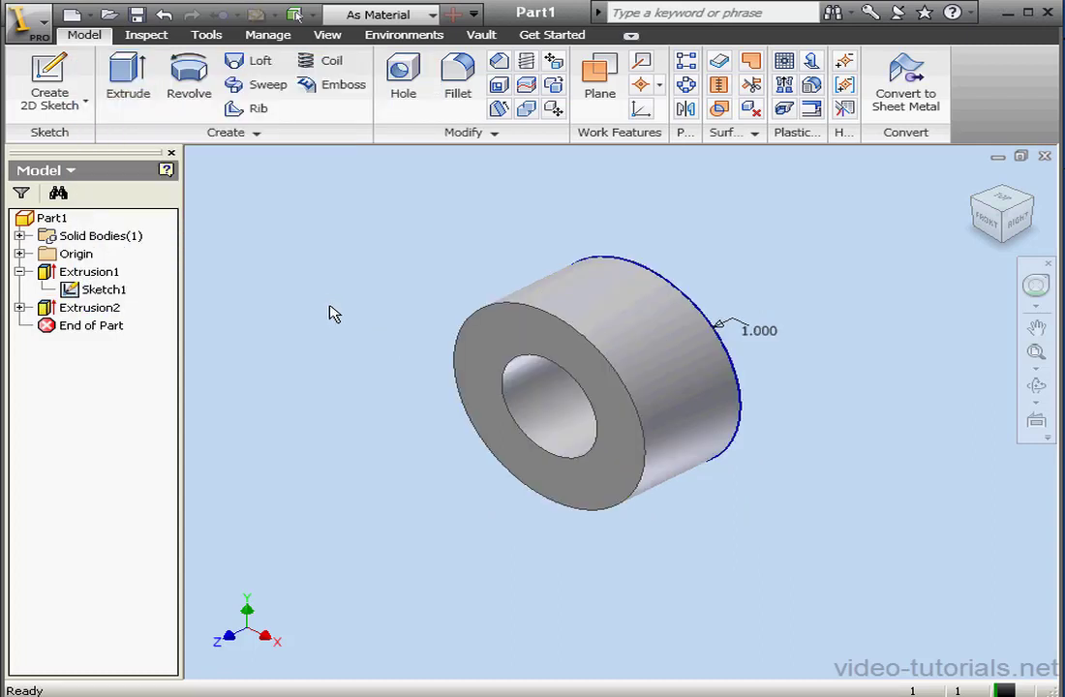
left_click(271, 36)
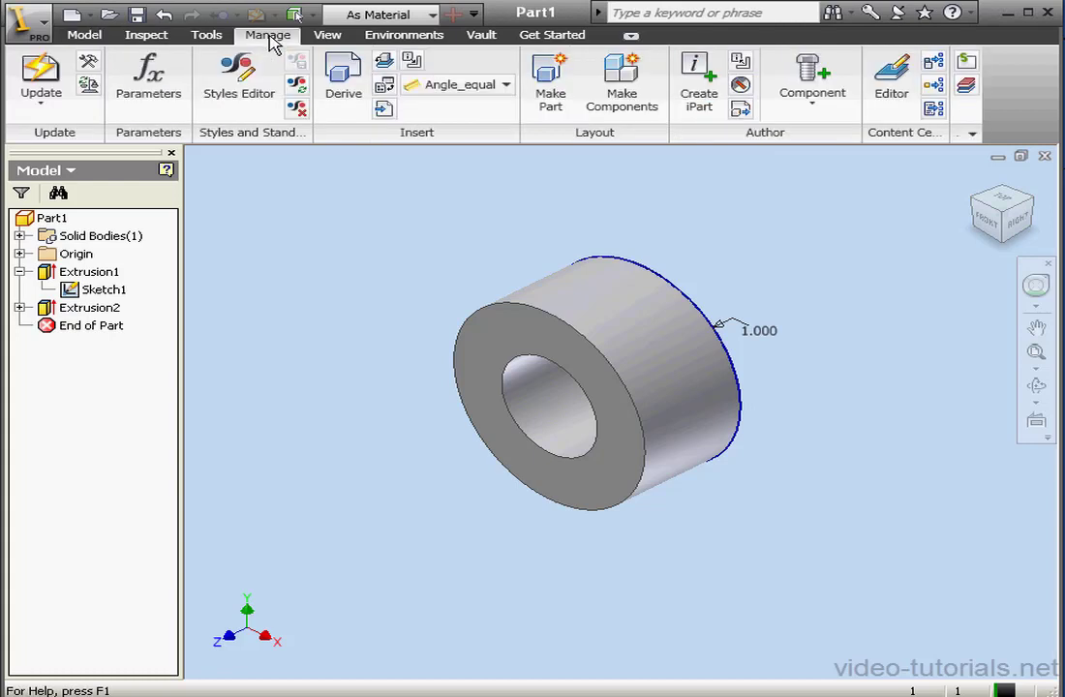
left_click(155, 76)
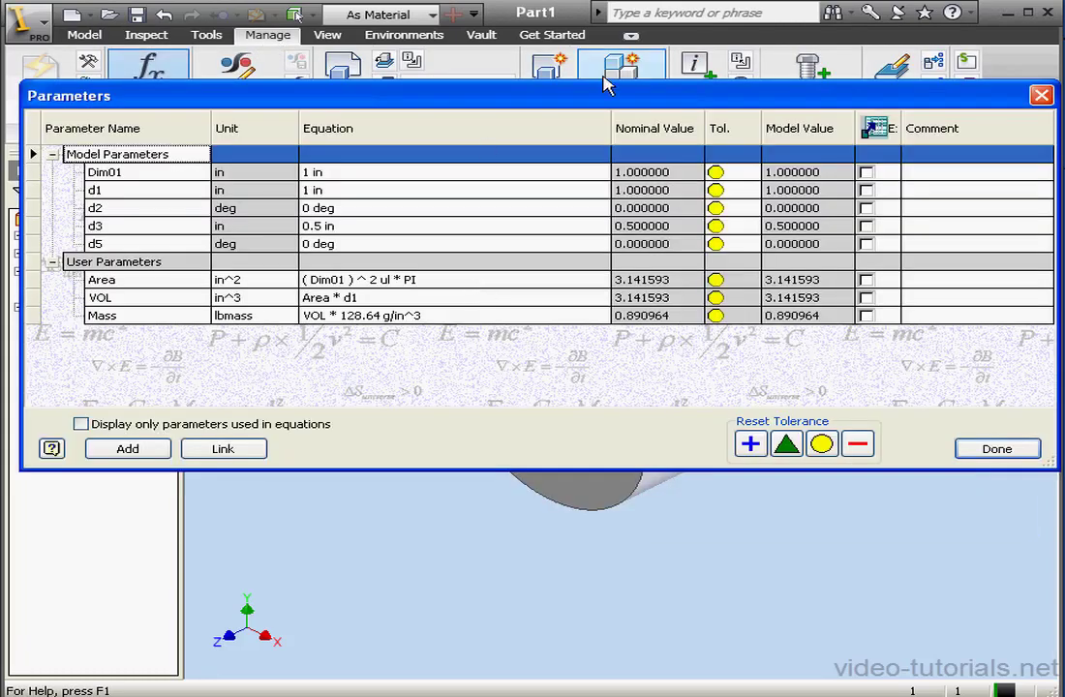
left_click_drag(604, 93, 594, 91)
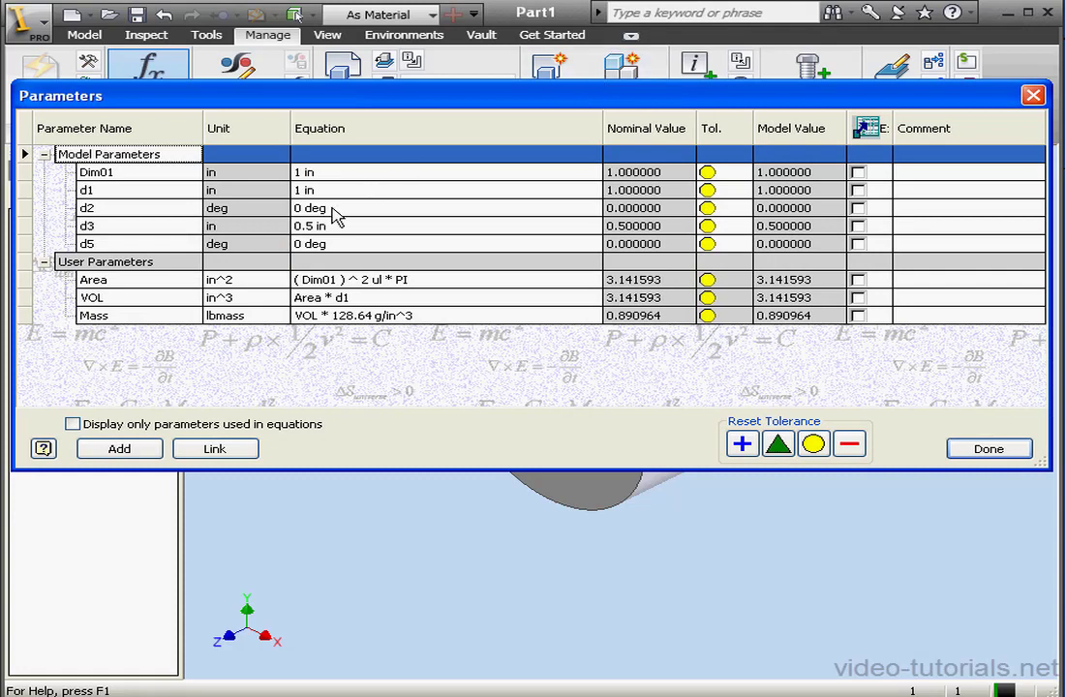
left_click(313, 228)
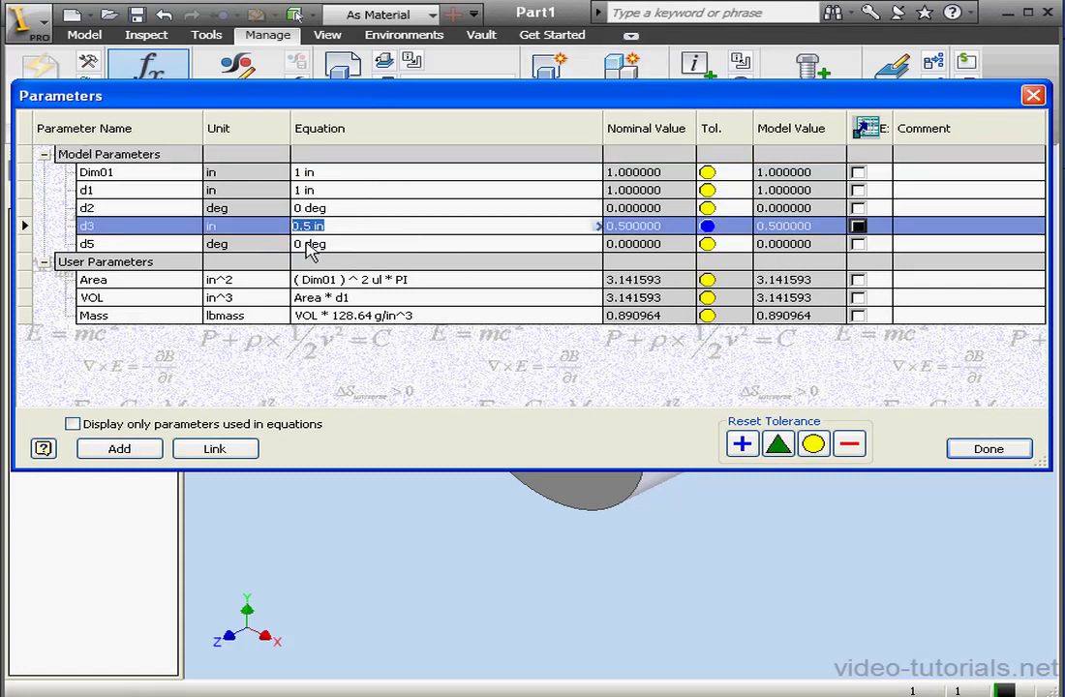
left_click(307, 246)
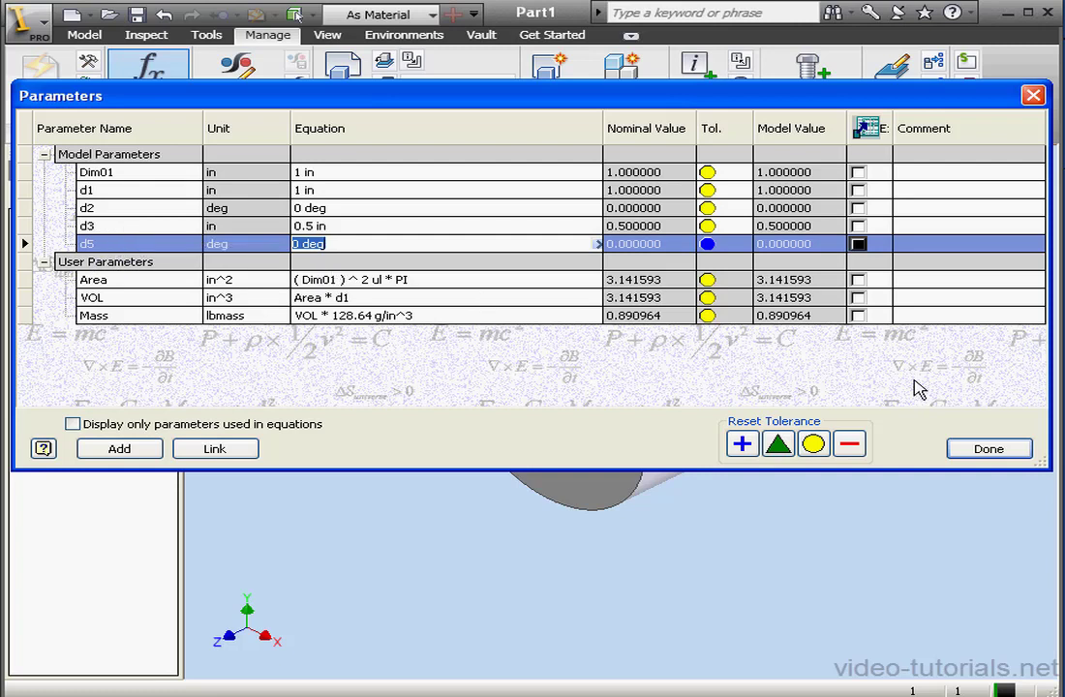
left_click(986, 447)
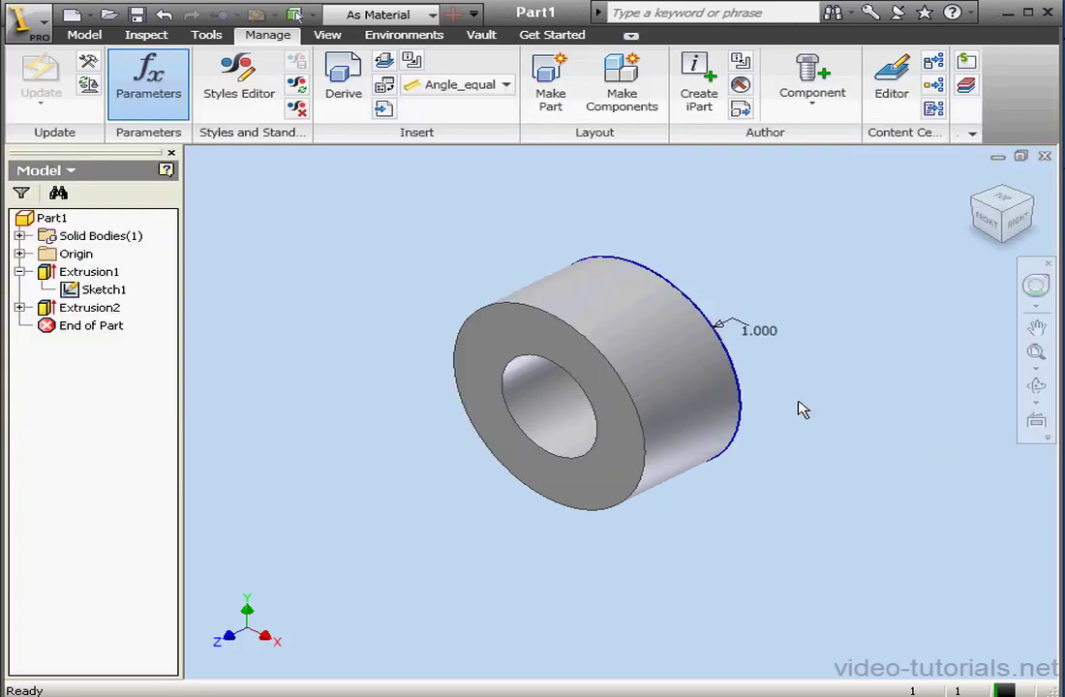
Change Extrusion2's extent from All to a 1 in Distance
double_click(84, 309)
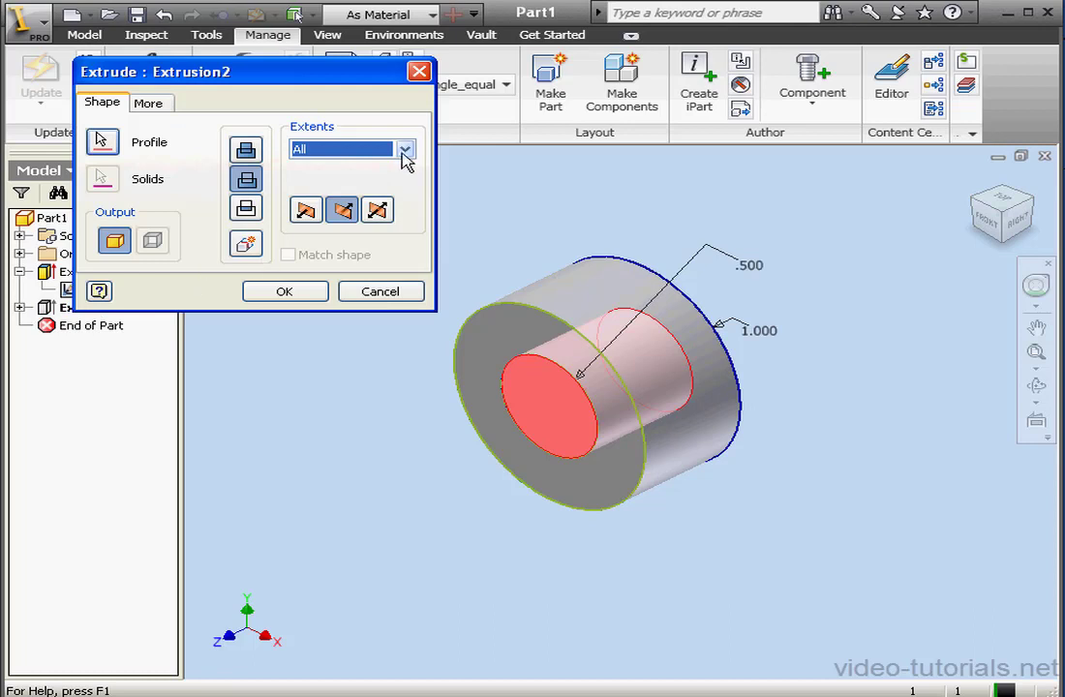
left_click(405, 150)
left_click(374, 167)
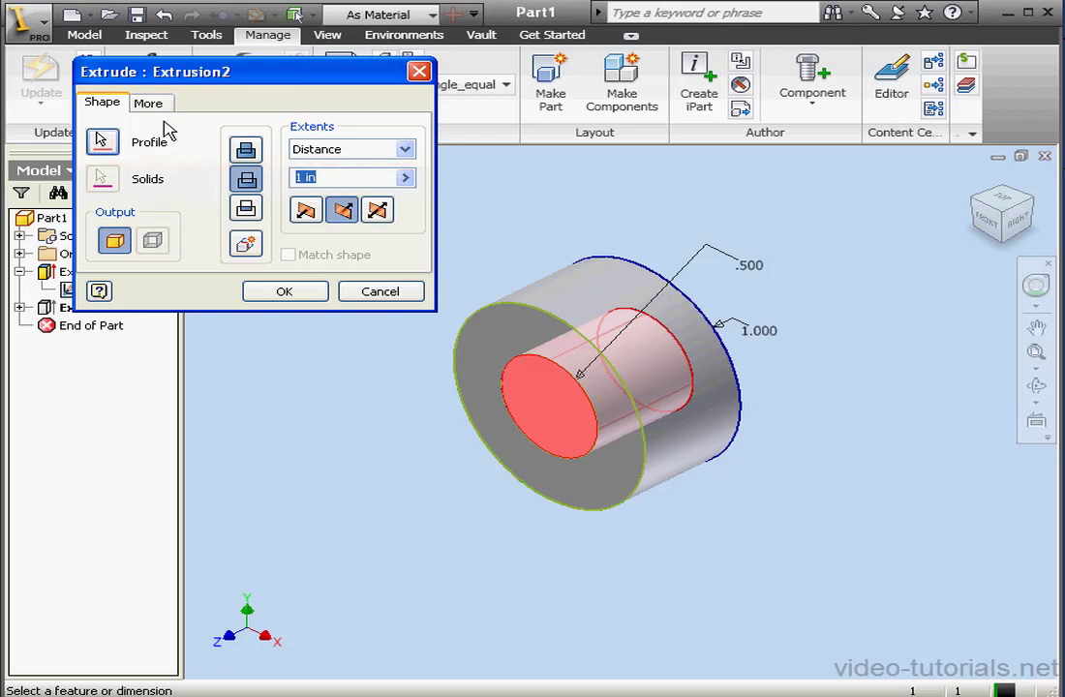
left_click(138, 99)
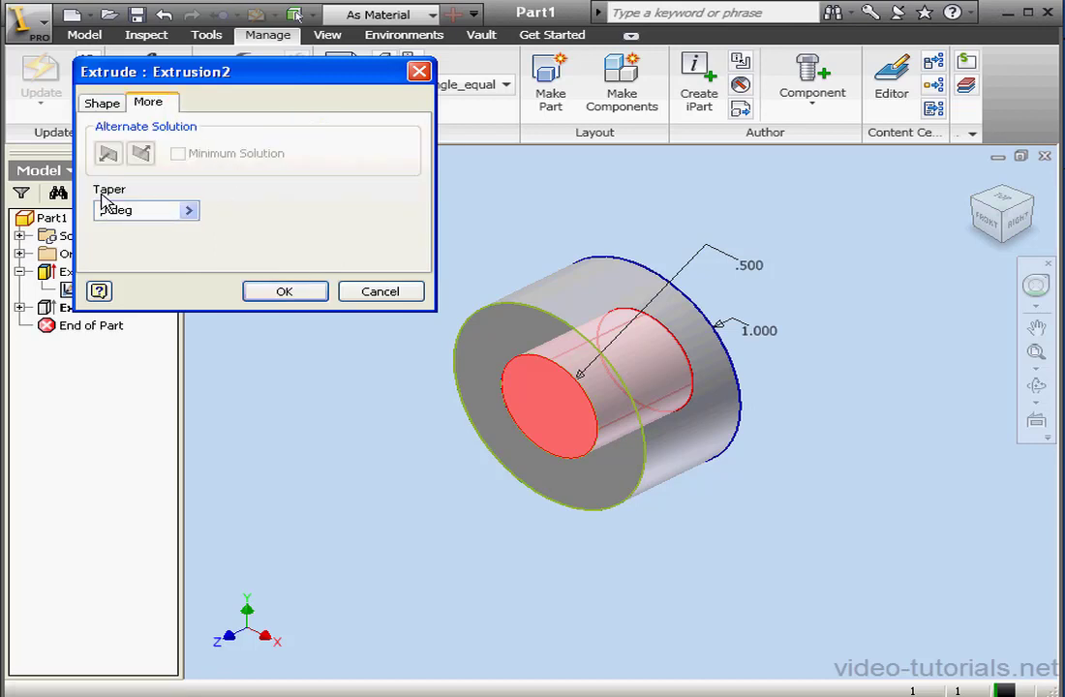
left_click(311, 297)
left_click(148, 76)
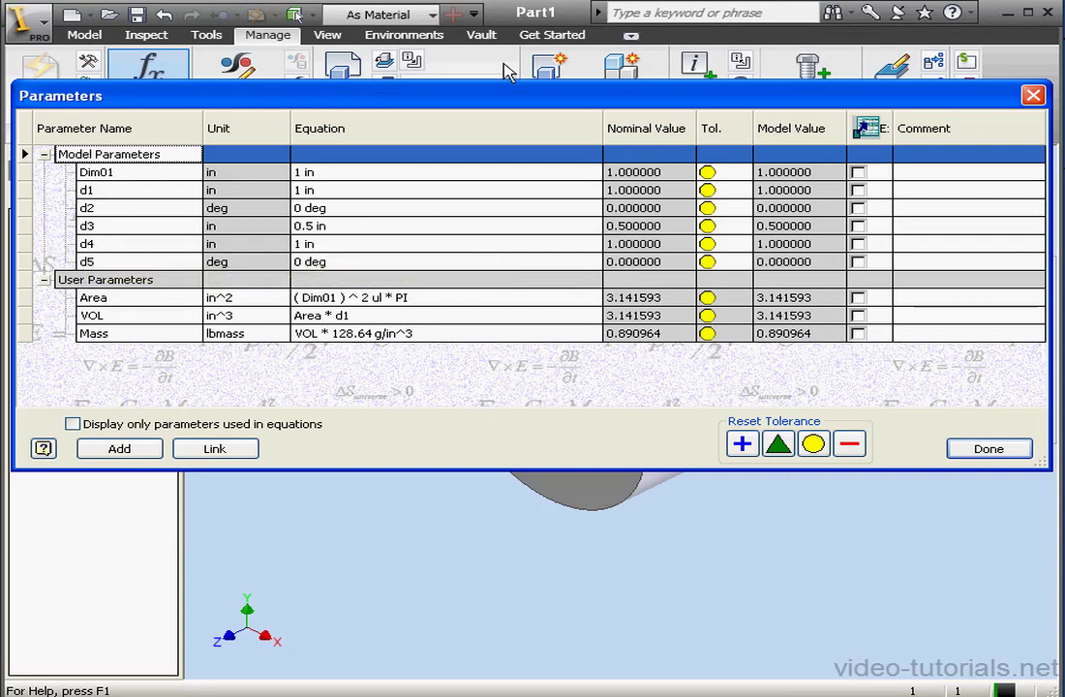
Change Area's equation to ((Dim01)^2 ul*PI) - ((d3)^2 ul*PI) to subtract the hole
left_click_drag(501, 112, 494, 484)
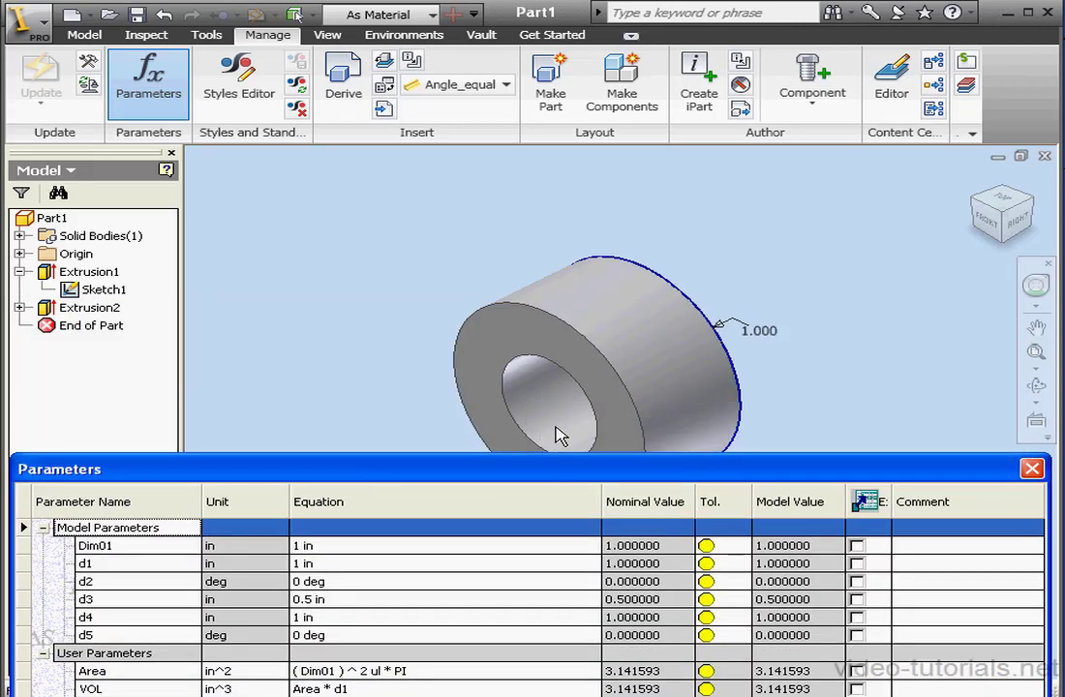
left_click_drag(558, 468, 560, 113)
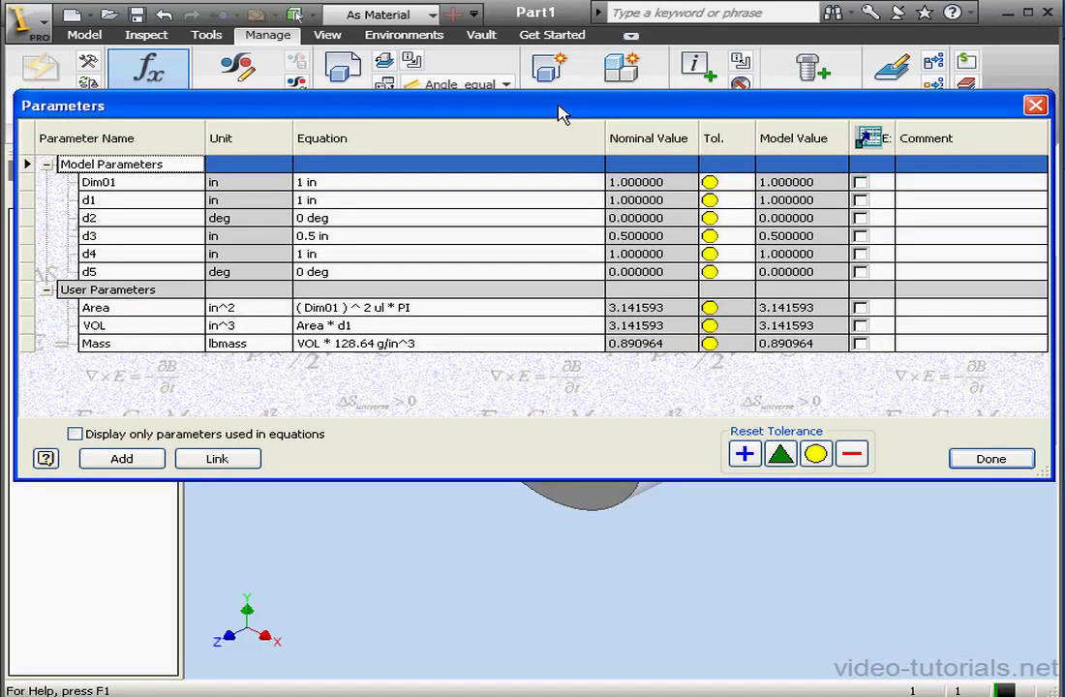
left_click(297, 307)
left_click(295, 307)
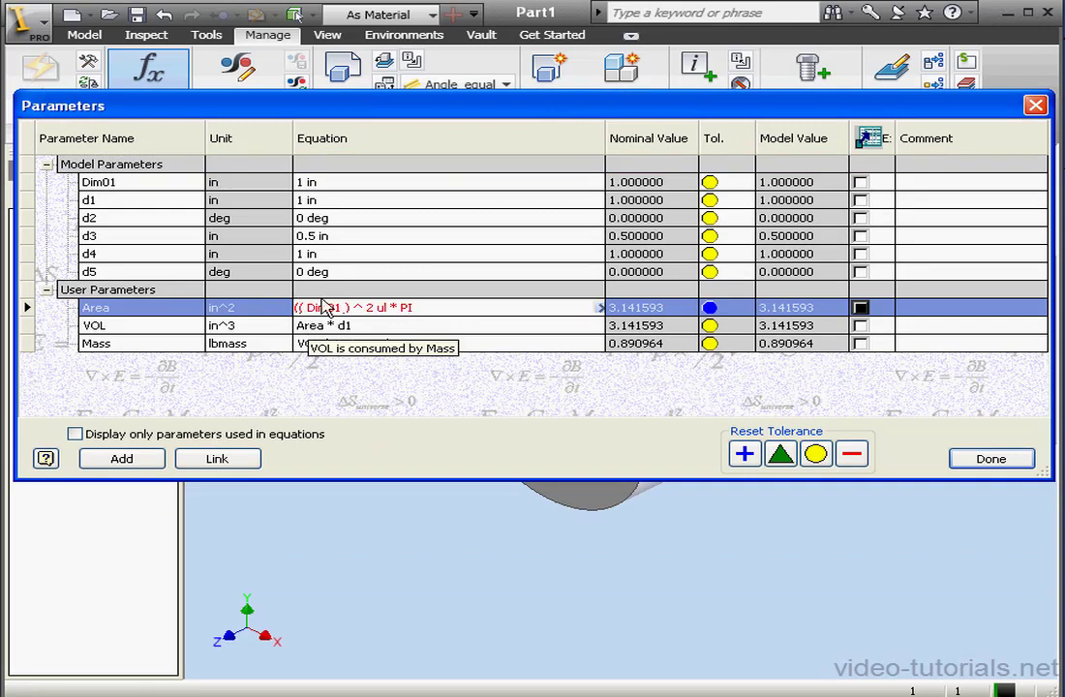
type(") - (")
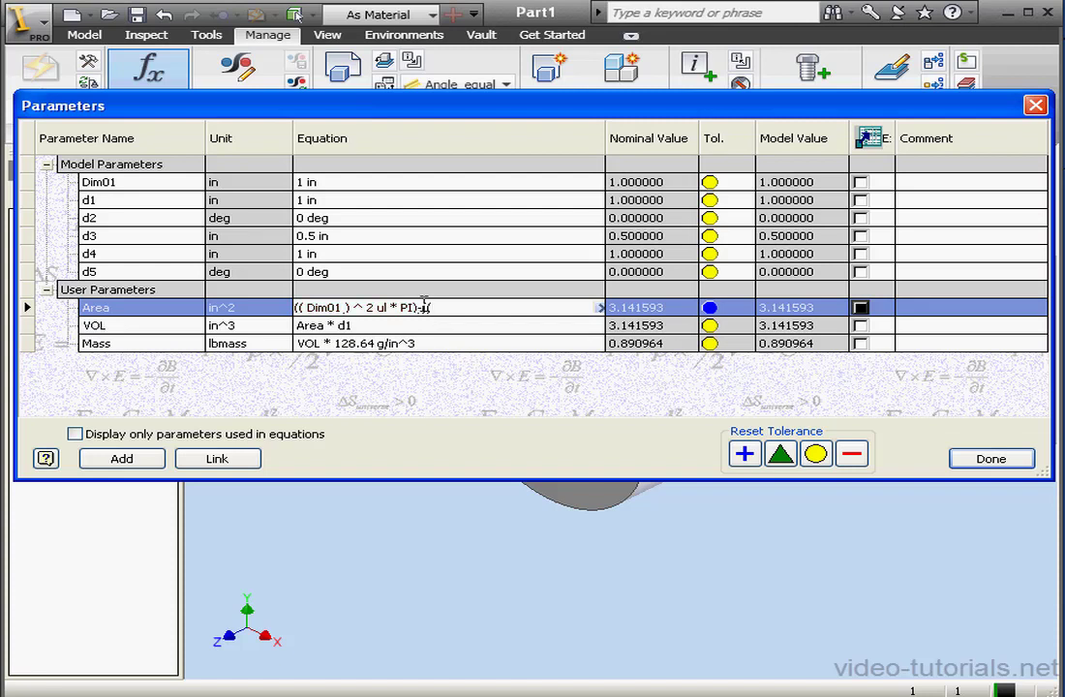
type("(d3)^2*")
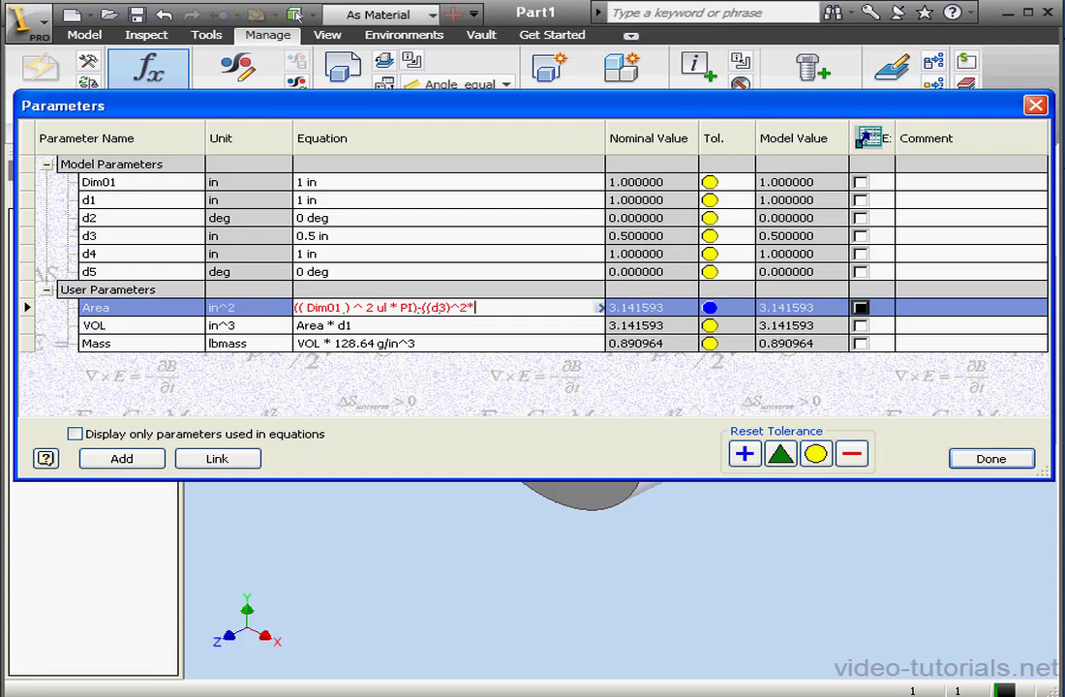
type(")")
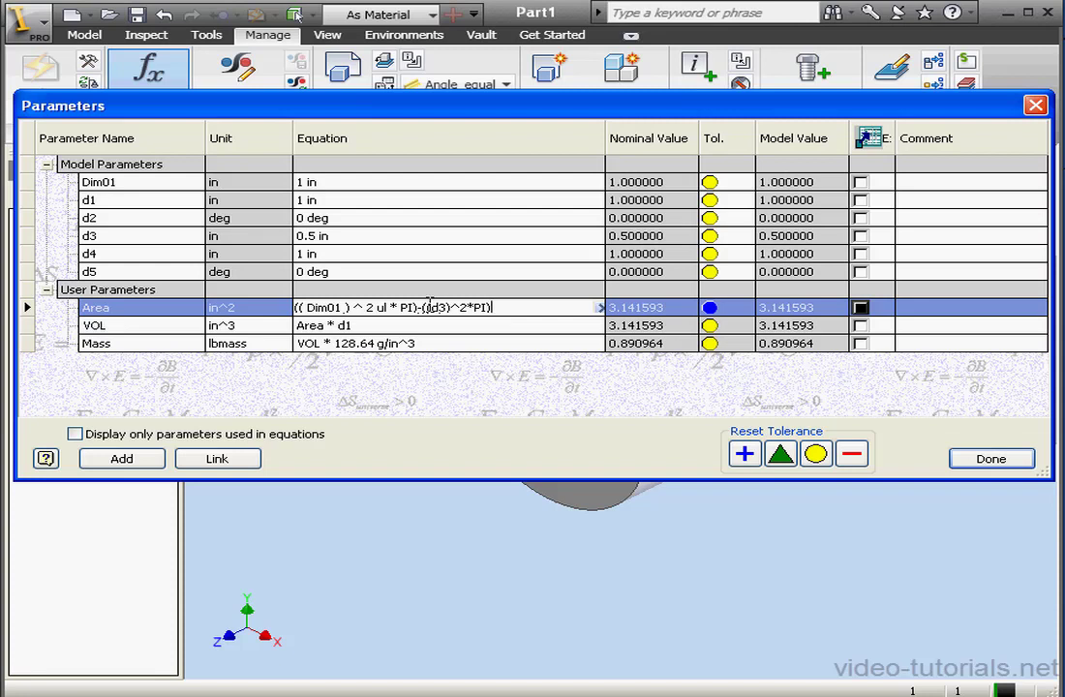
key("Return")
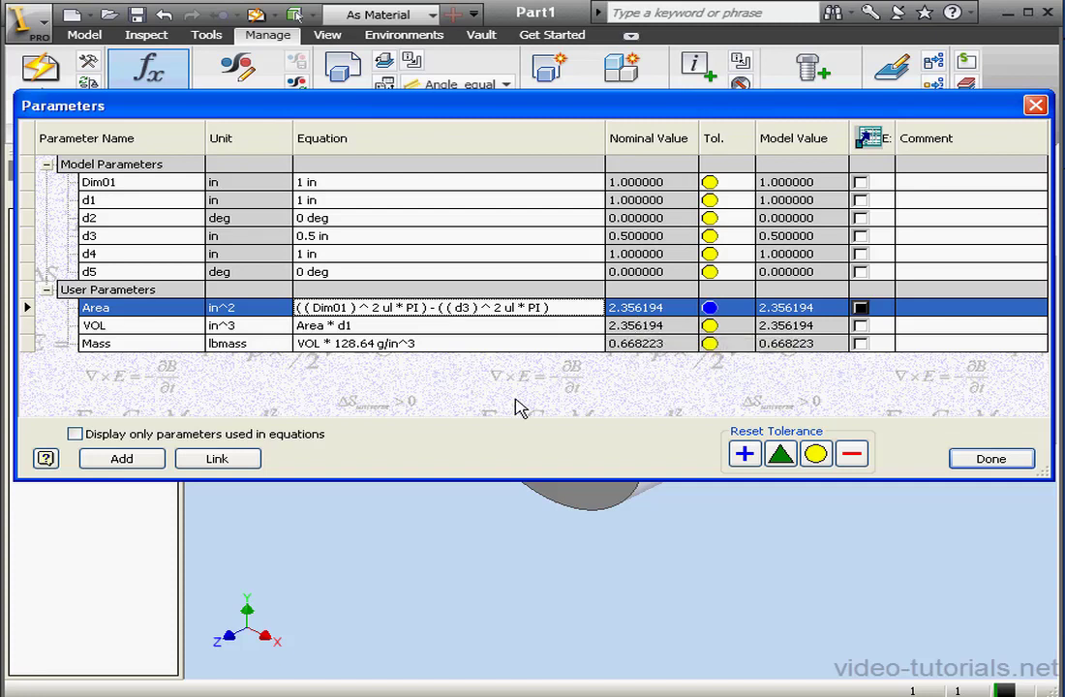
Rename parameter Dim01 to Radius1 and d3 to Radius2
left_click(124, 182)
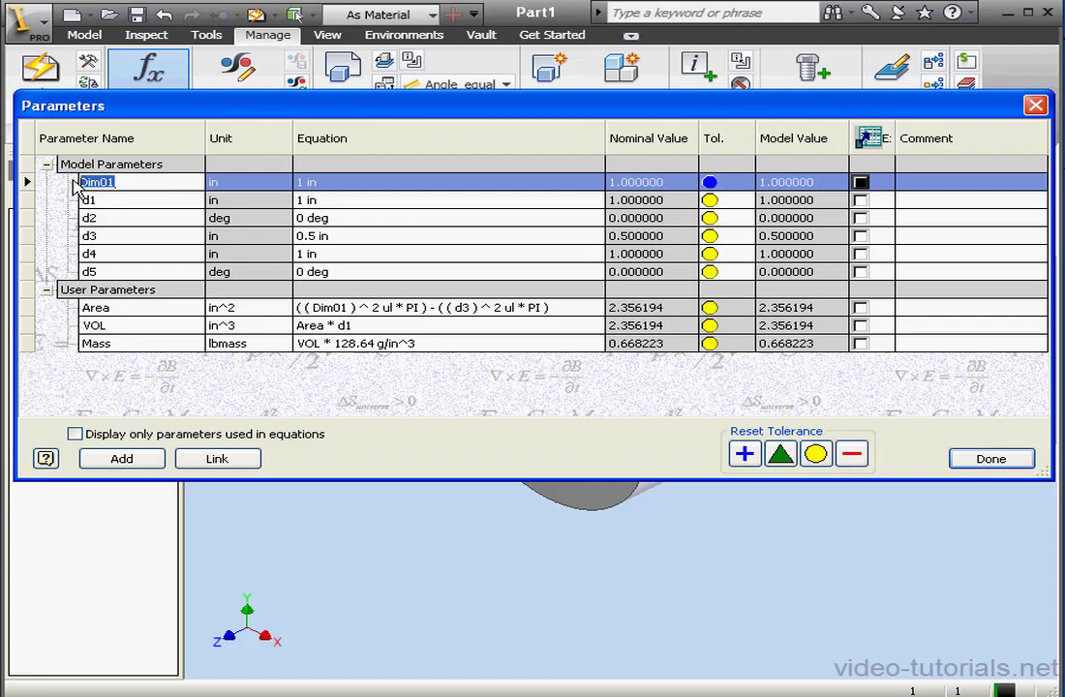
type("Radius1")
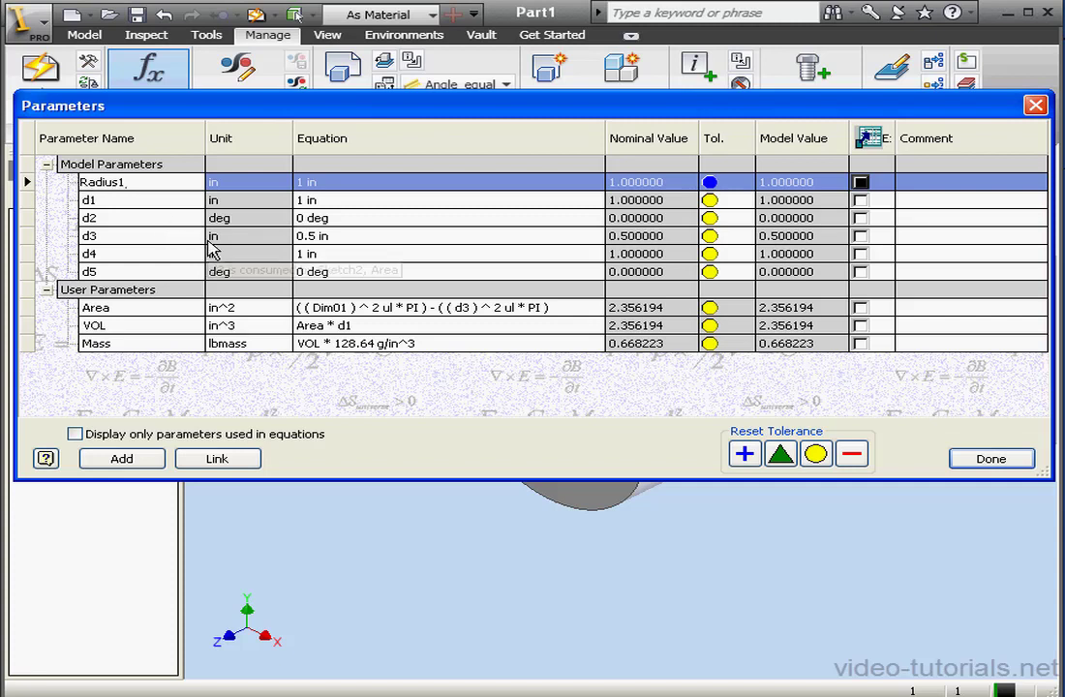
left_click(92, 235)
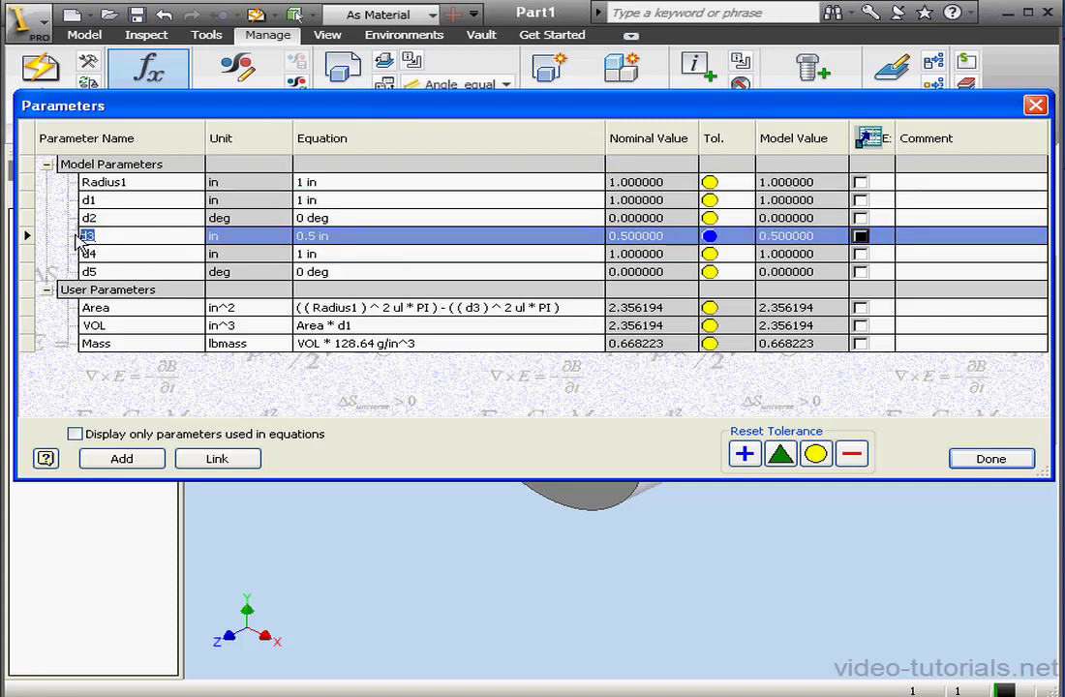
type("Radius2")
key("Return")
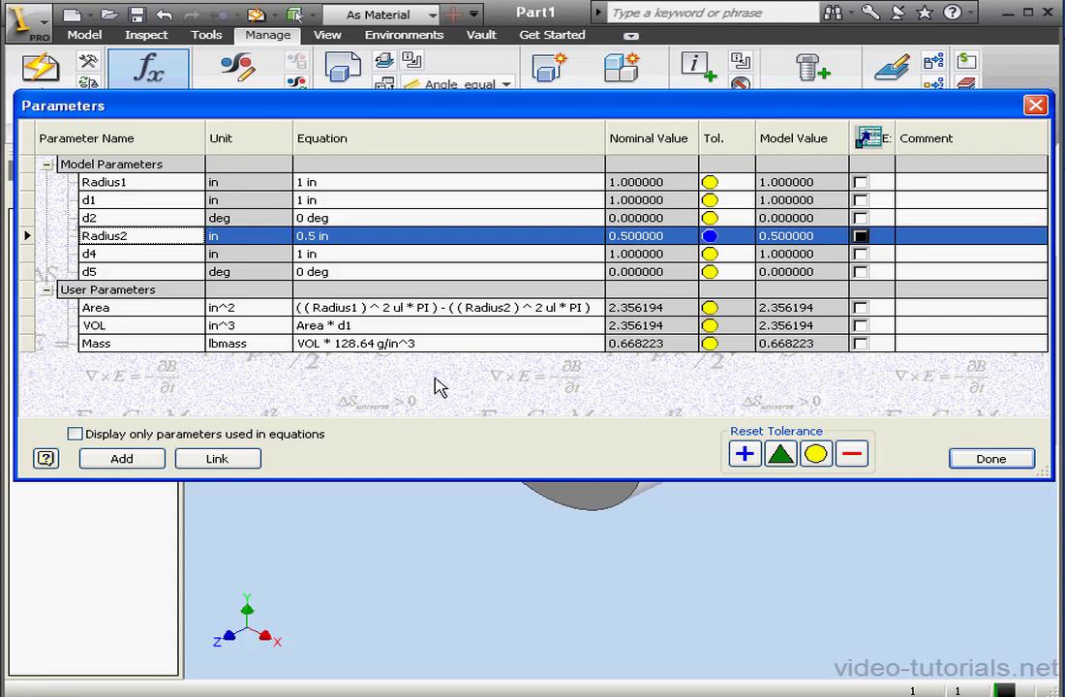
Check that Area's equation now uses Radius1 and Radius2, then close the Parameters list
left_click(345, 310)
left_click_drag(358, 307, 311, 307)
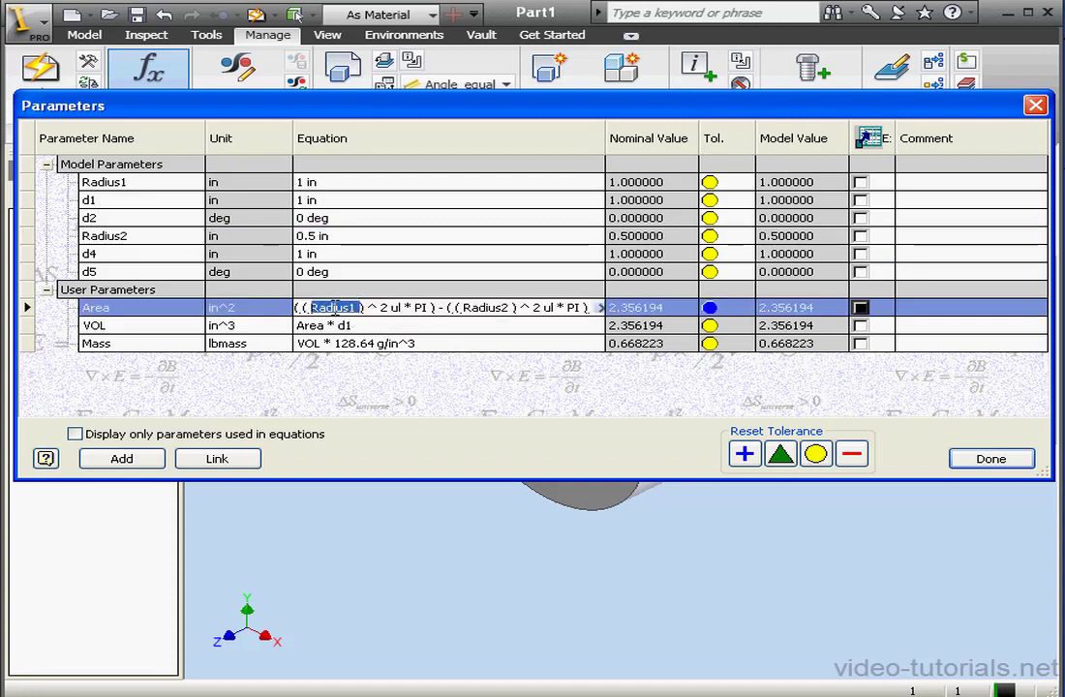
left_click_drag(511, 307, 466, 308)
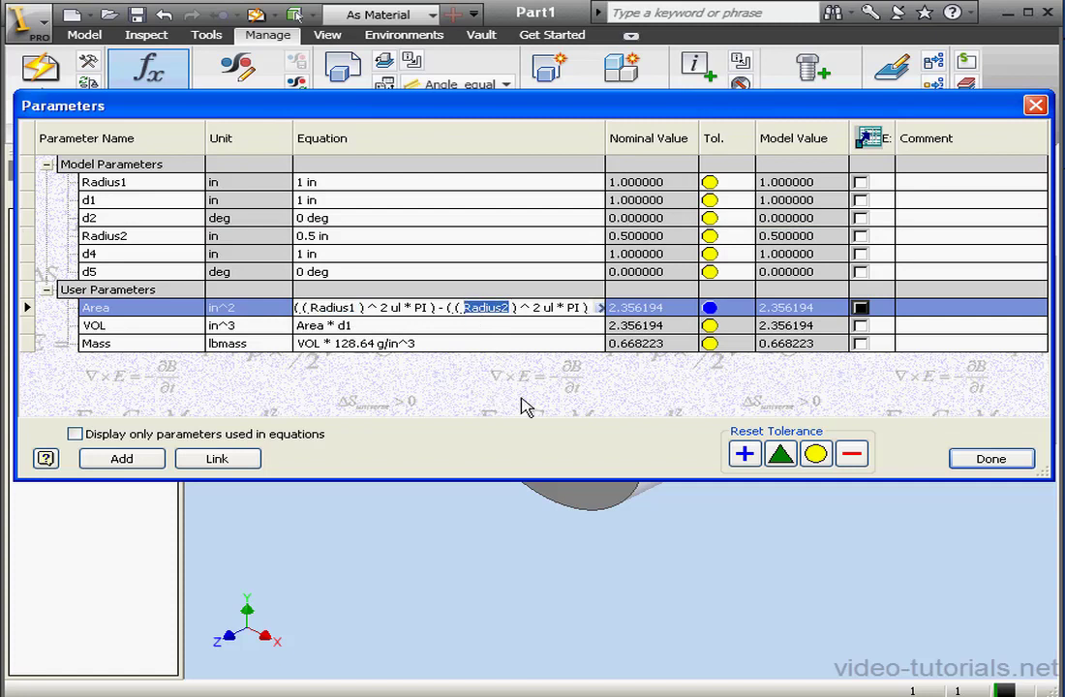
left_click(1007, 459)
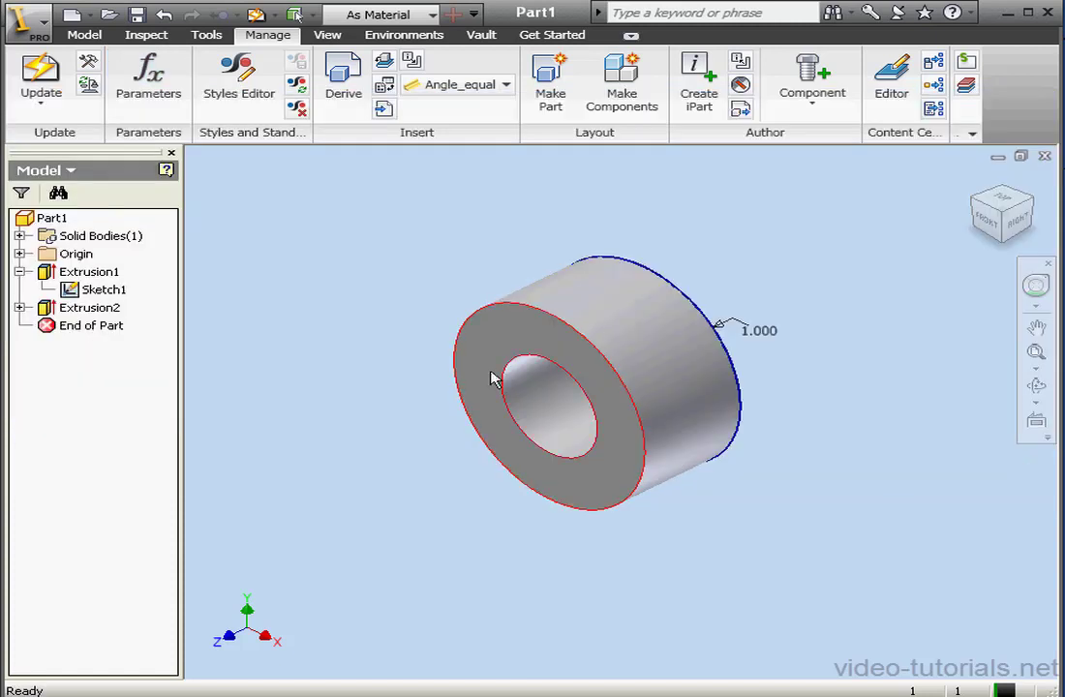
Delete Extrusion1 and Extrusion2 together with their consumed sketches
left_click(109, 309)
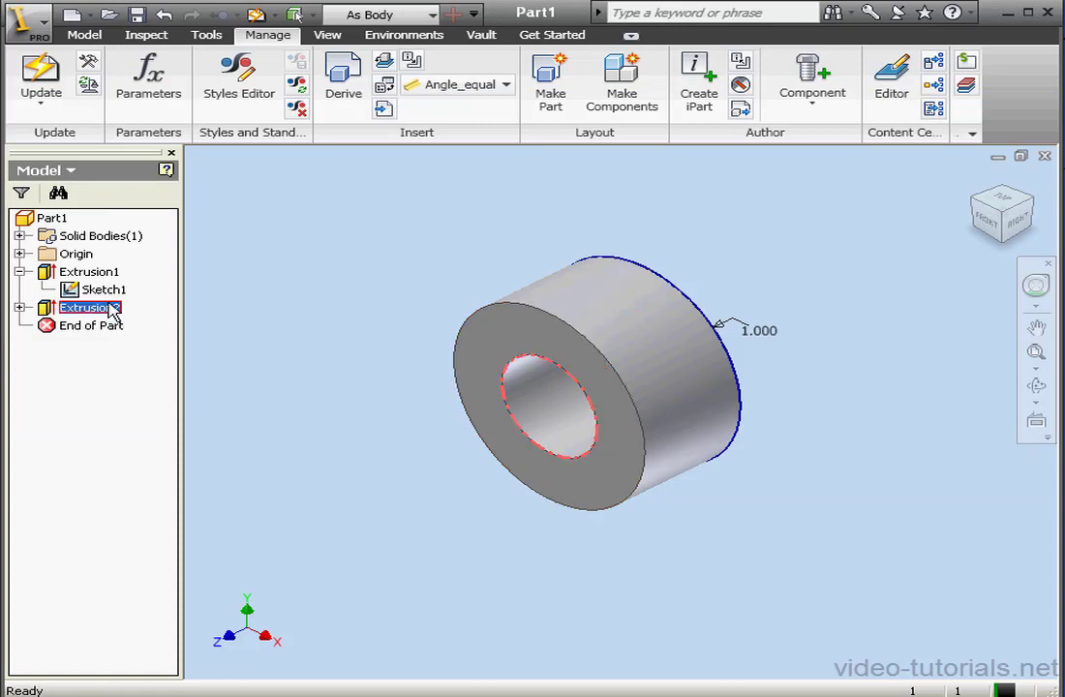
left_click(95, 275, "ctrl")
right_click(94, 277)
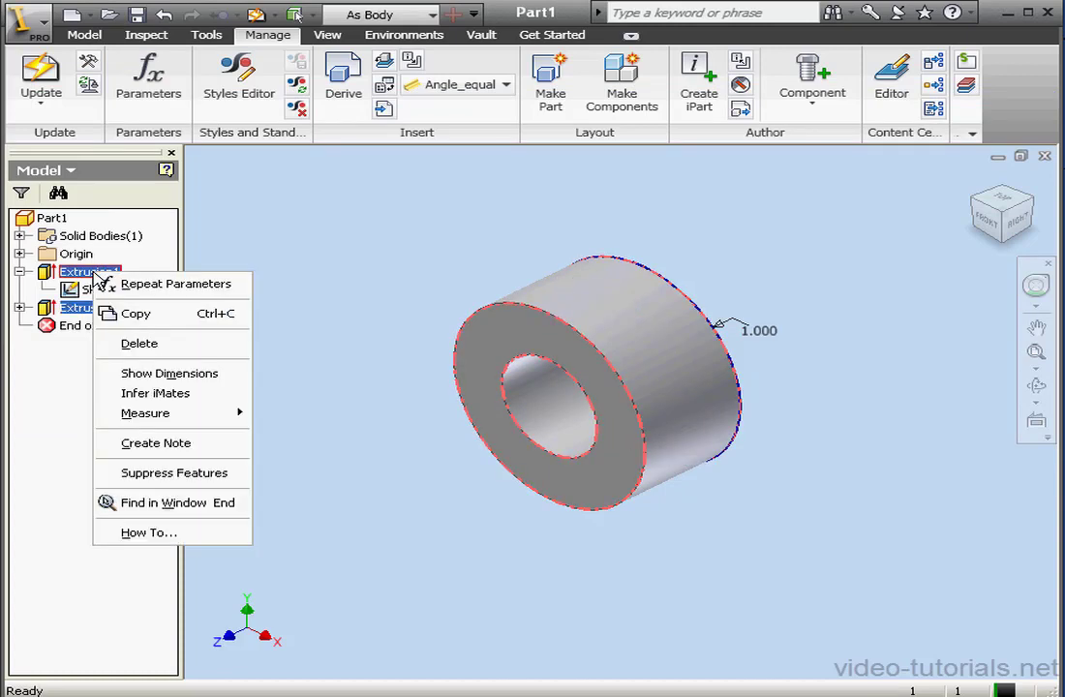
left_click(170, 344)
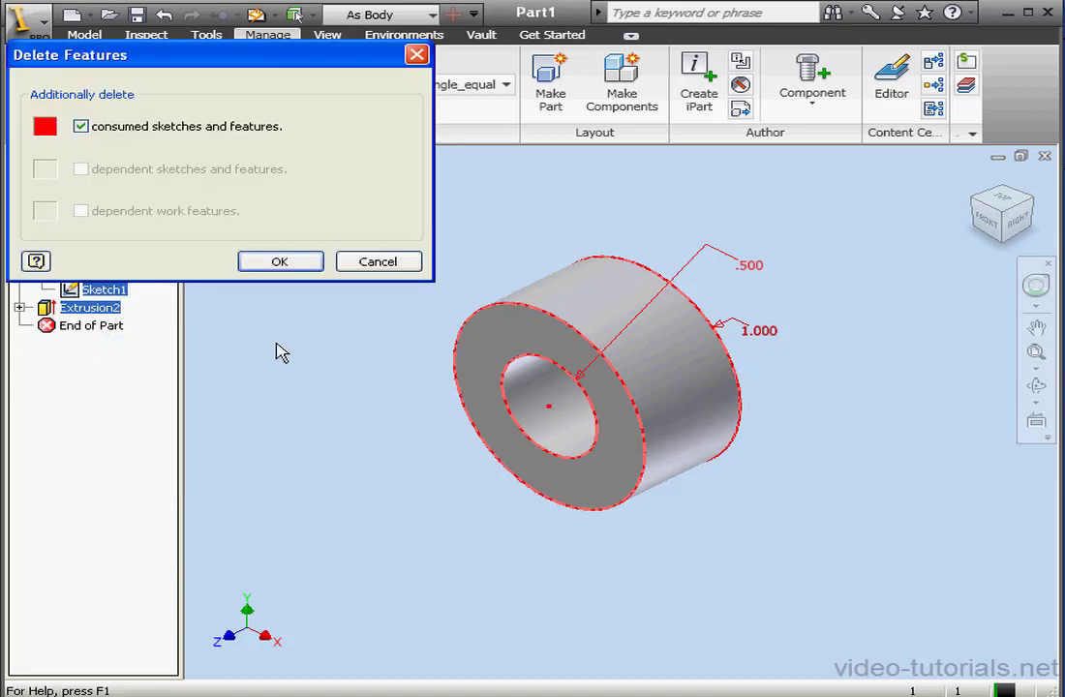
left_click(281, 263)
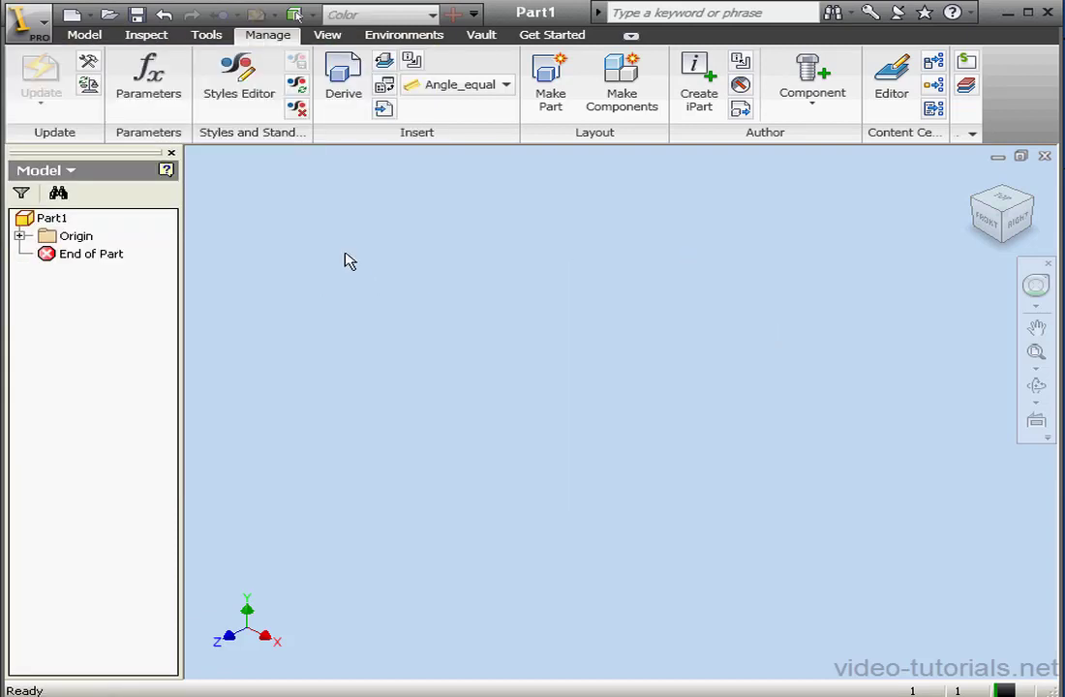
Draw a rectangle in a new sketch on the XY Plane, starting on the axis line
left_click(87, 36)
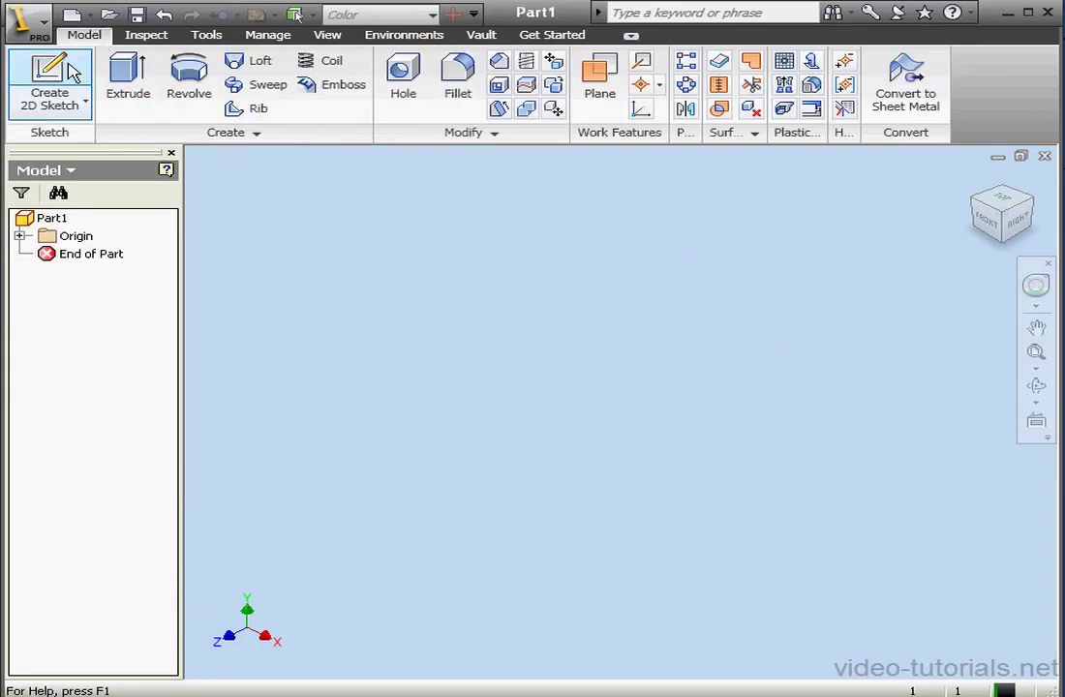
left_click(73, 73)
left_click(20, 235)
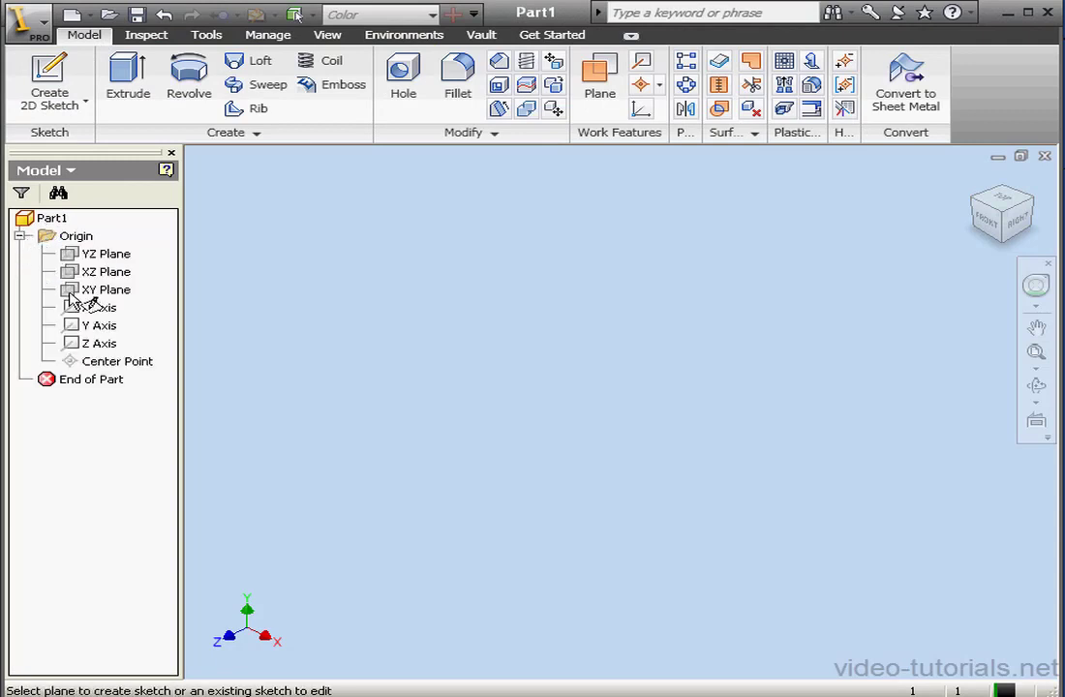
left_click(106, 288)
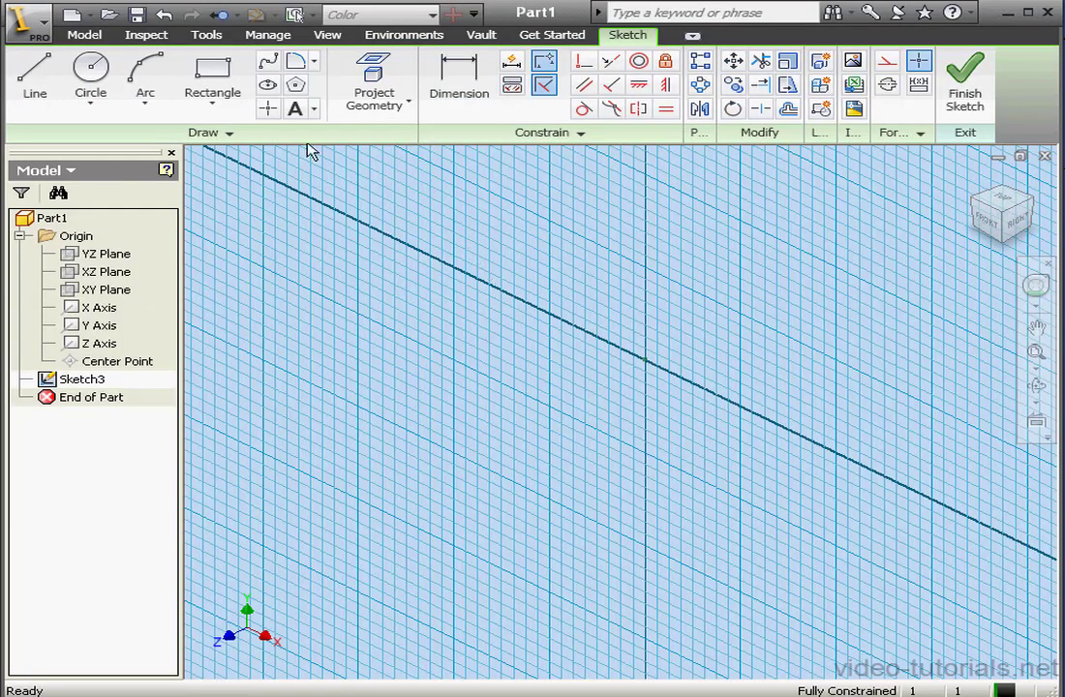
left_click(213, 77)
left_click(644, 359)
left_click(582, 224)
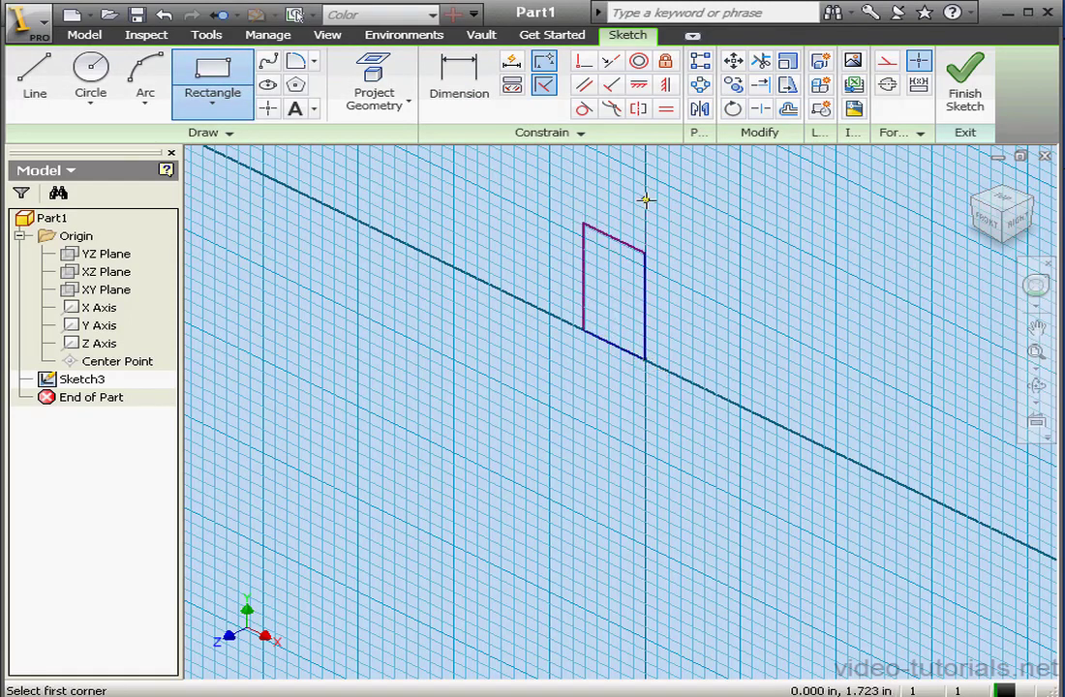
right_click(646, 201)
left_click(702, 214)
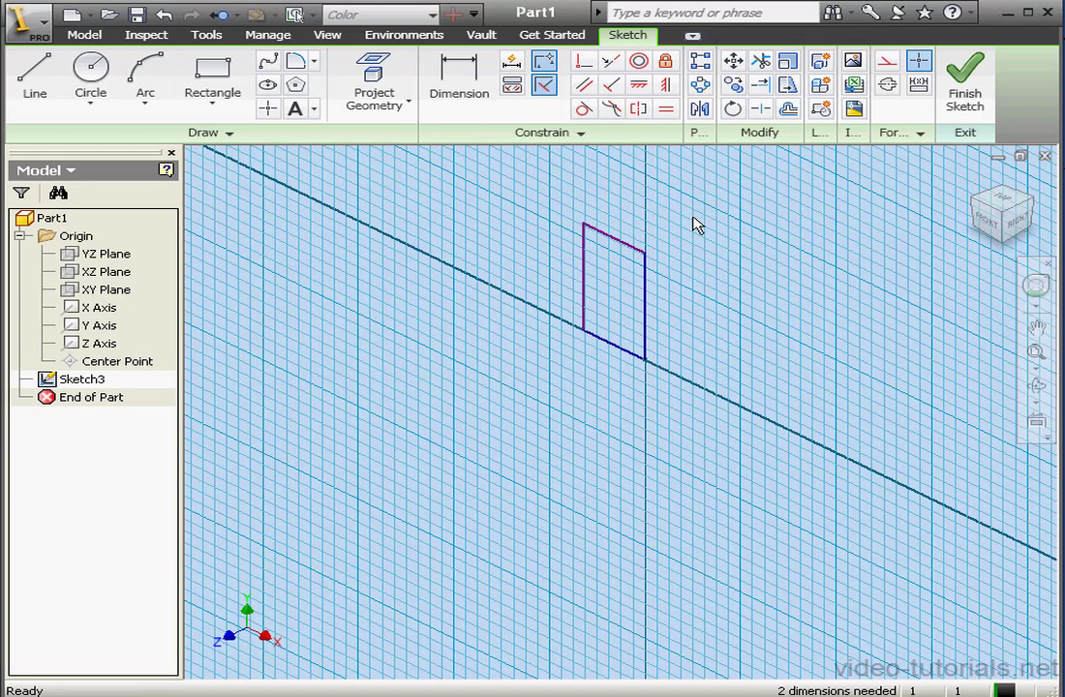
Dimension the rectangle 0.5 in wide by 1 in tall and finish the sketch
left_click(489, 77)
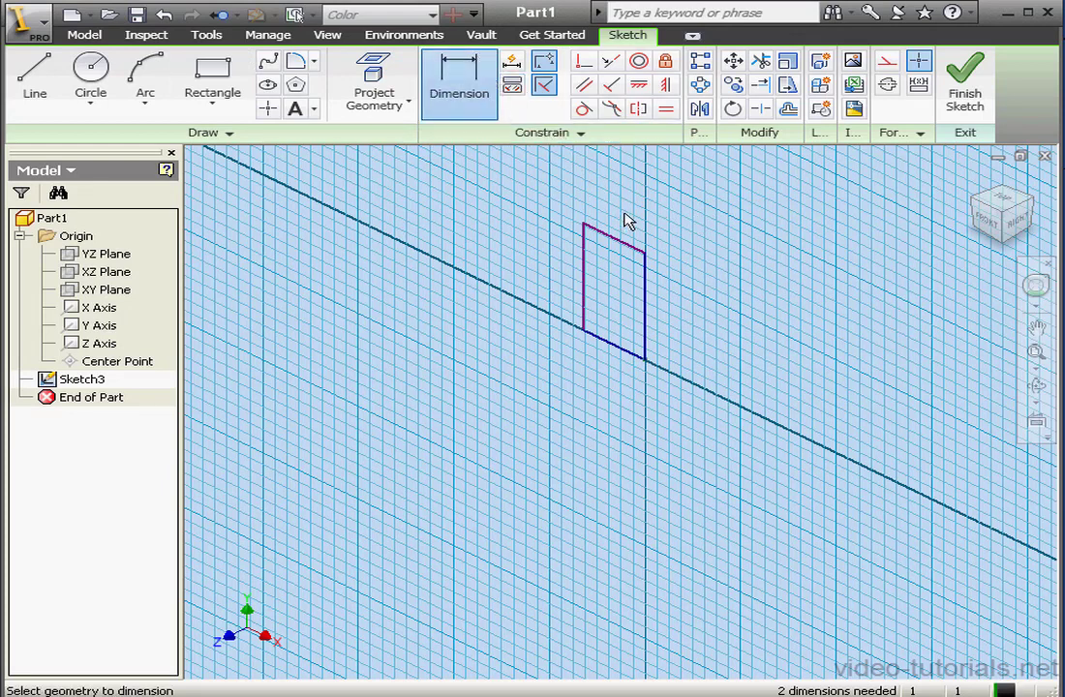
left_click(620, 244)
left_click(610, 220)
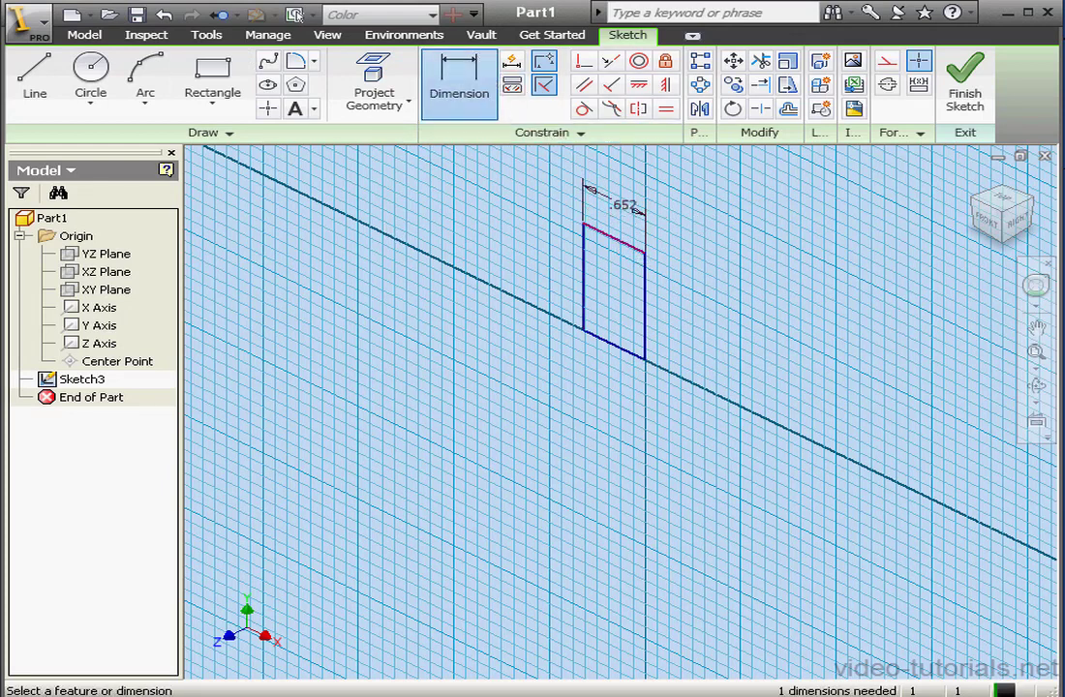
left_click_drag(162, 221, 816, 232)
type("5")
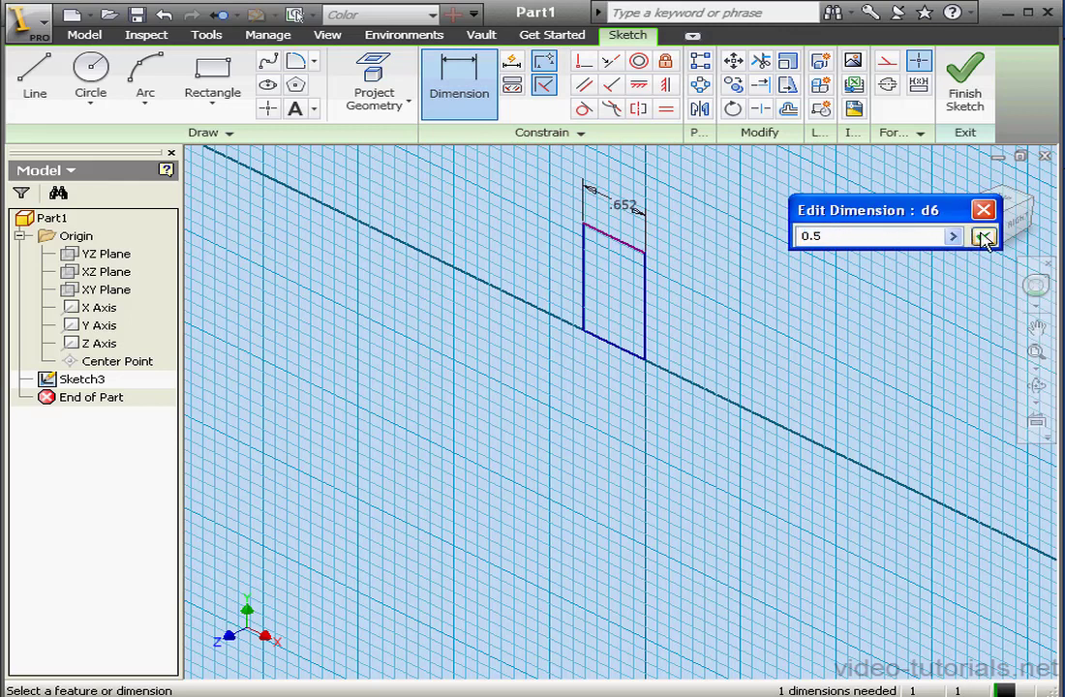
left_click(982, 236)
left_click(647, 308)
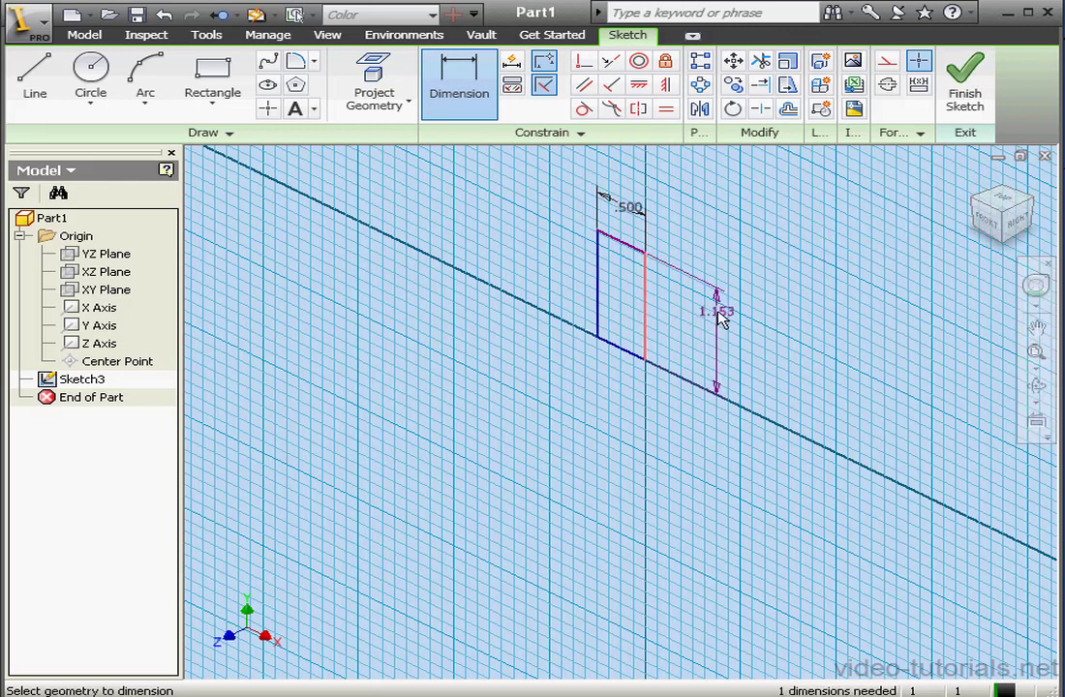
left_click(716, 311)
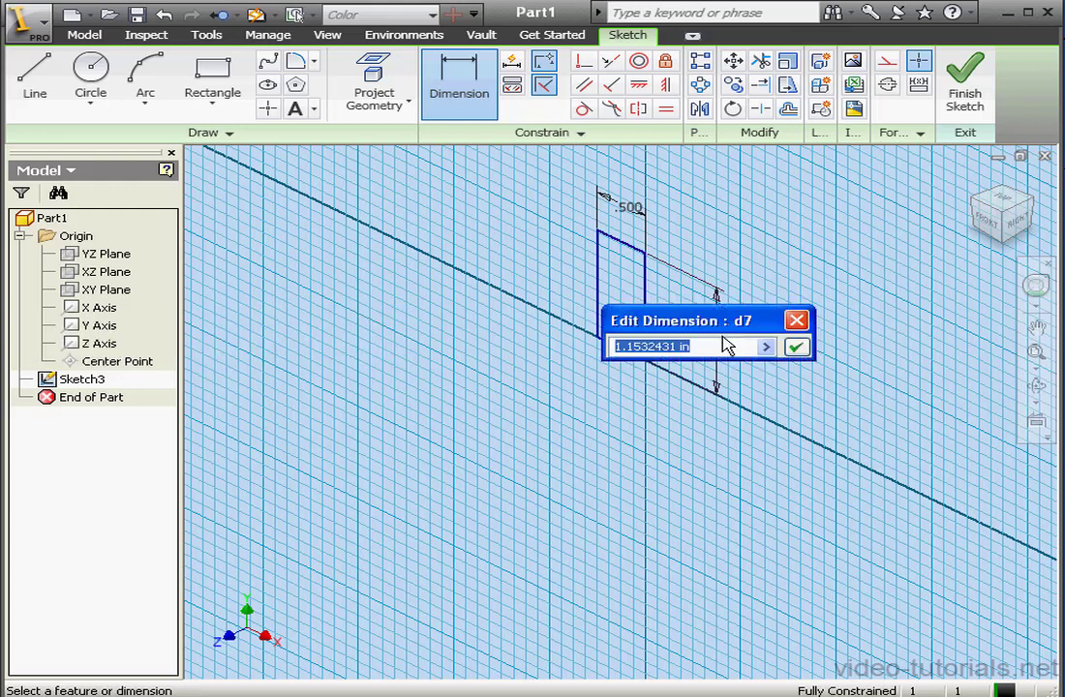
type("1")
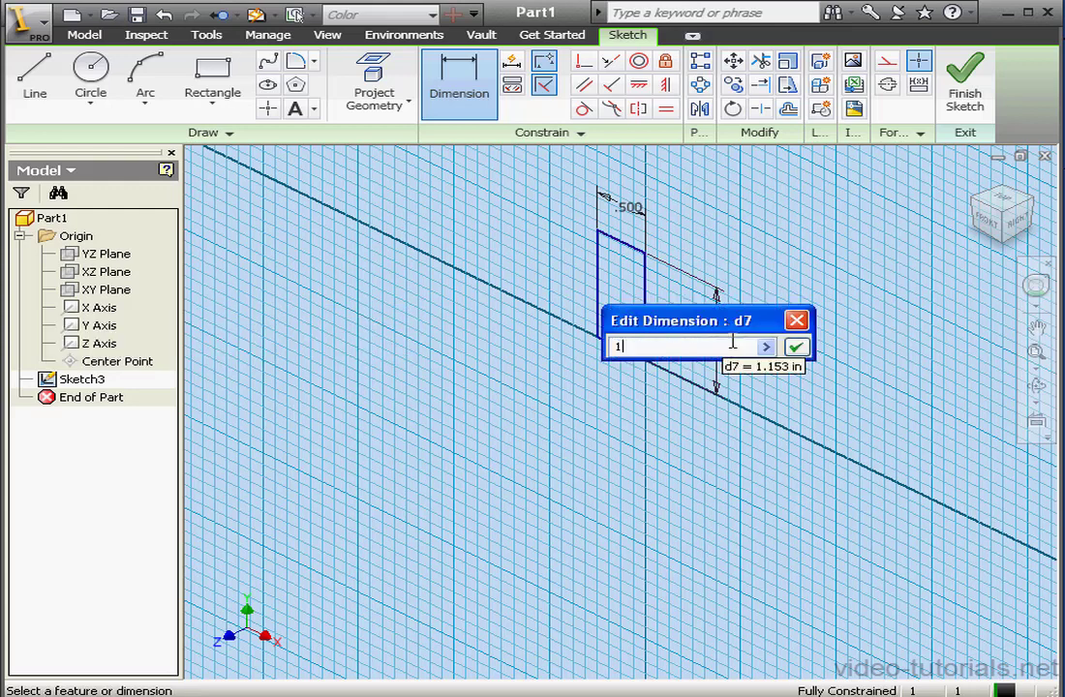
left_click(796, 346)
left_click(963, 92)
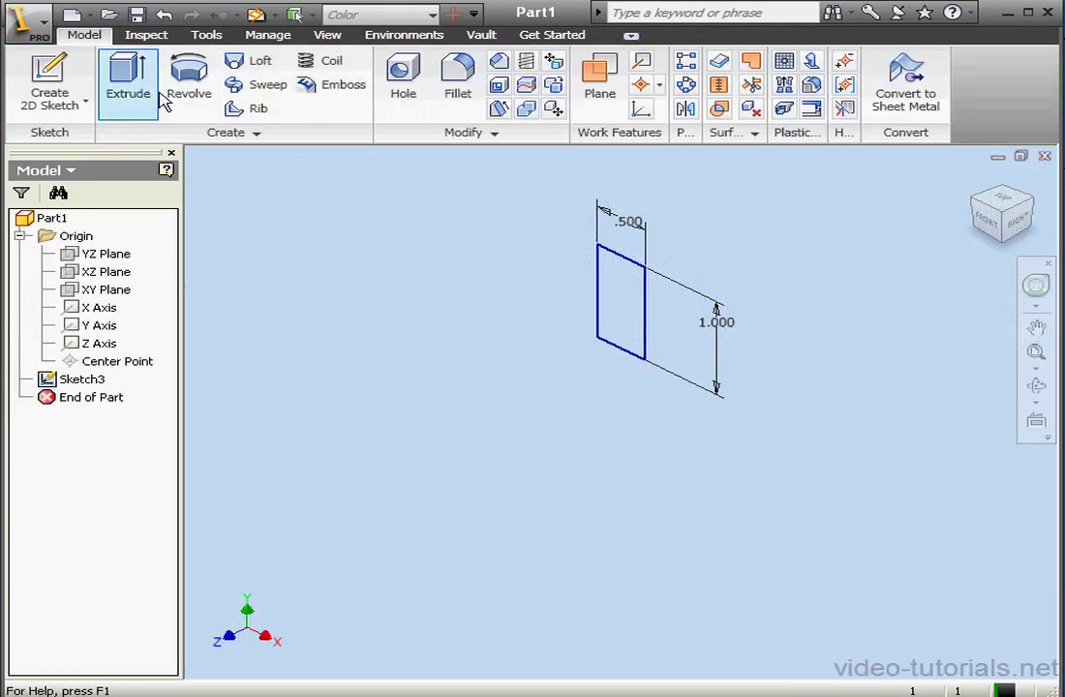
Extrude the Sketch3 rectangle 2 in into the solid block Extrusion3
left_click(145, 92)
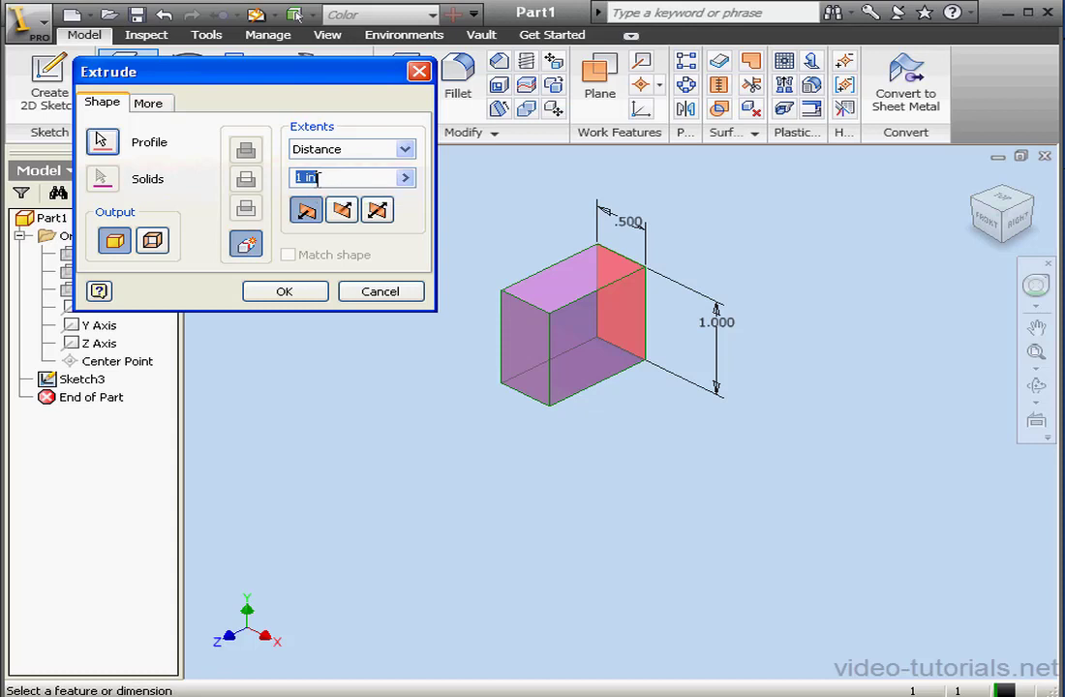
type("4")
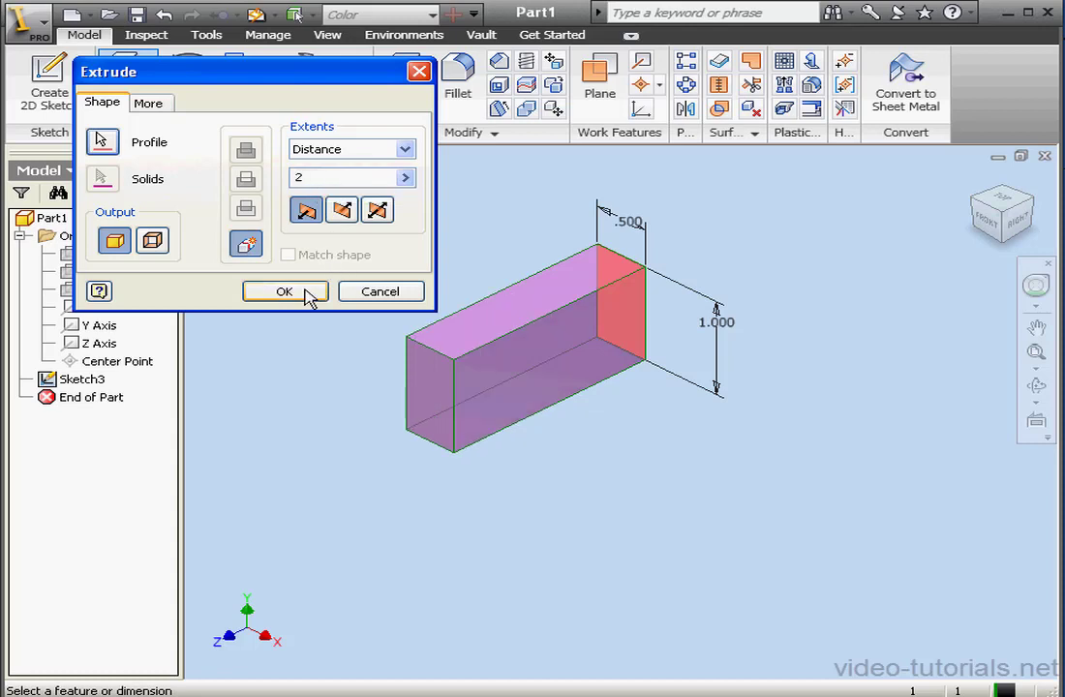
left_click(303, 292)
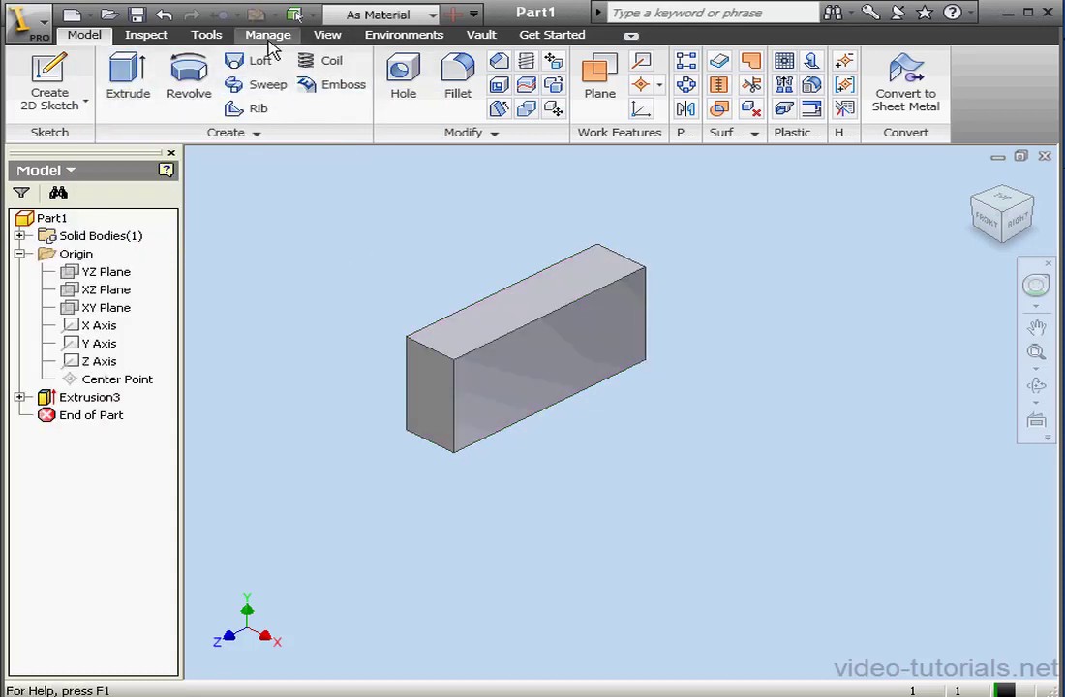
Open the Parameters table and look over the Model and User Parameters groups
left_click(273, 36)
left_click(148, 78)
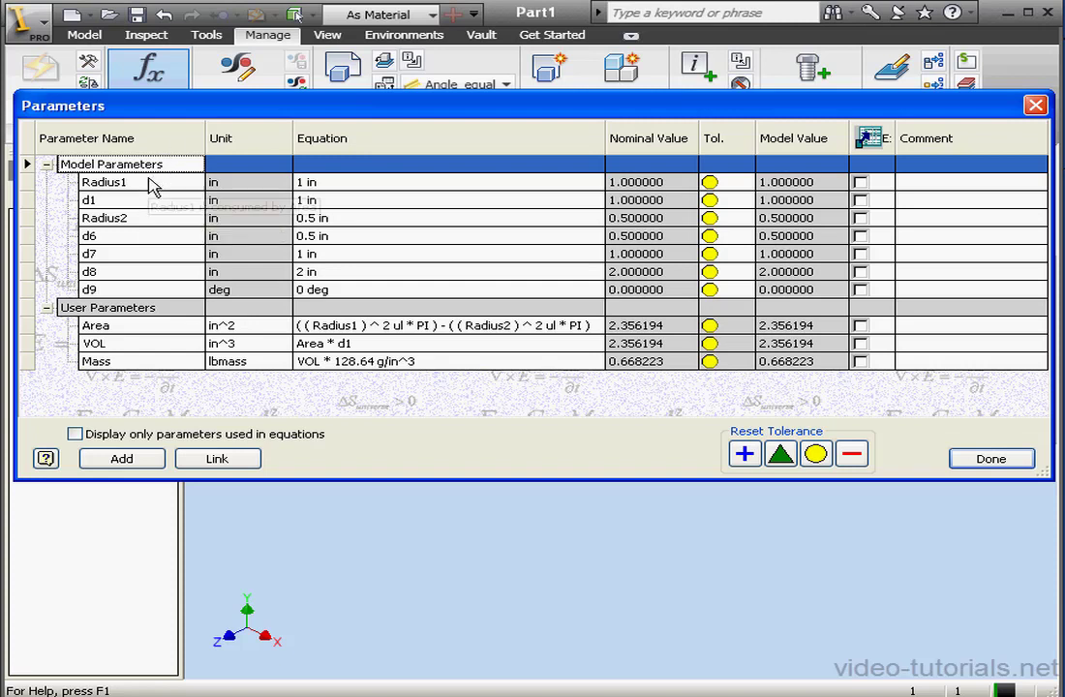
mouse_move(150, 183)
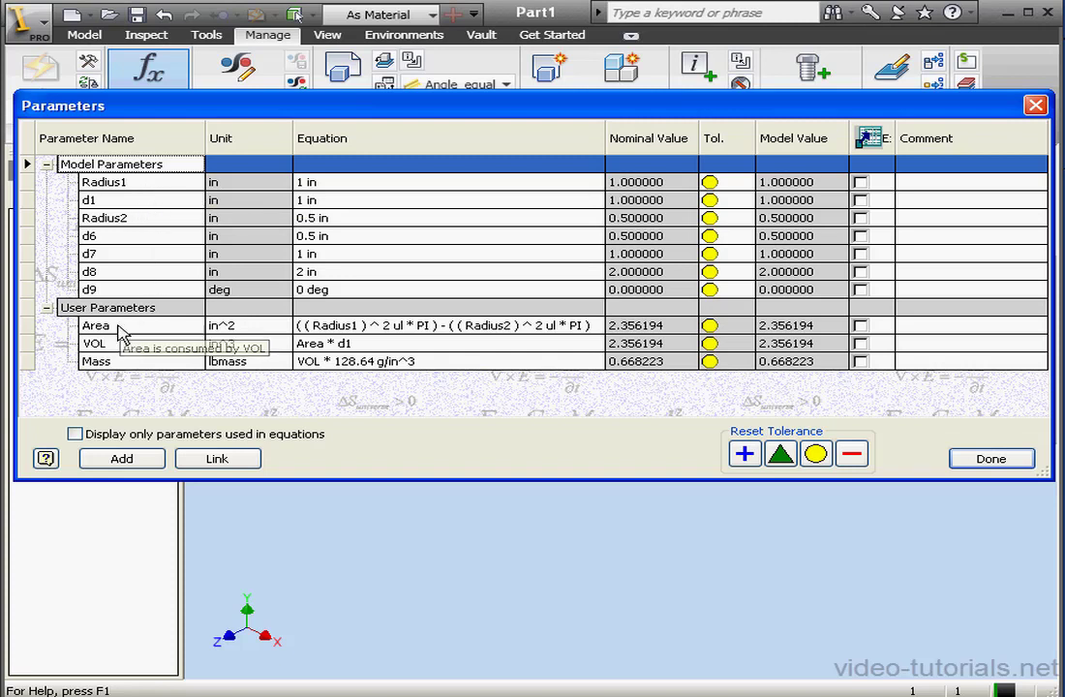
mouse_move(163, 329)
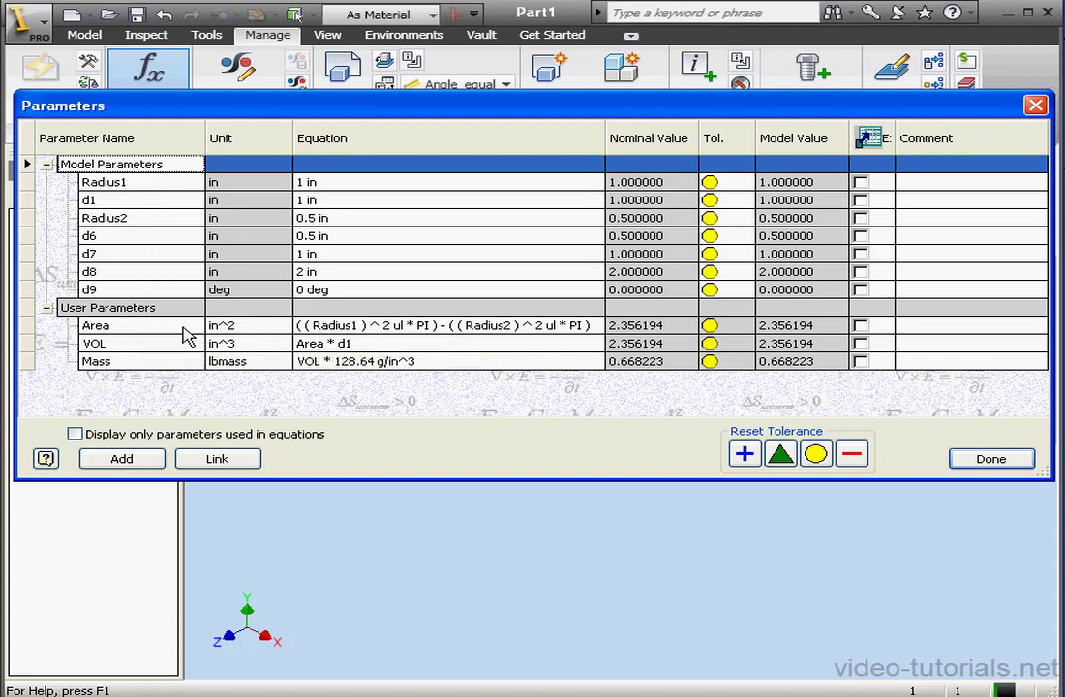
left_click(46, 307)
left_click(46, 308)
left_click(46, 164)
left_click(46, 165)
Sort the parameters by name and redefine VOL's equation as d6 * d7 * d8
left_click(194, 143)
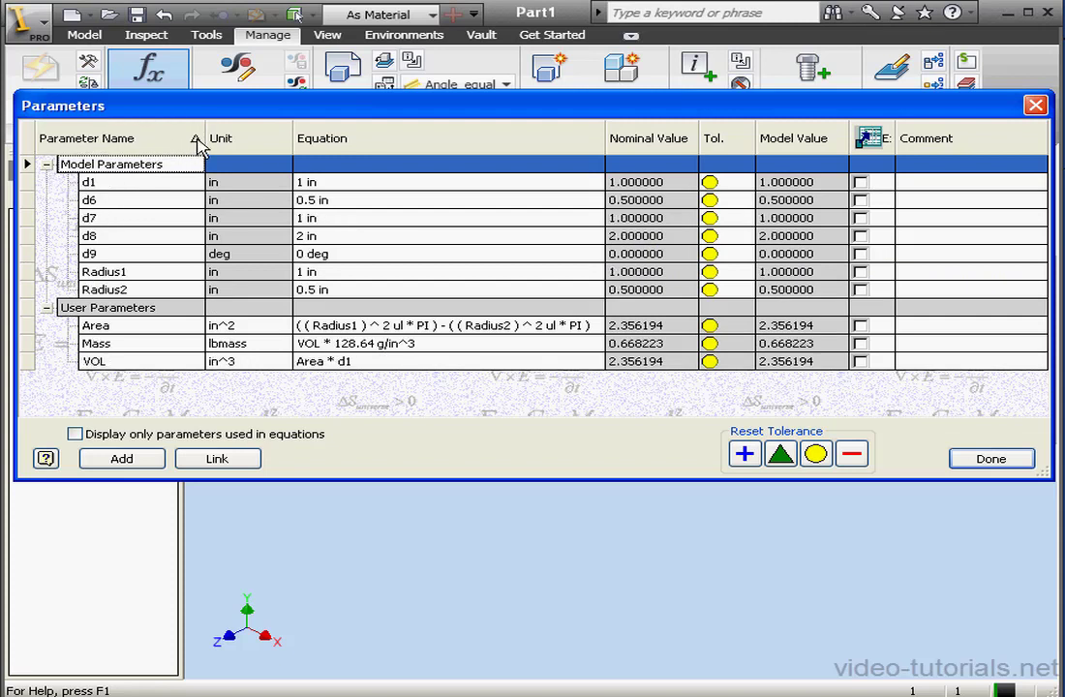
left_click(196, 143)
left_click(530, 142)
left_click(191, 142)
left_click(368, 361)
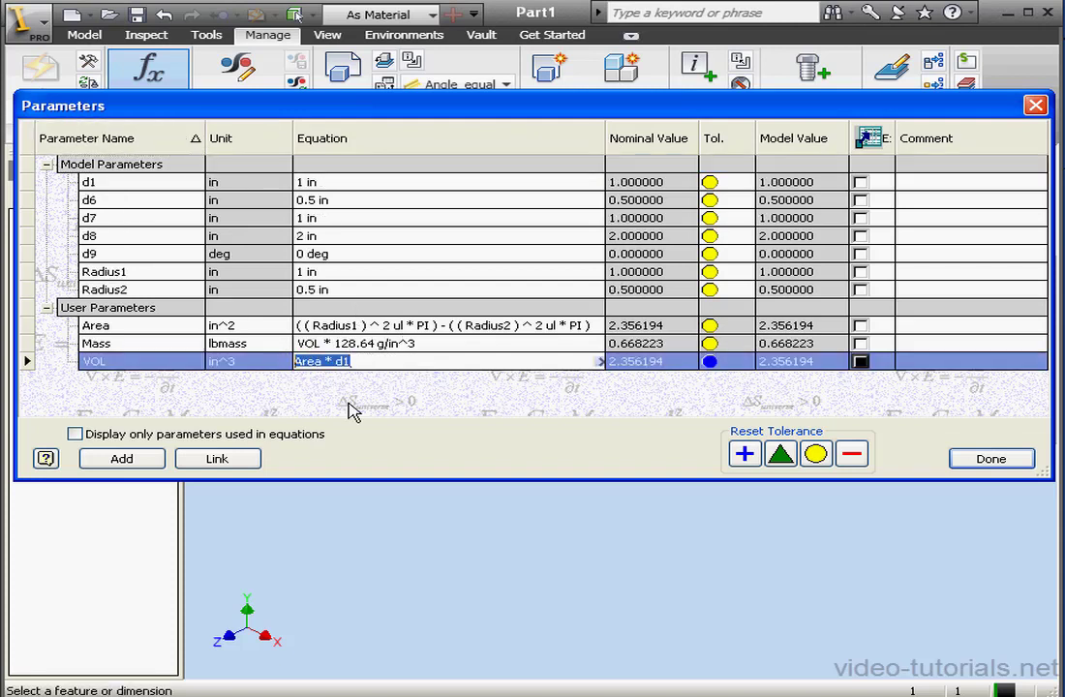
type("d6*d7*d8")
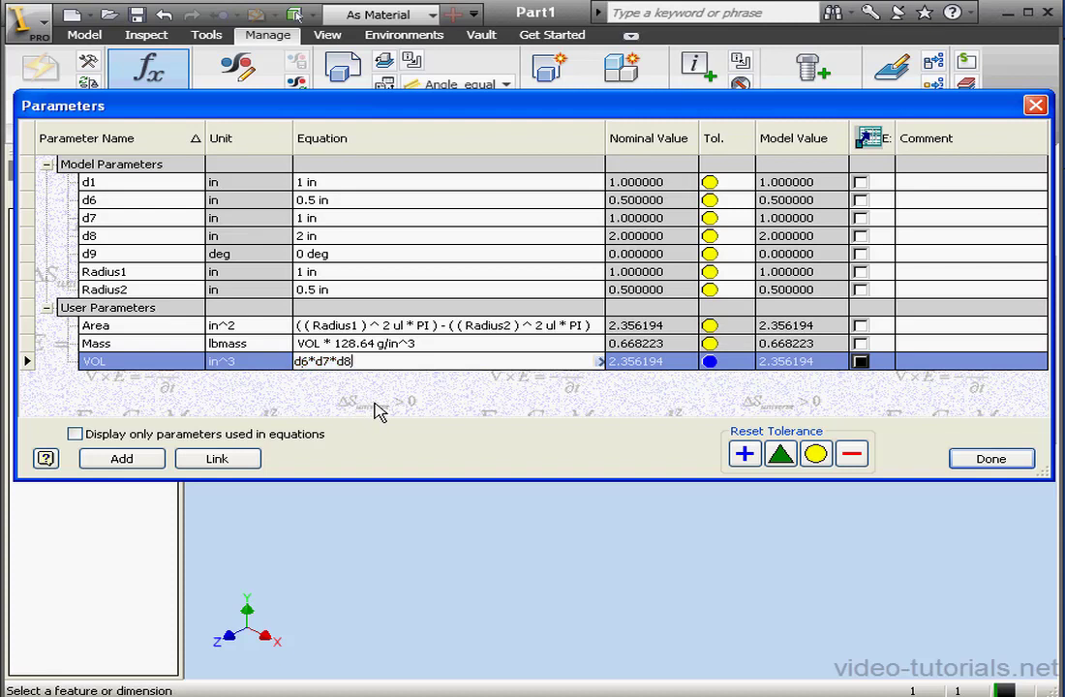
key("Return")
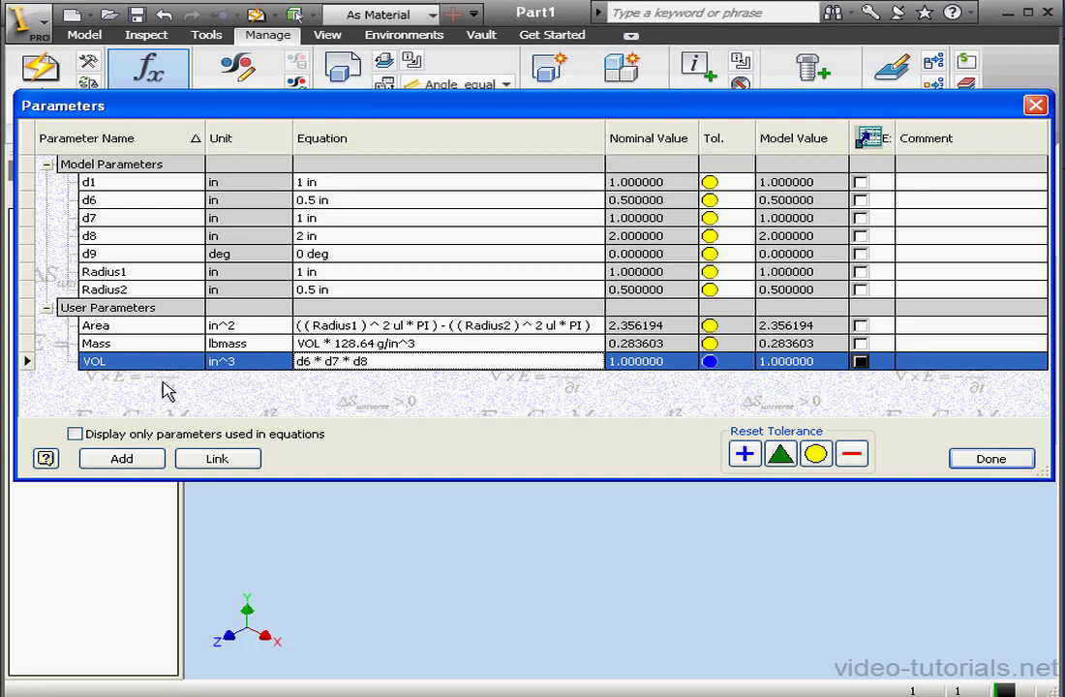
Delete the Area user parameter
mouse_move(123, 365)
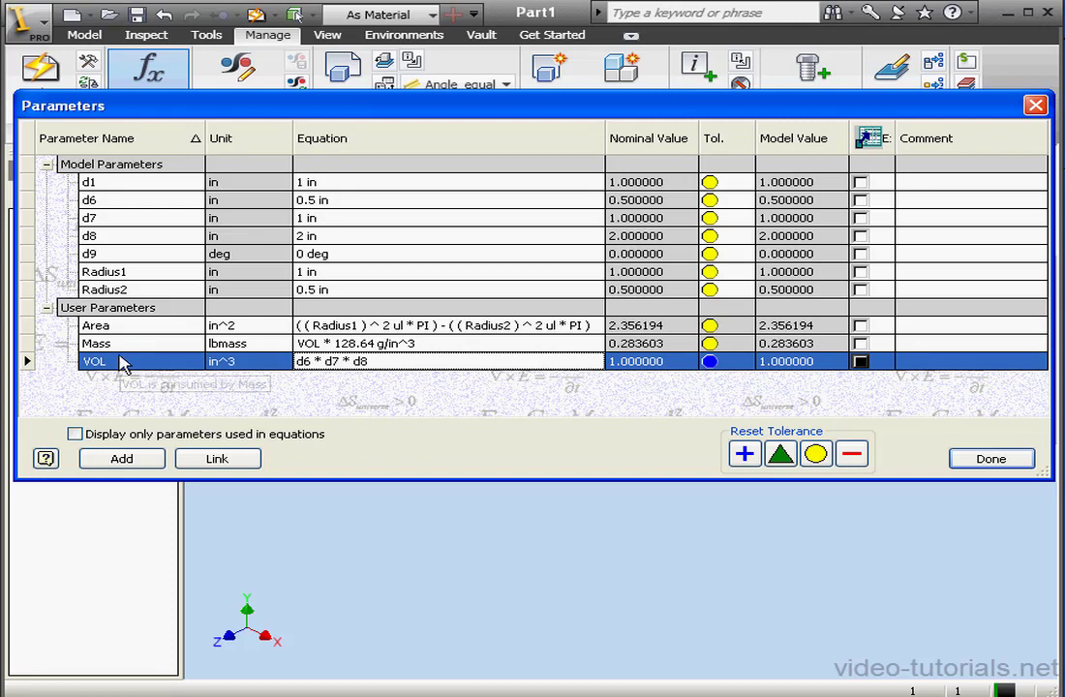
left_click(29, 327)
right_click(108, 331)
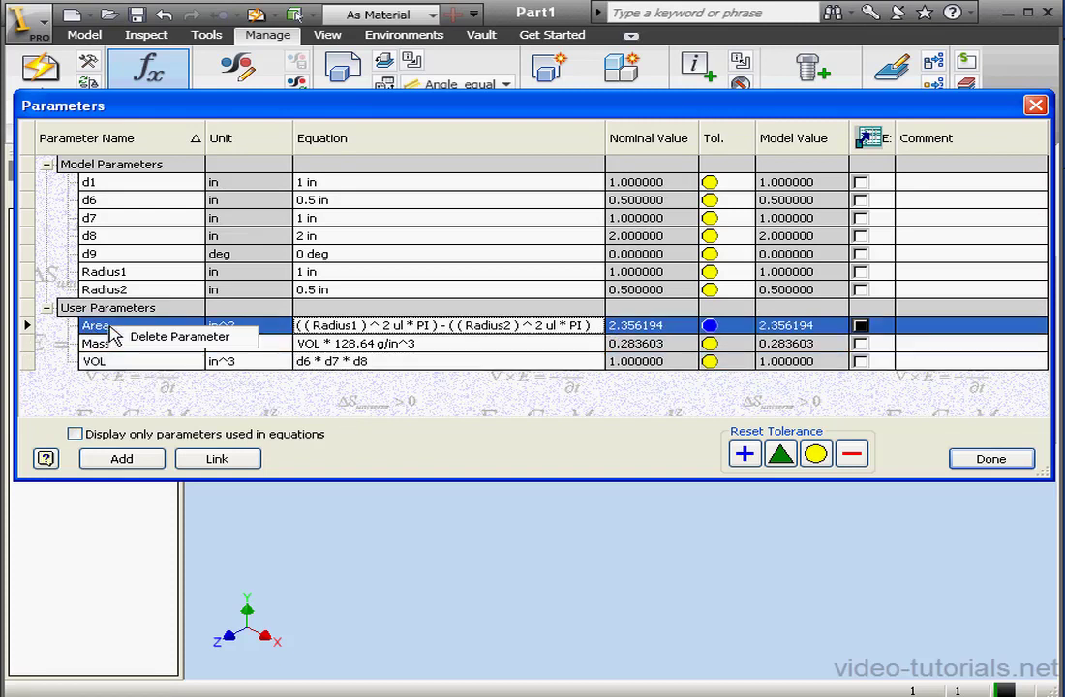
left_click(137, 336)
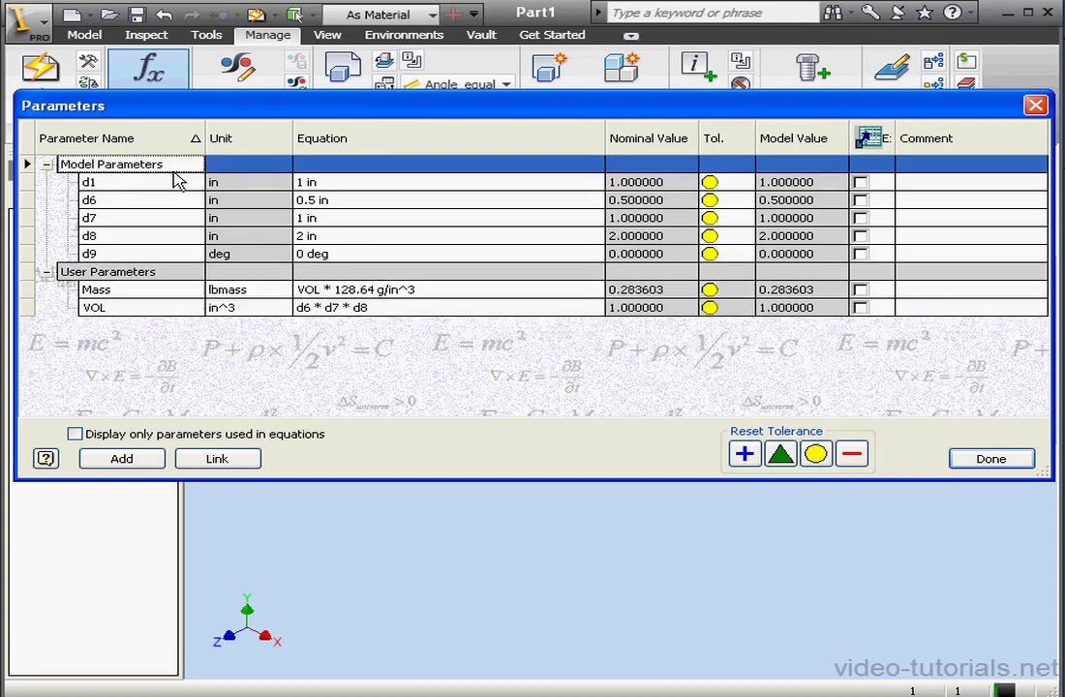
Set d7's equation to d6 so VOL becomes 0.5, and close the parameter table
left_click(323, 217)
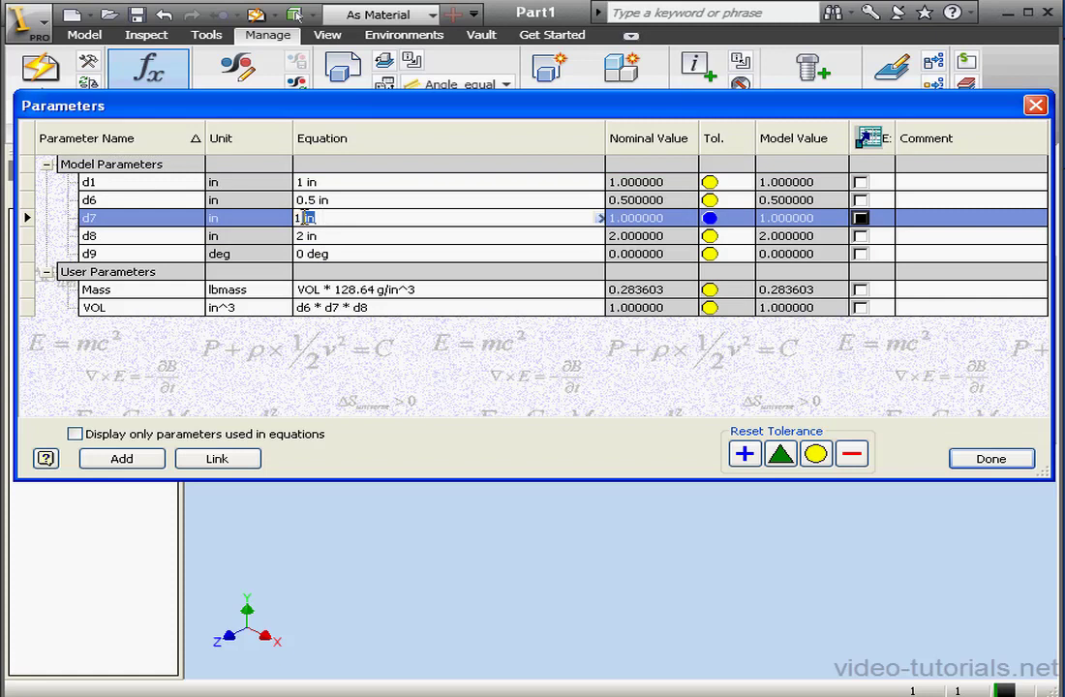
type("d")
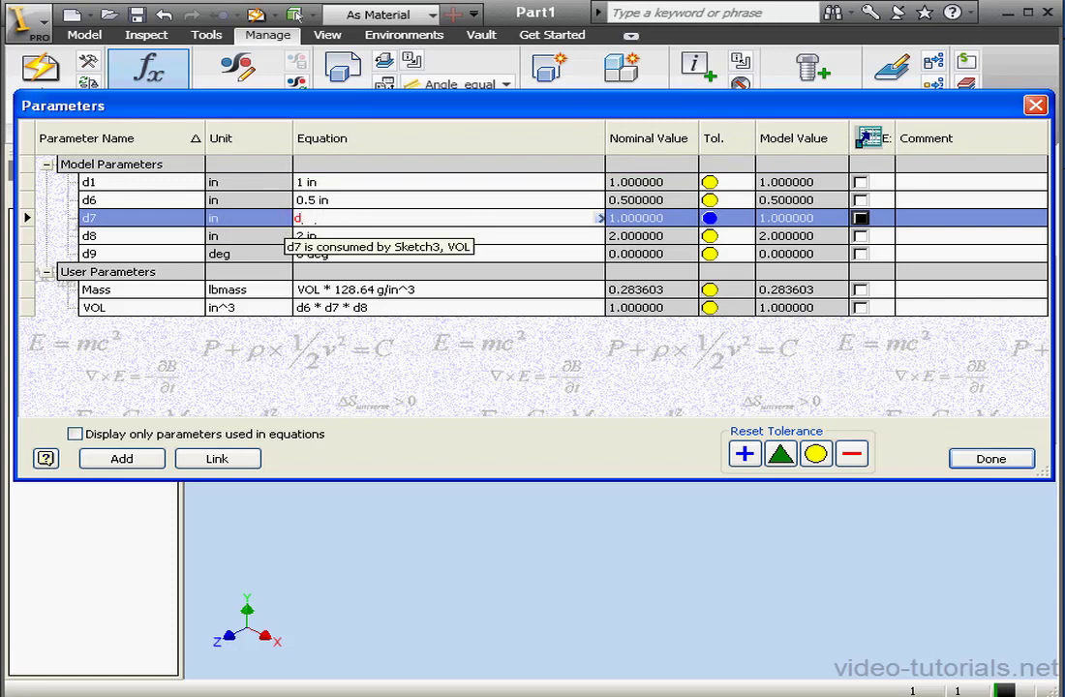
type("6")
key("Return")
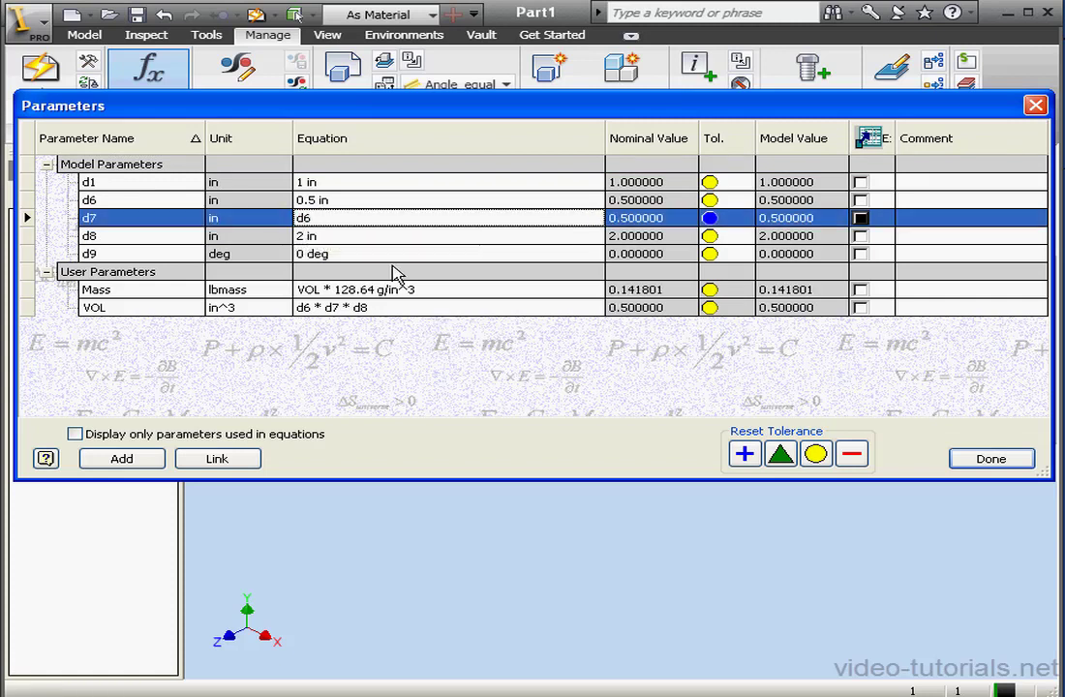
left_click(993, 460)
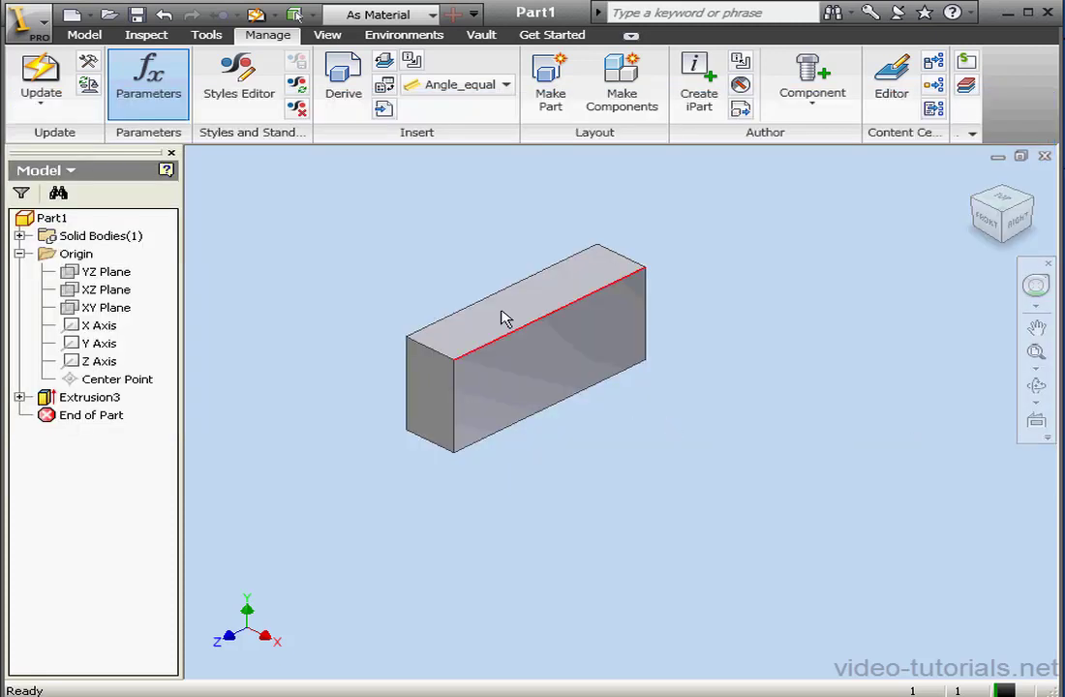
Update the model, reopen Parameters, and replace VOL's equation with 5 in^3
left_click(254, 14)
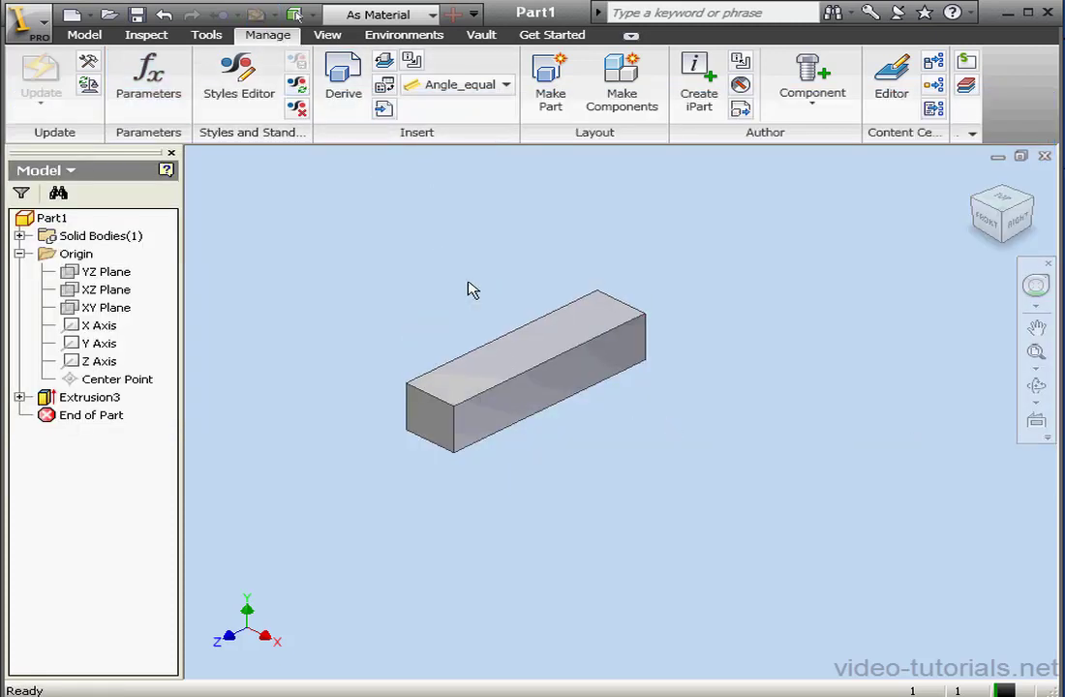
left_click(170, 93)
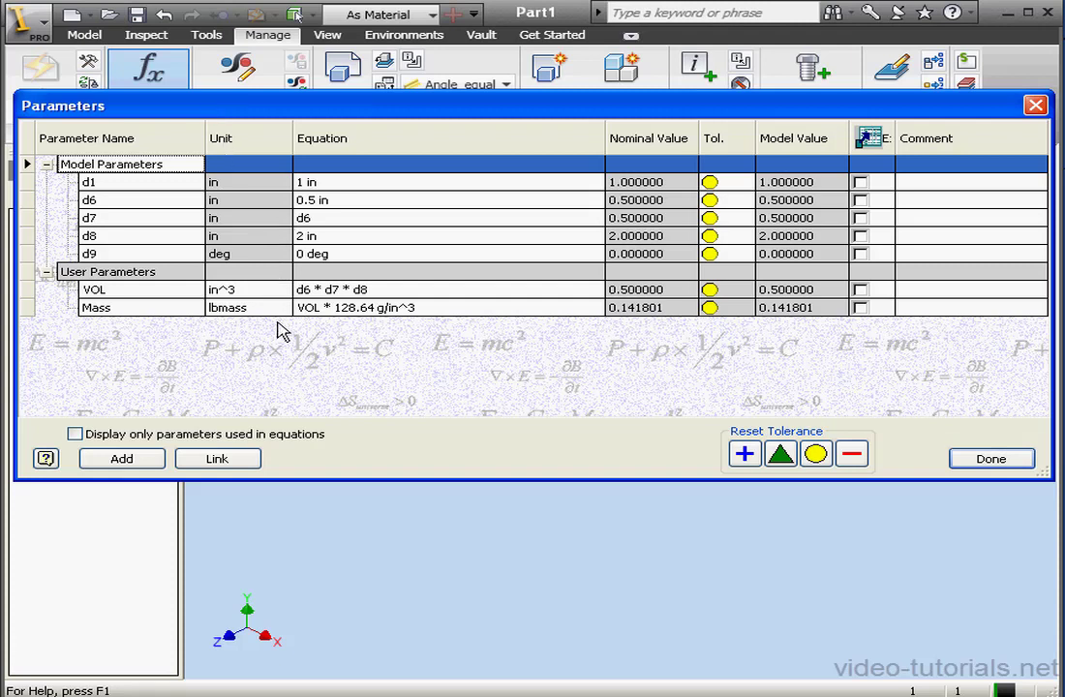
mouse_move(355, 296)
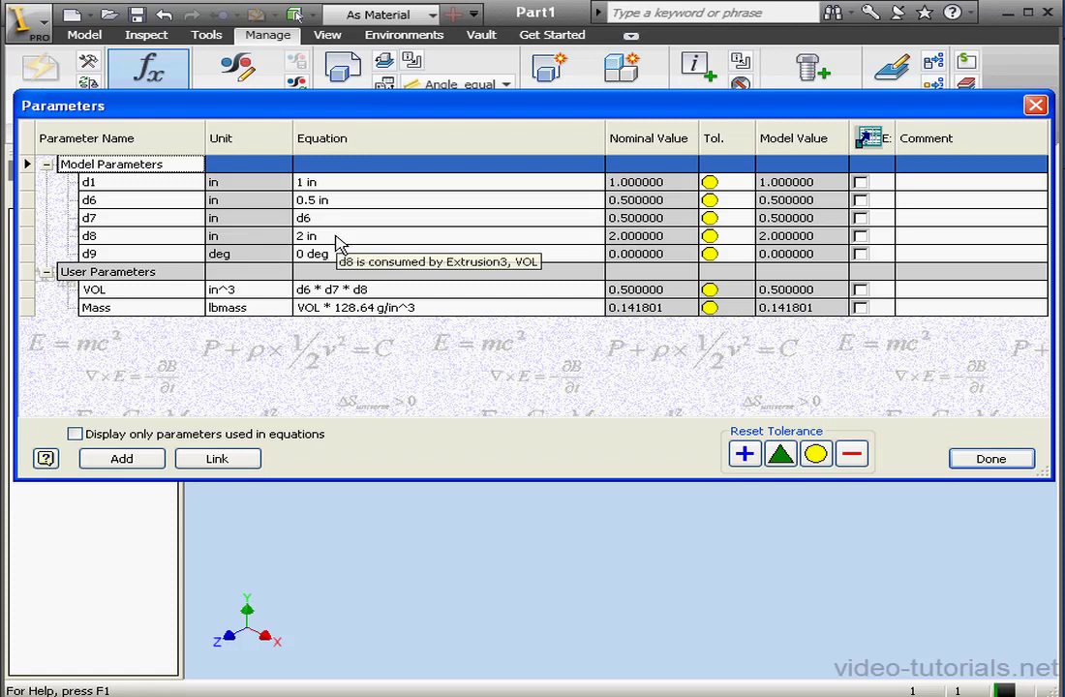
left_click(373, 287)
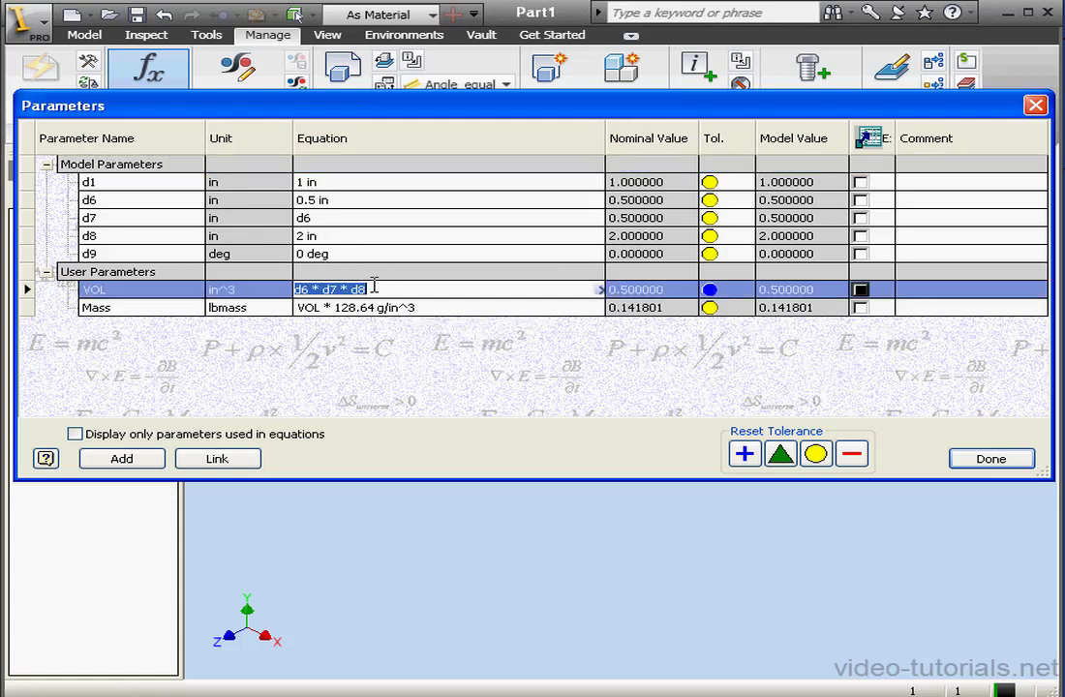
double_click(377, 288)
triple_click(377, 288)
type("5")
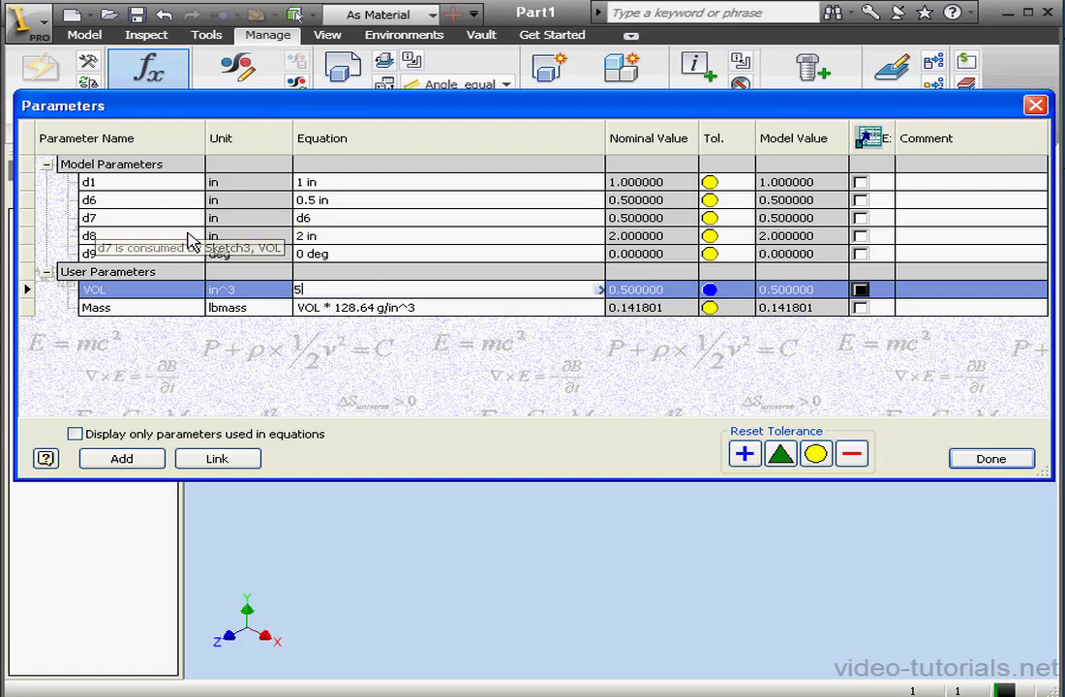
Set d8's equation to VOL / ( d6 * d7 ), giving a length of 20
left_click(312, 240)
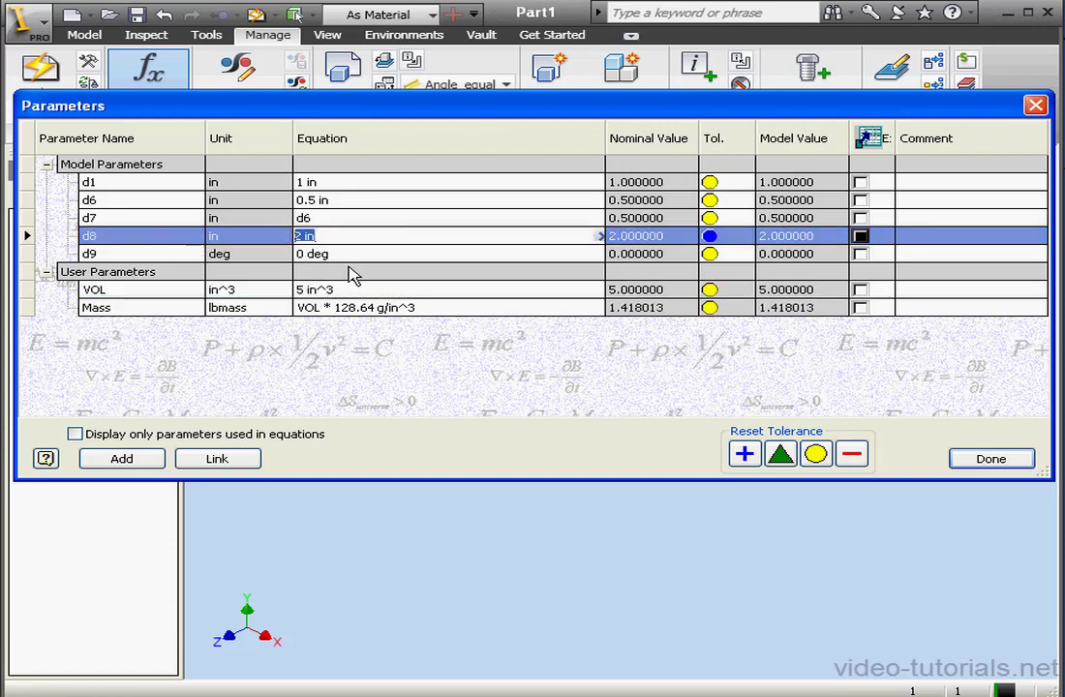
type("VOL/(d6^")
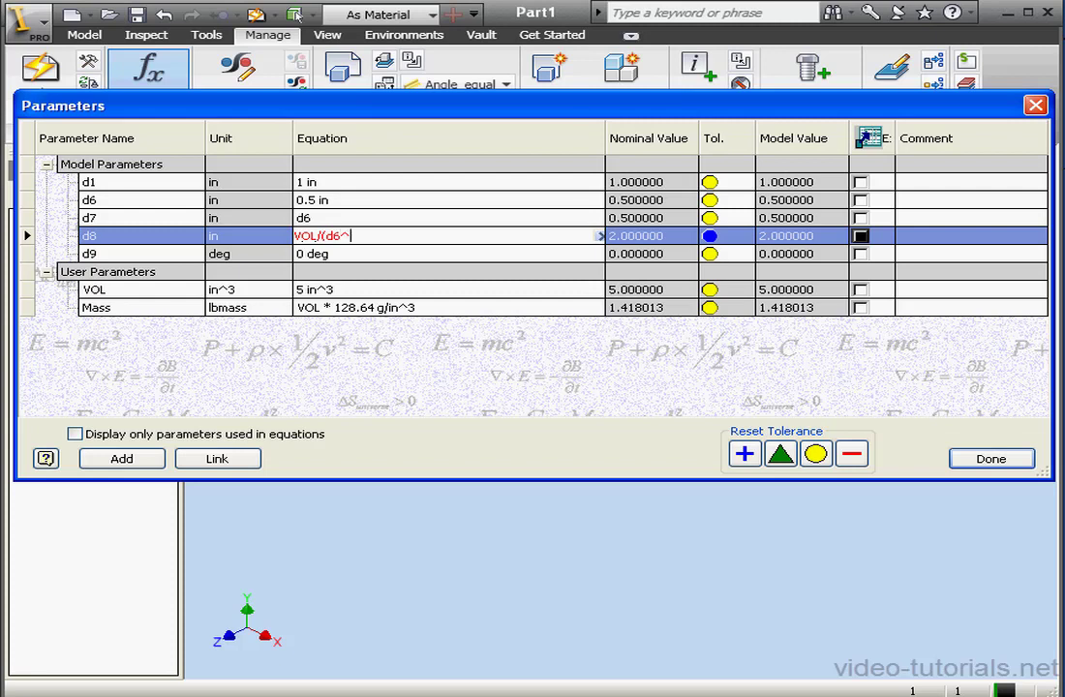
type(")")
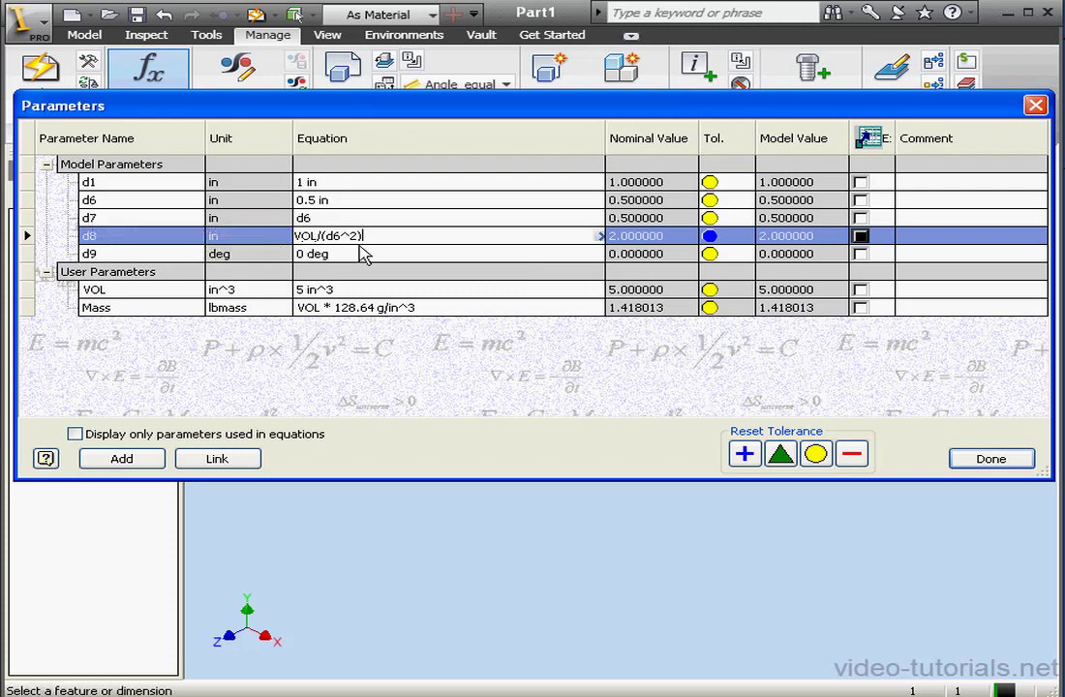
key("Return")
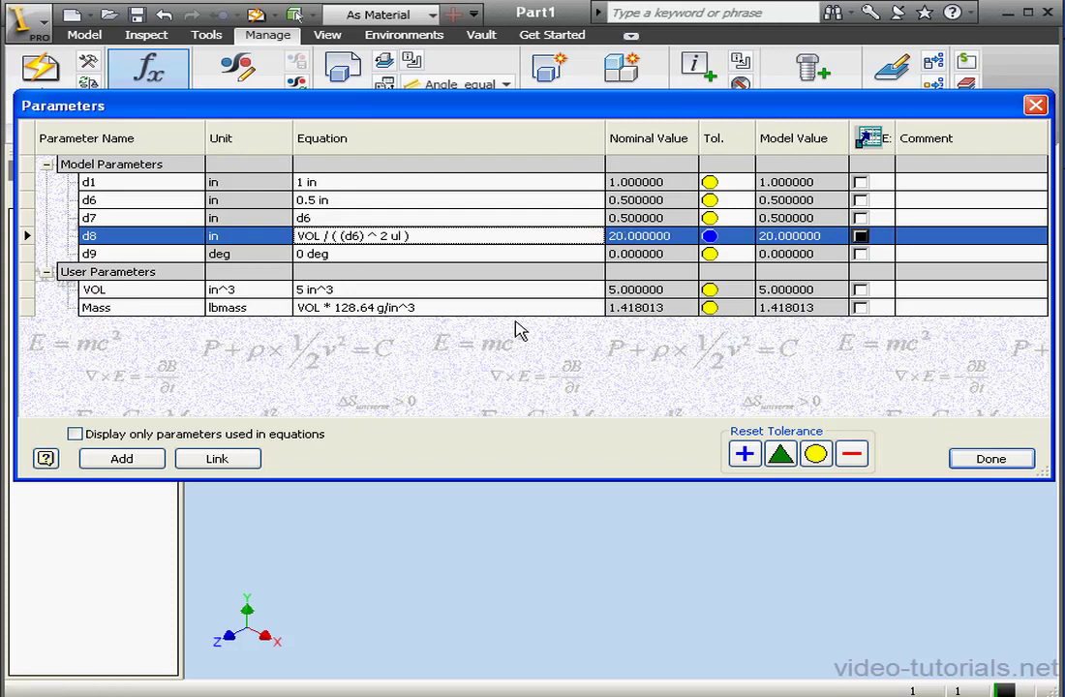
left_click(400, 232)
left_click_drag(404, 235, 376, 235)
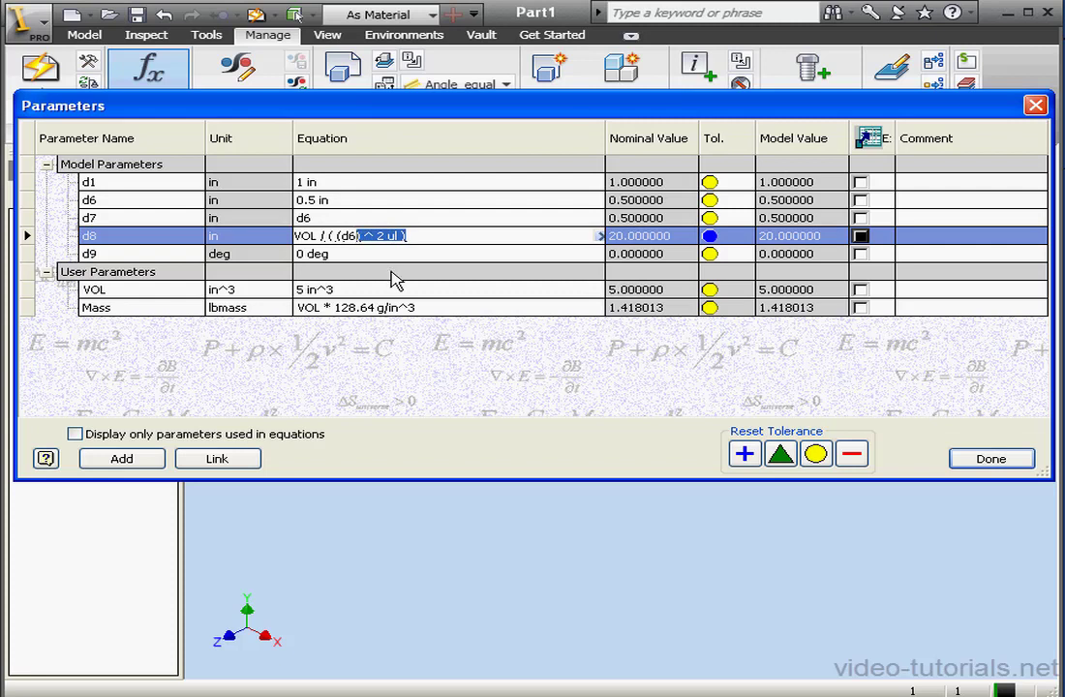
type("*")
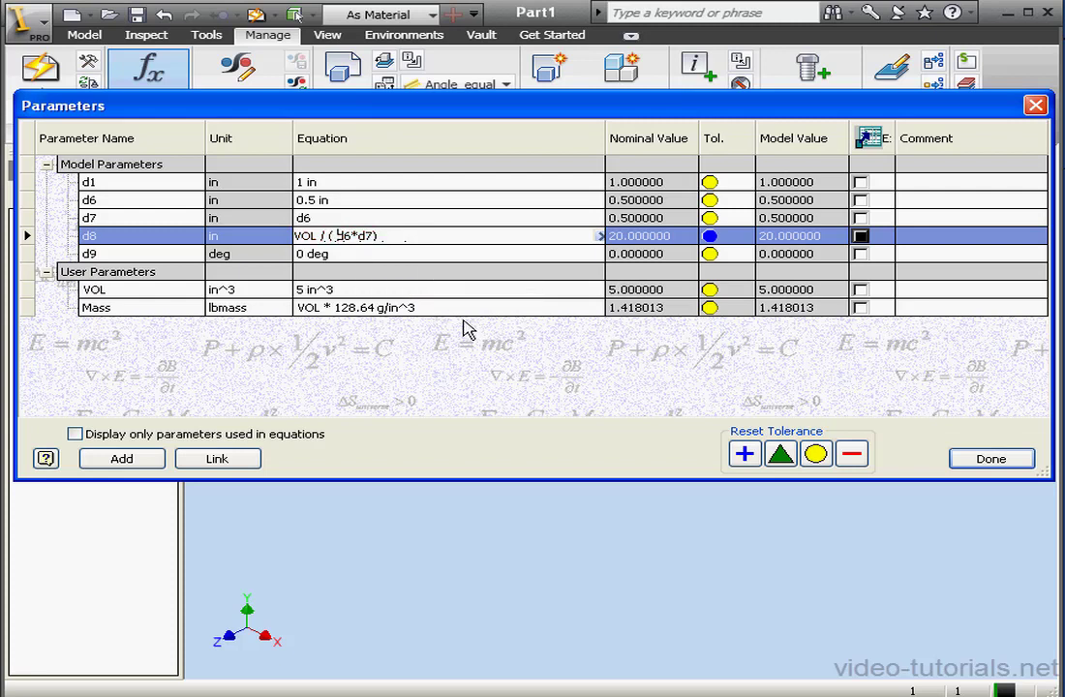
key("Return")
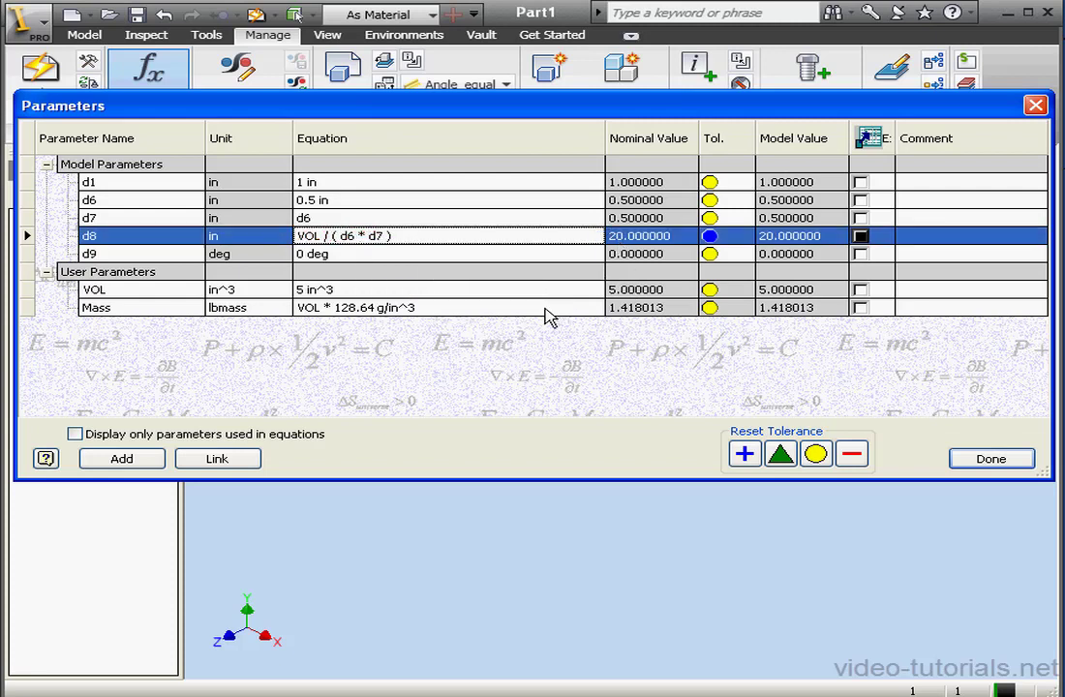
Update the part, zoom to fit the long bar, and make Sketch3 visible
left_click(988, 457)
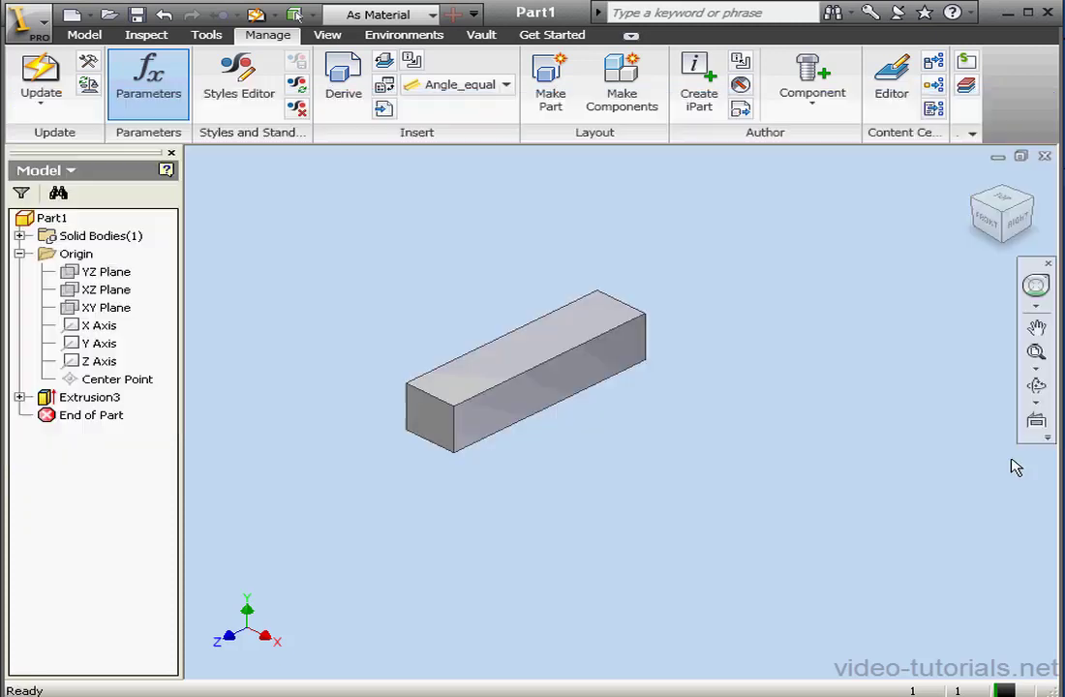
left_click(256, 14)
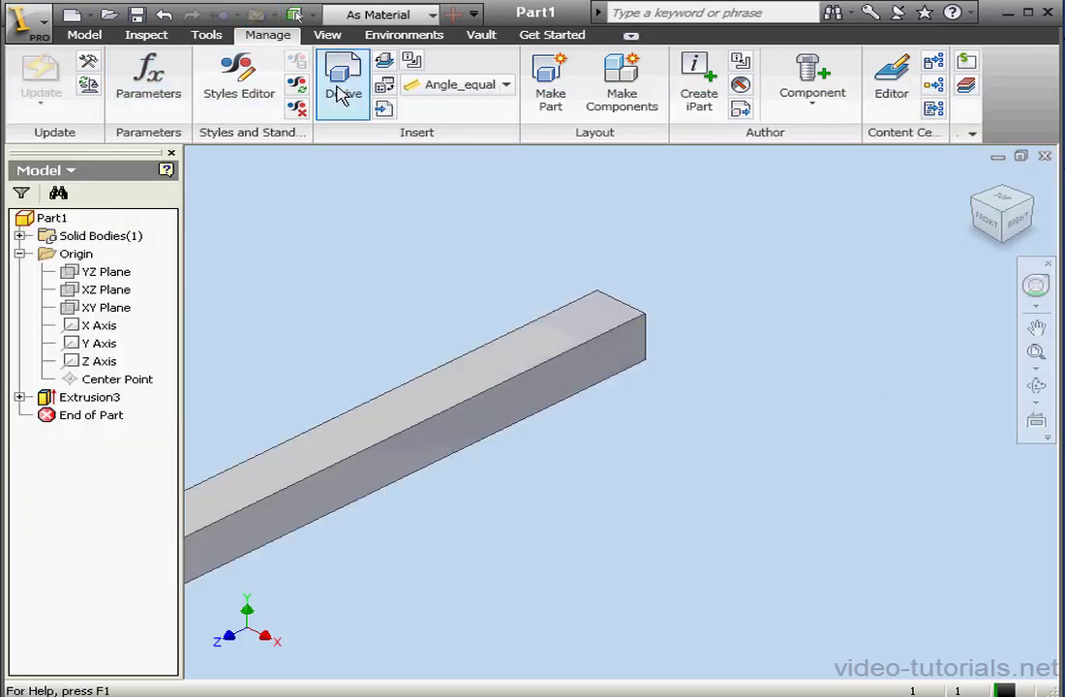
left_click(1035, 355)
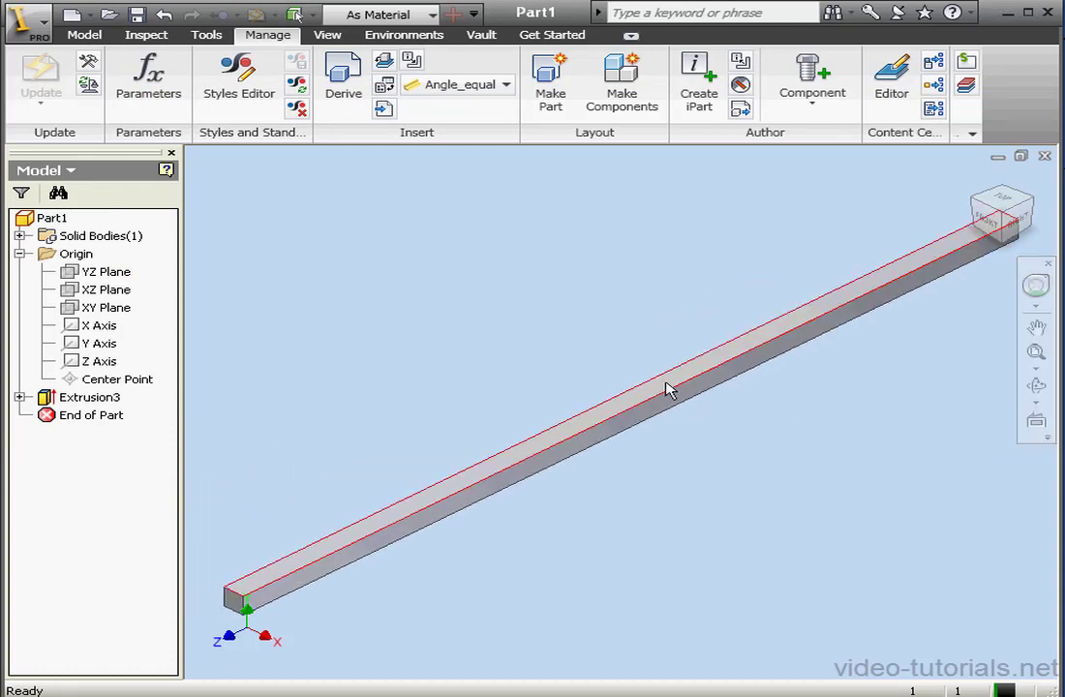
left_click(19, 396)
right_click(72, 415)
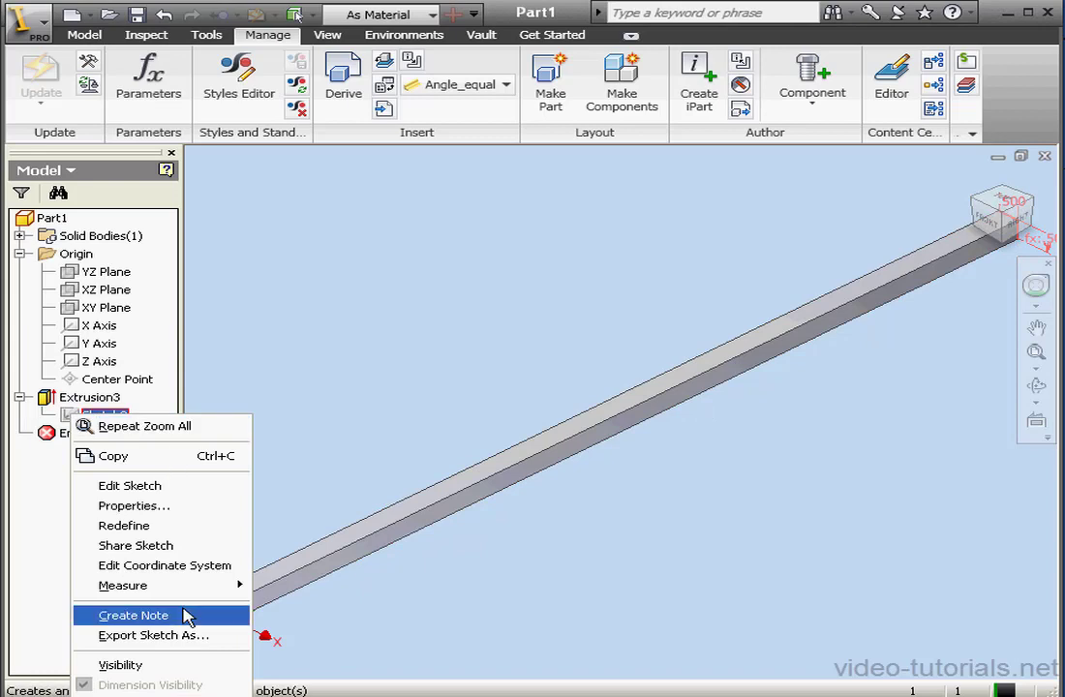
left_click(165, 665)
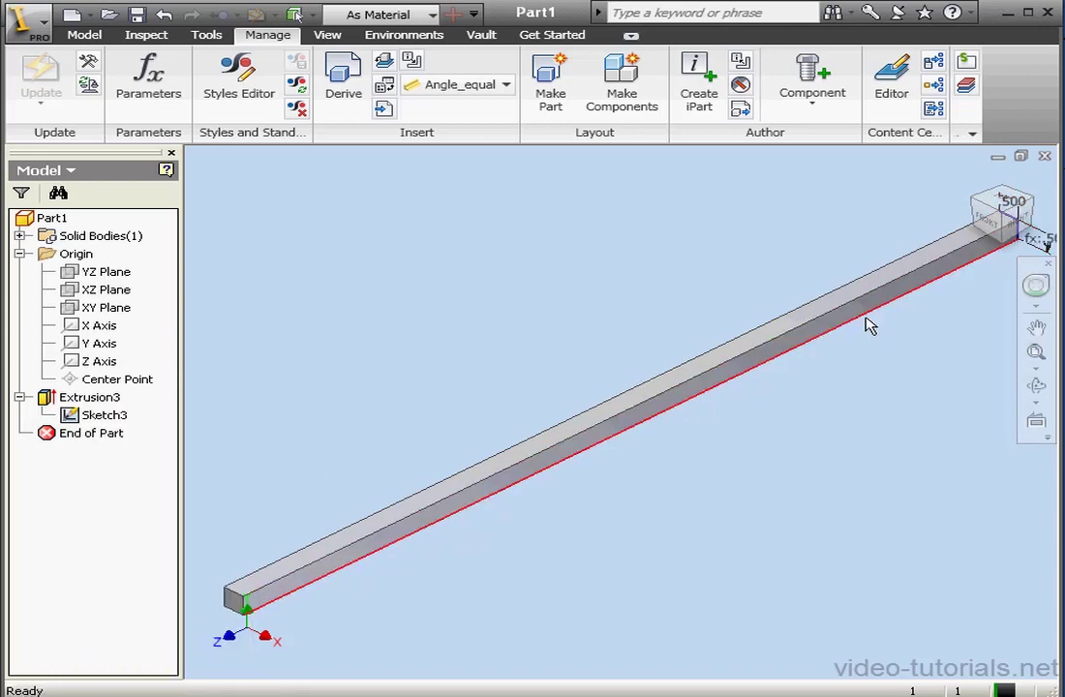
Change the d6 sketch dimension to 1.5 in and update the block
middle_click_drag(910, 309, 693, 351)
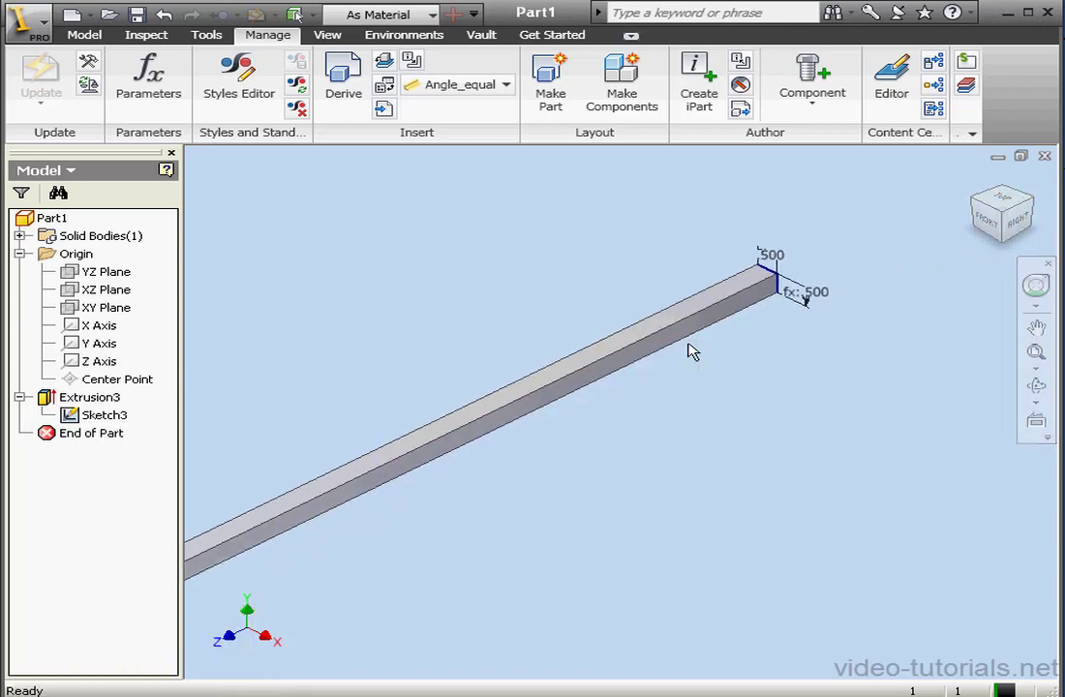
left_click(801, 298)
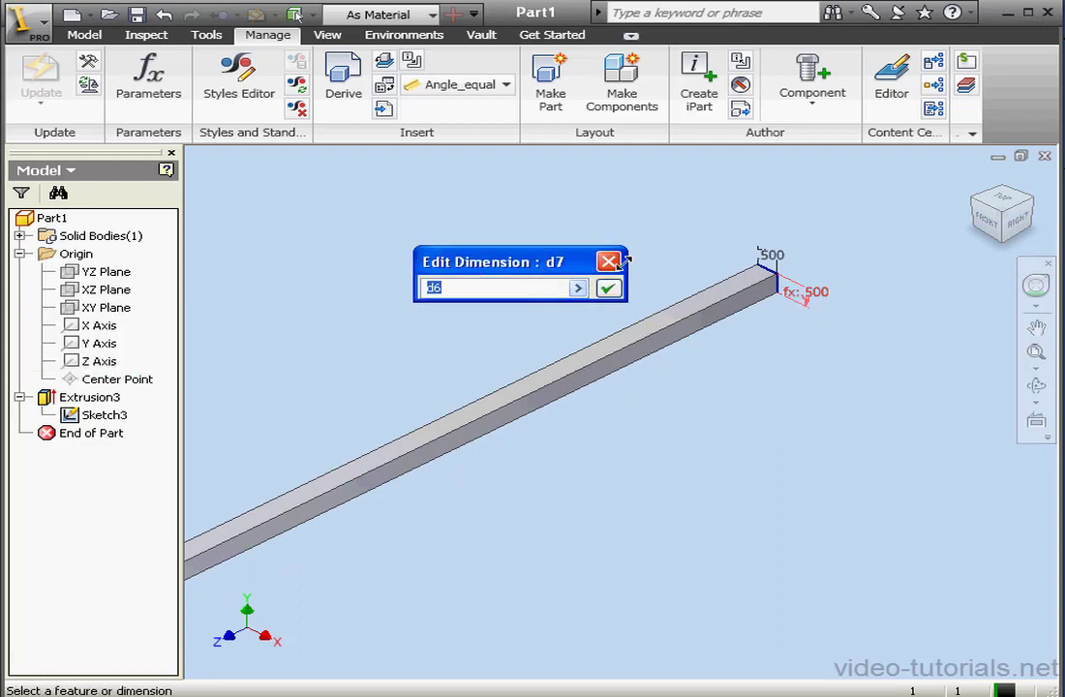
left_click(615, 264)
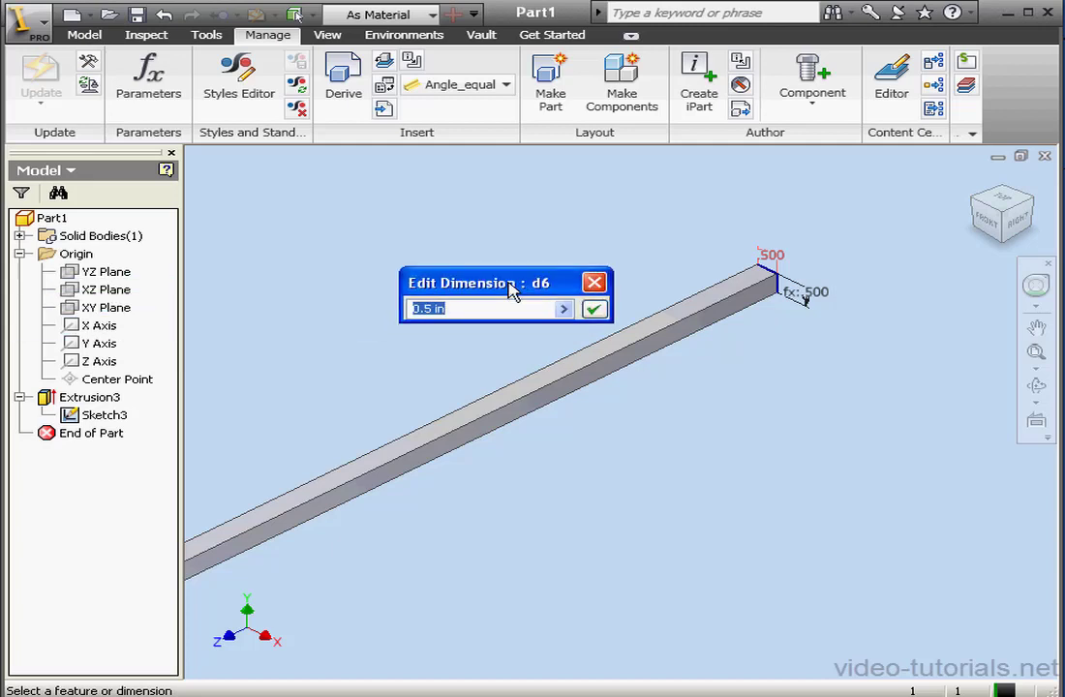
left_click(404, 309)
type("1")
left_click(593, 308)
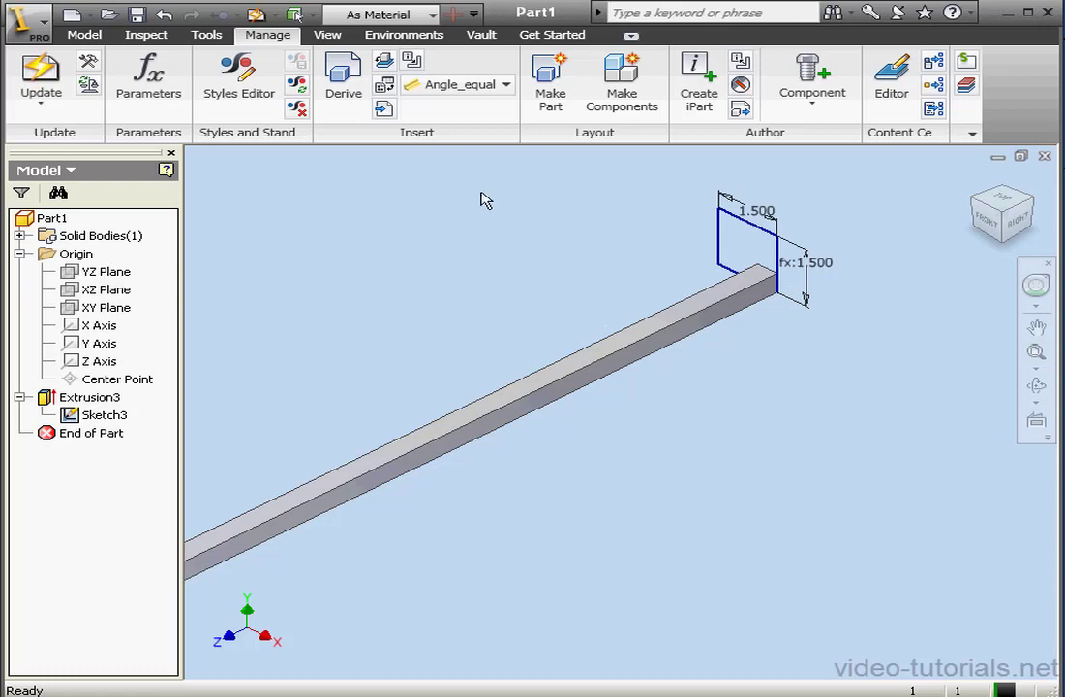
left_click(255, 14)
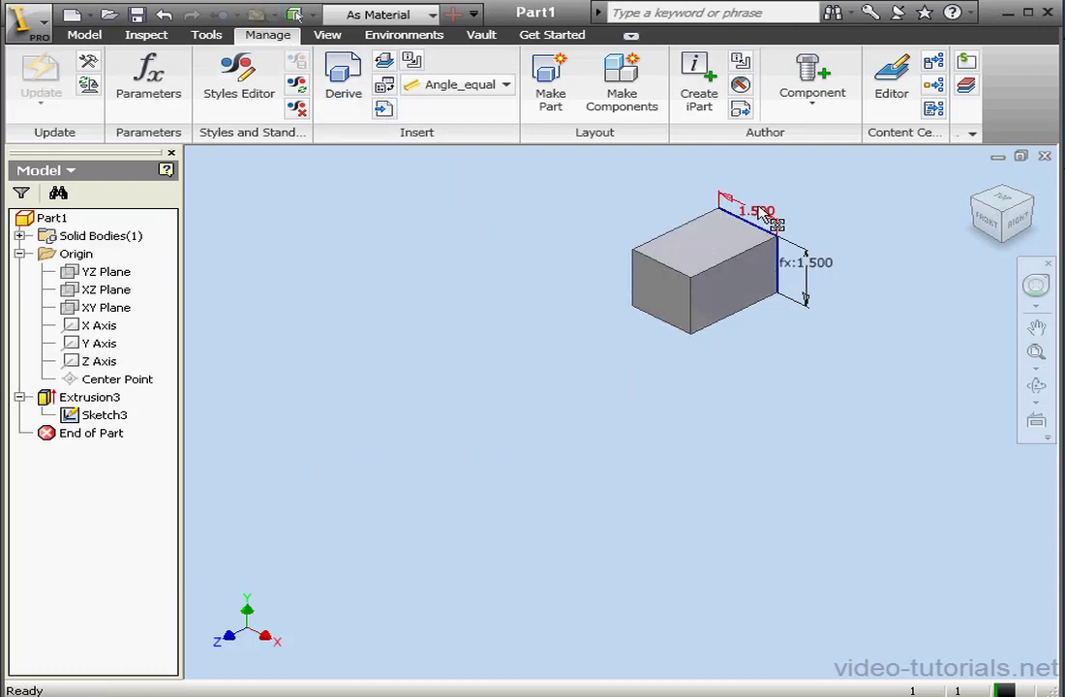
left_click(60, 399)
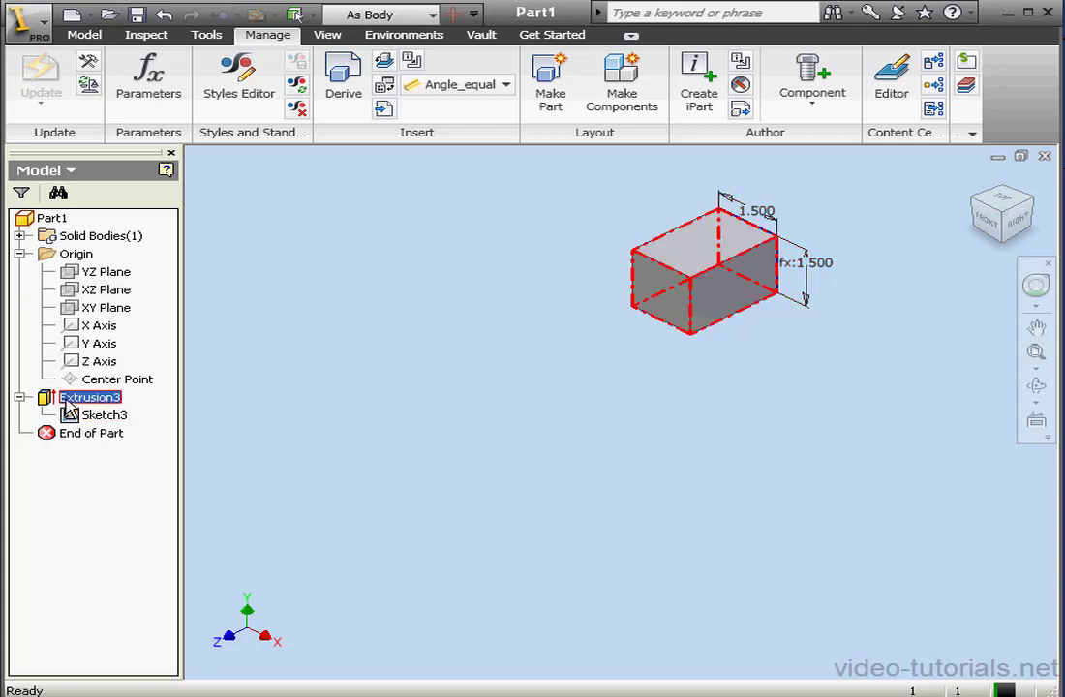
right_click(65, 397)
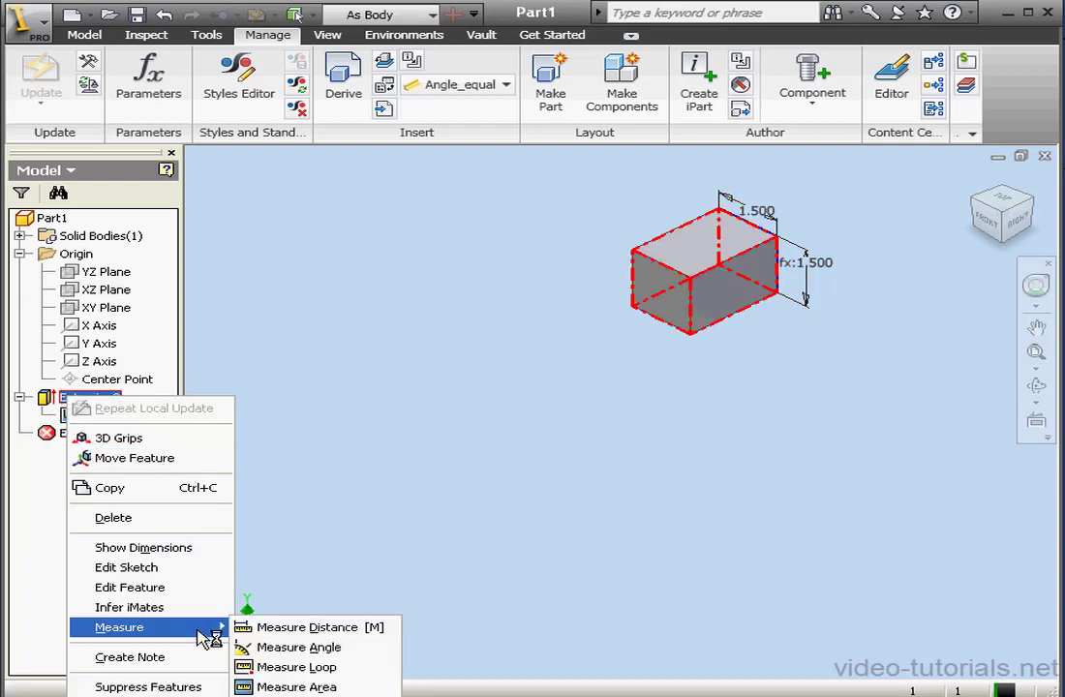
left_click(194, 548)
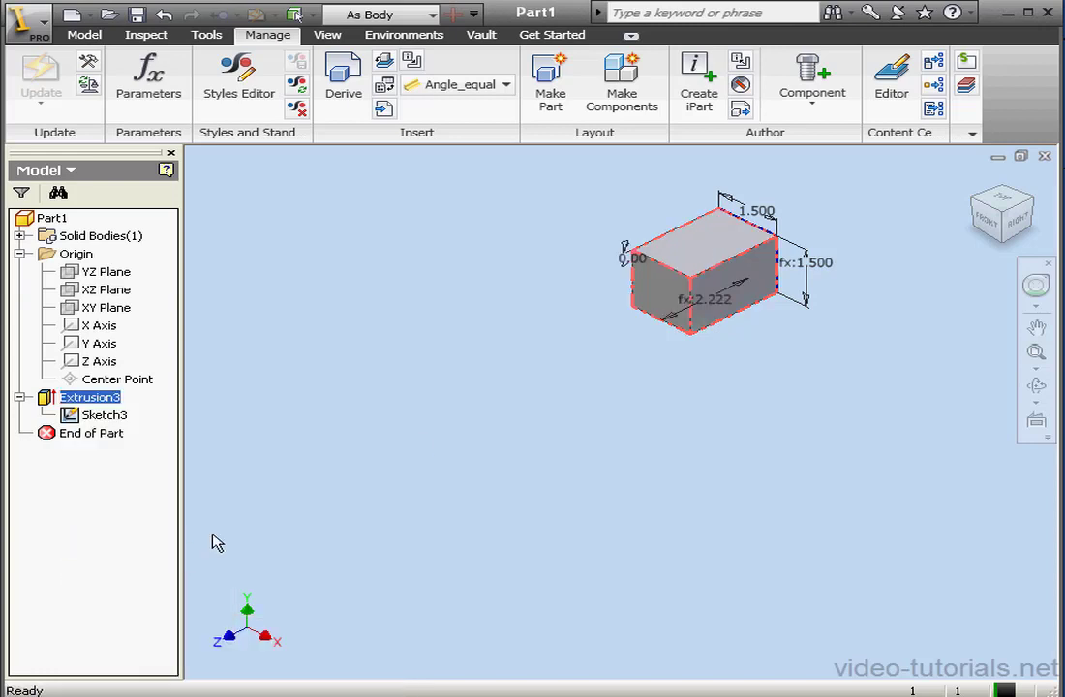
left_click(148, 70)
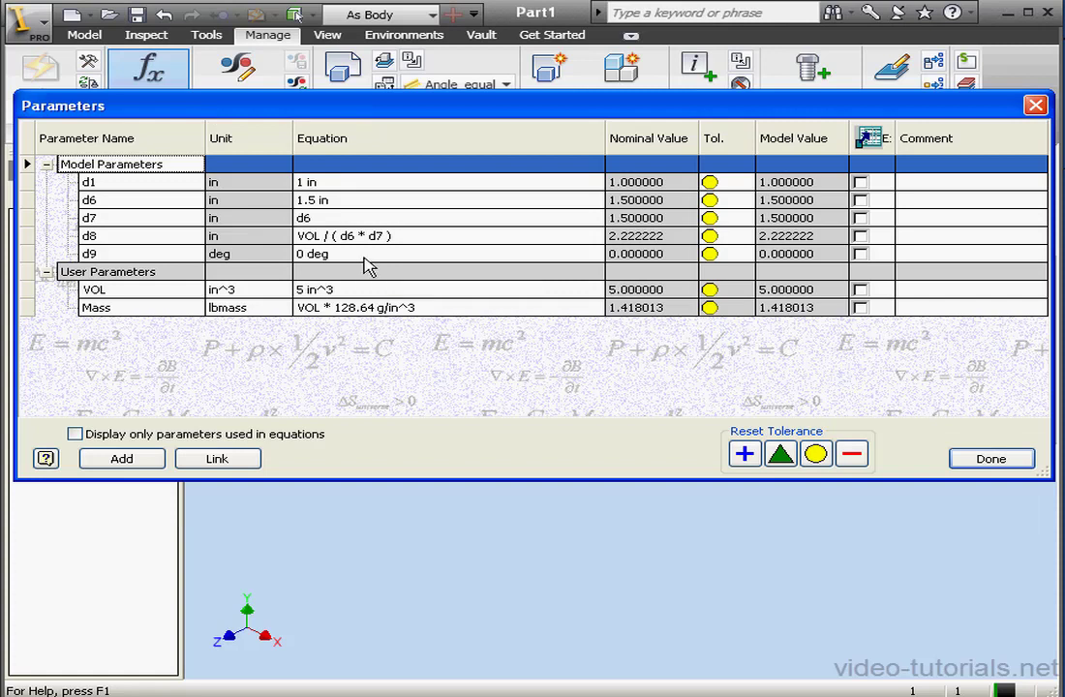
mouse_move(105, 208)
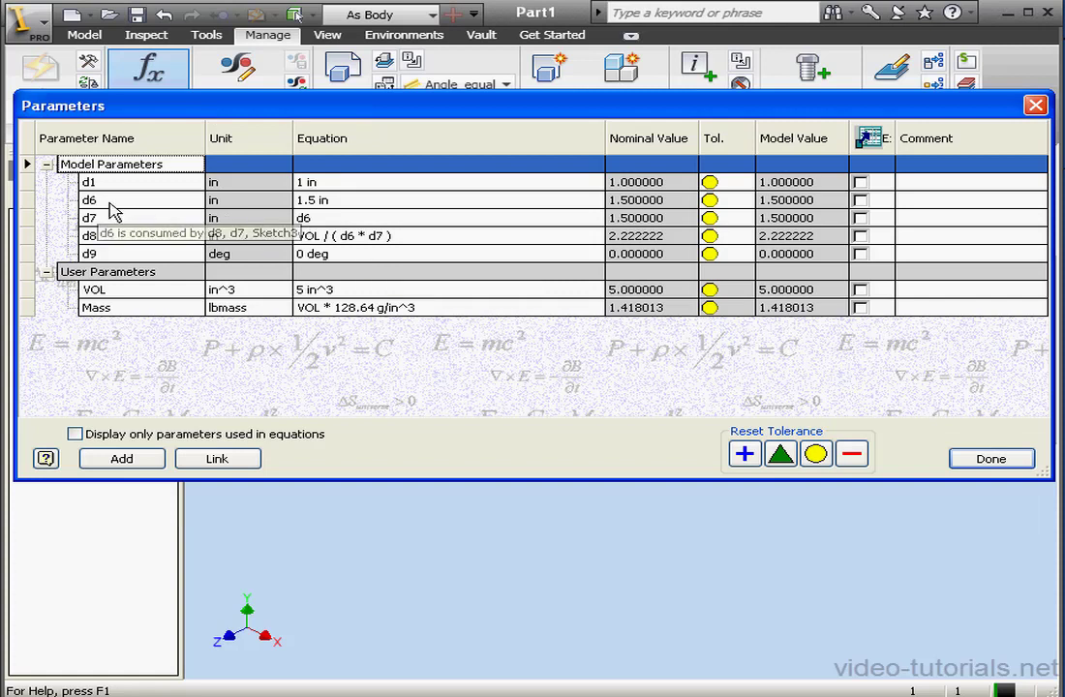
mouse_move(413, 245)
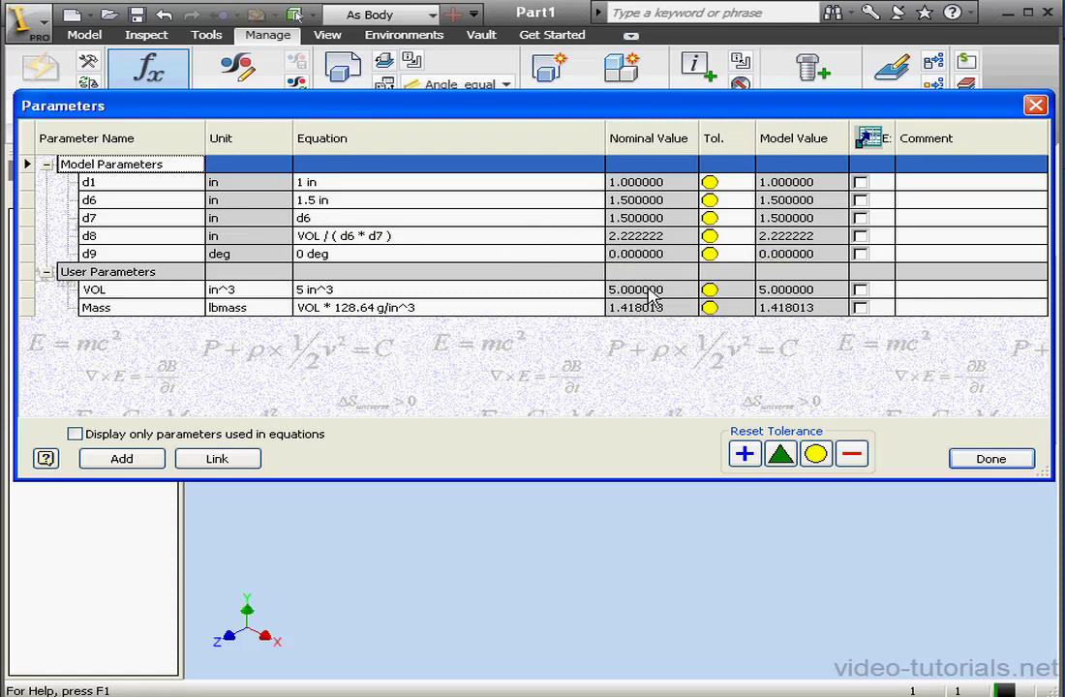
left_click(968, 461)
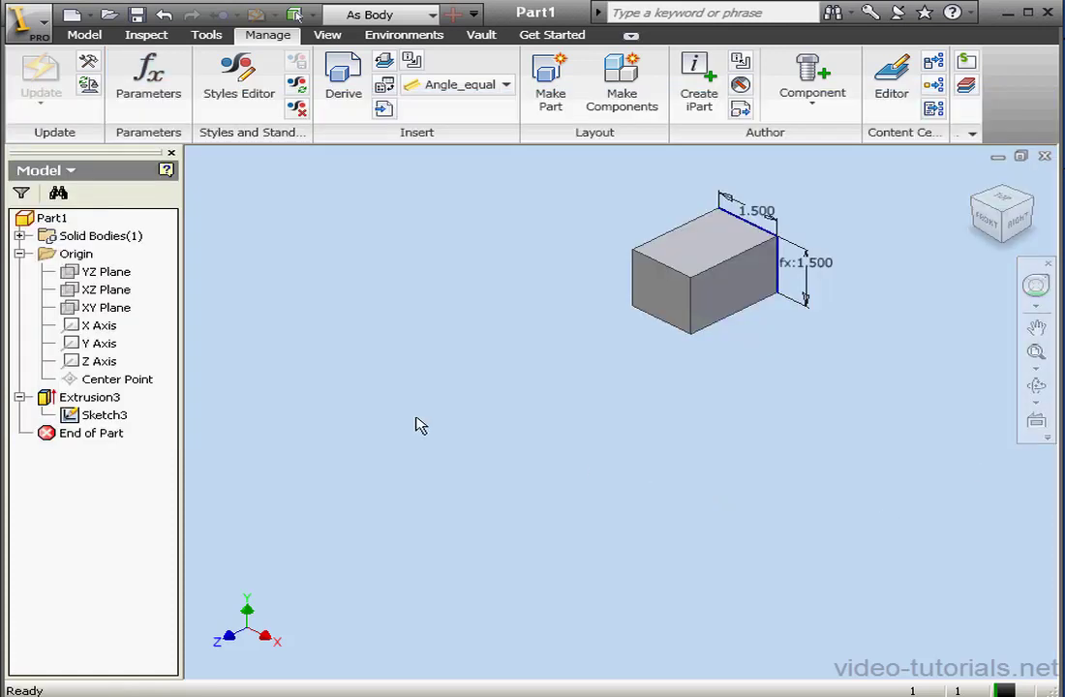